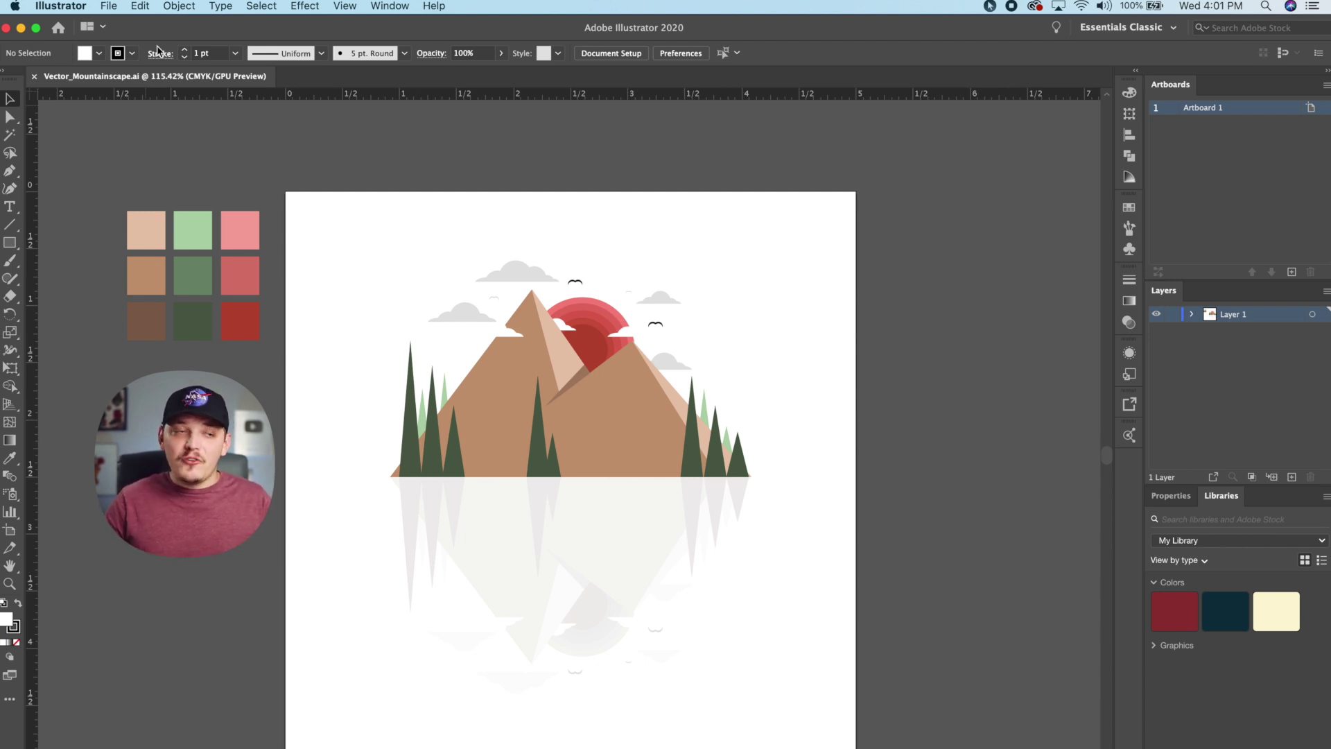
- Create a new 5 x 5 in document with one artboard, CMYK color mode and High (300 ppi) raster effects
left_click(107, 7)
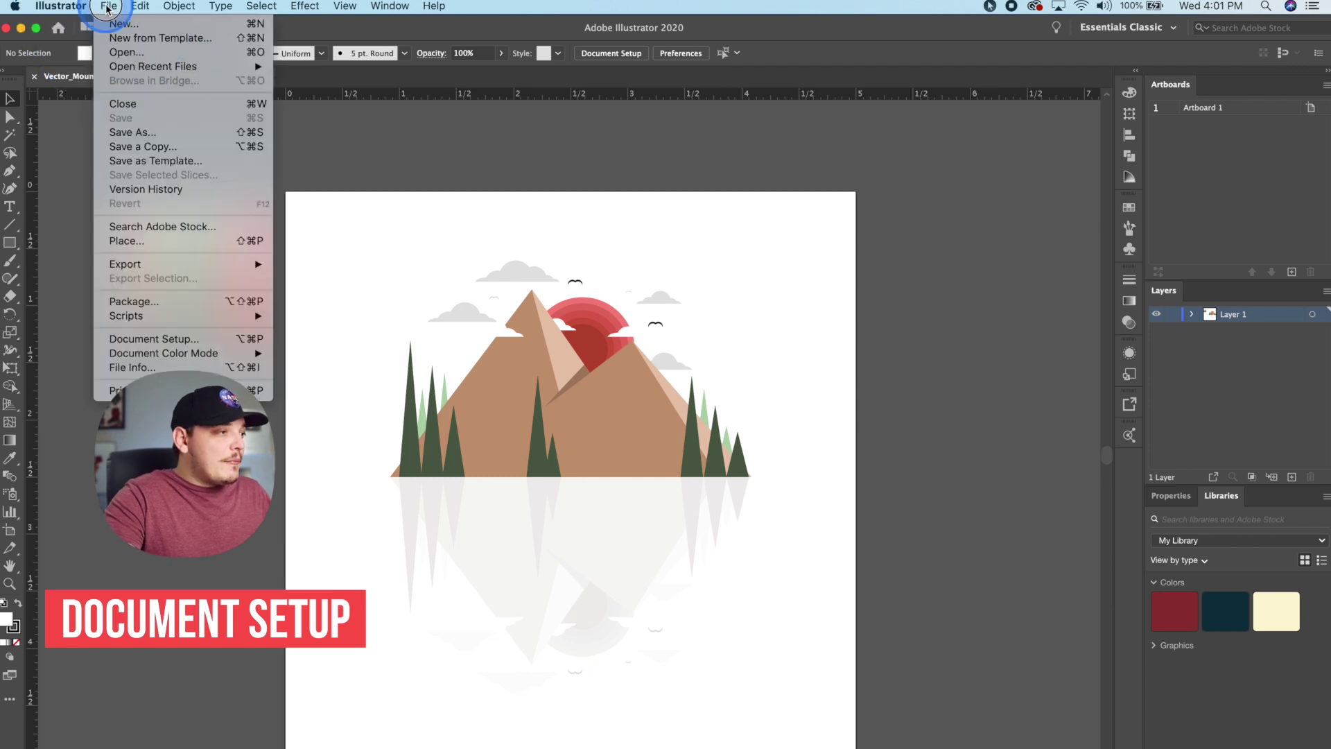
left_click(125, 23)
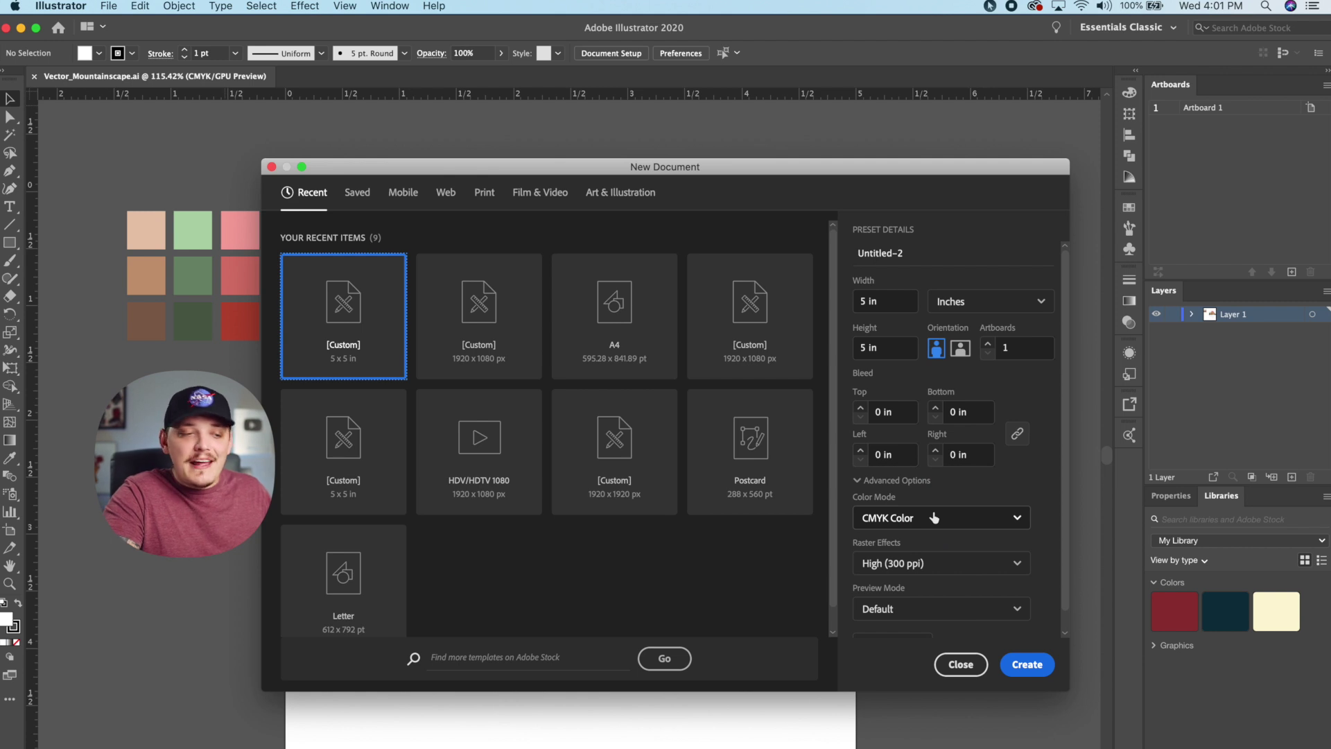
scroll(970, 547, "down", 1)
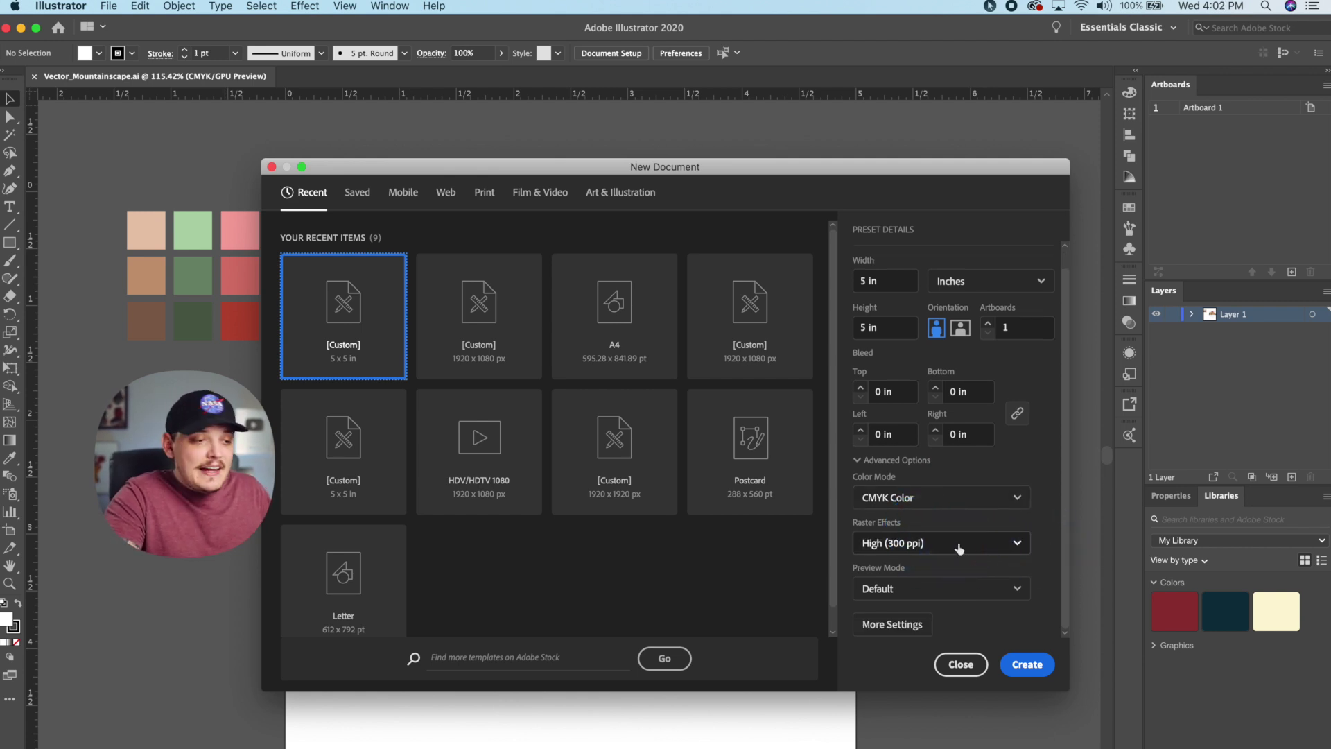
left_click(1026, 664)
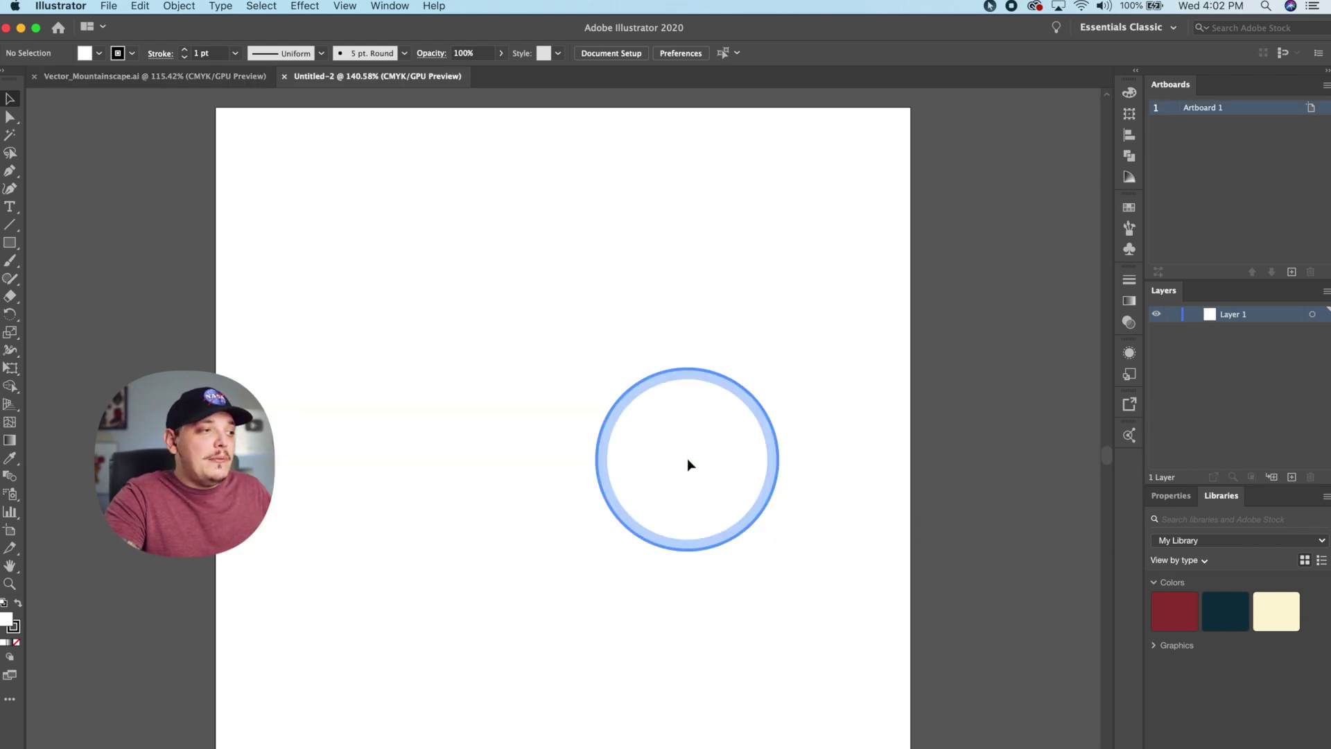
- Open Adobe Color Themes and search the Explore themes for "mountains"
left_click(1128, 437)
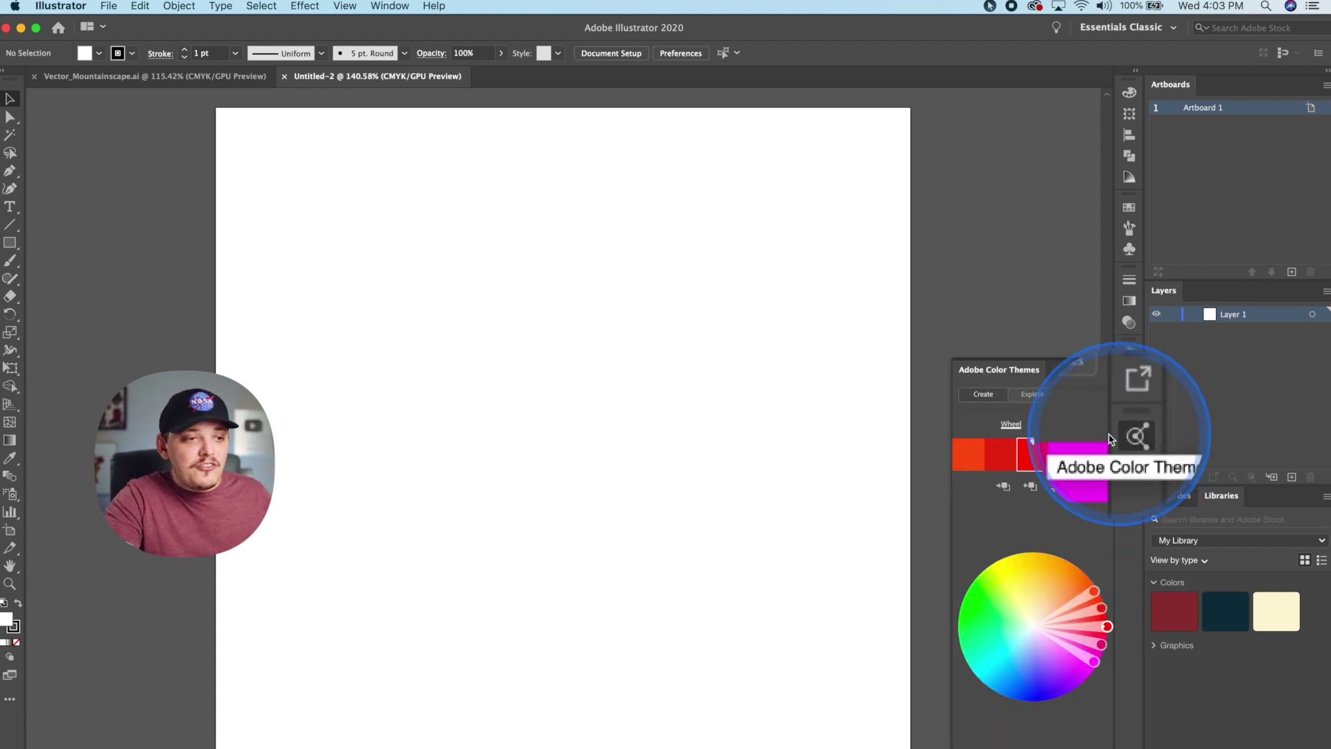
left_click(372, 6)
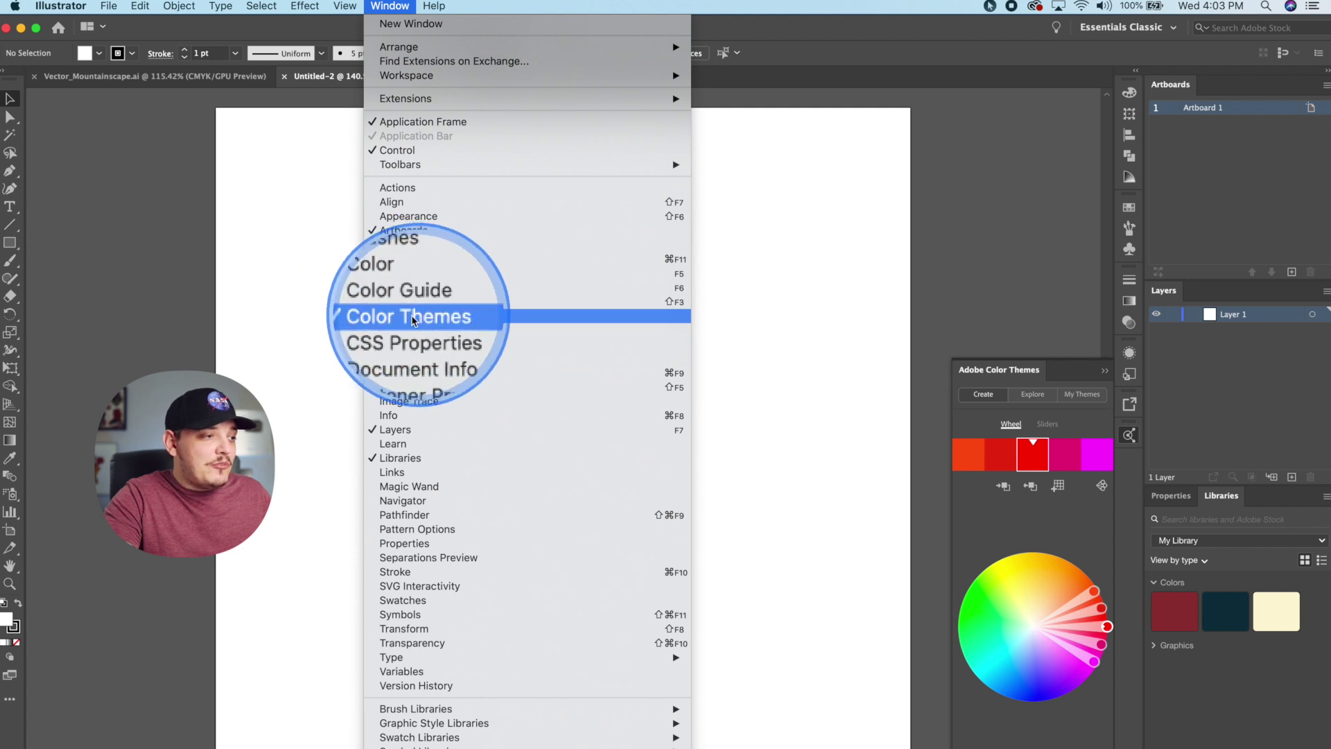
left_click(1035, 402)
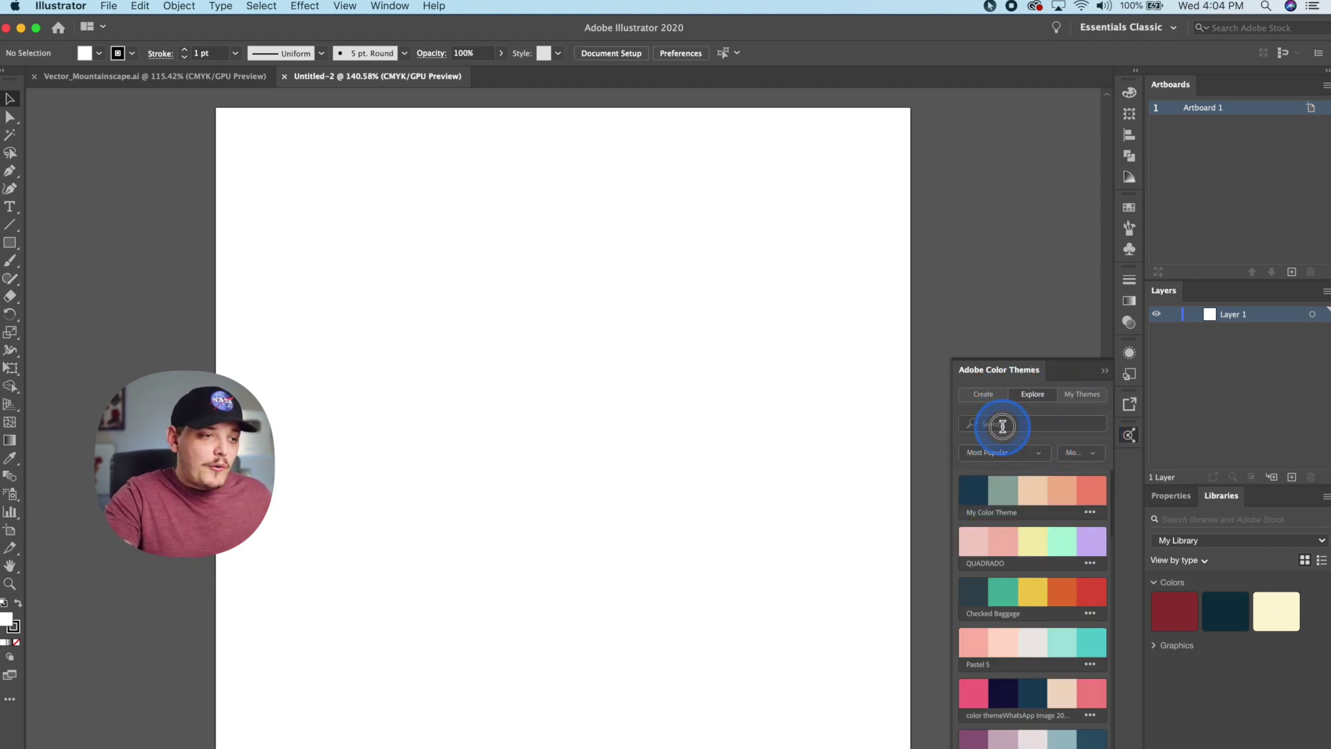
left_click(1003, 427)
type("mount")
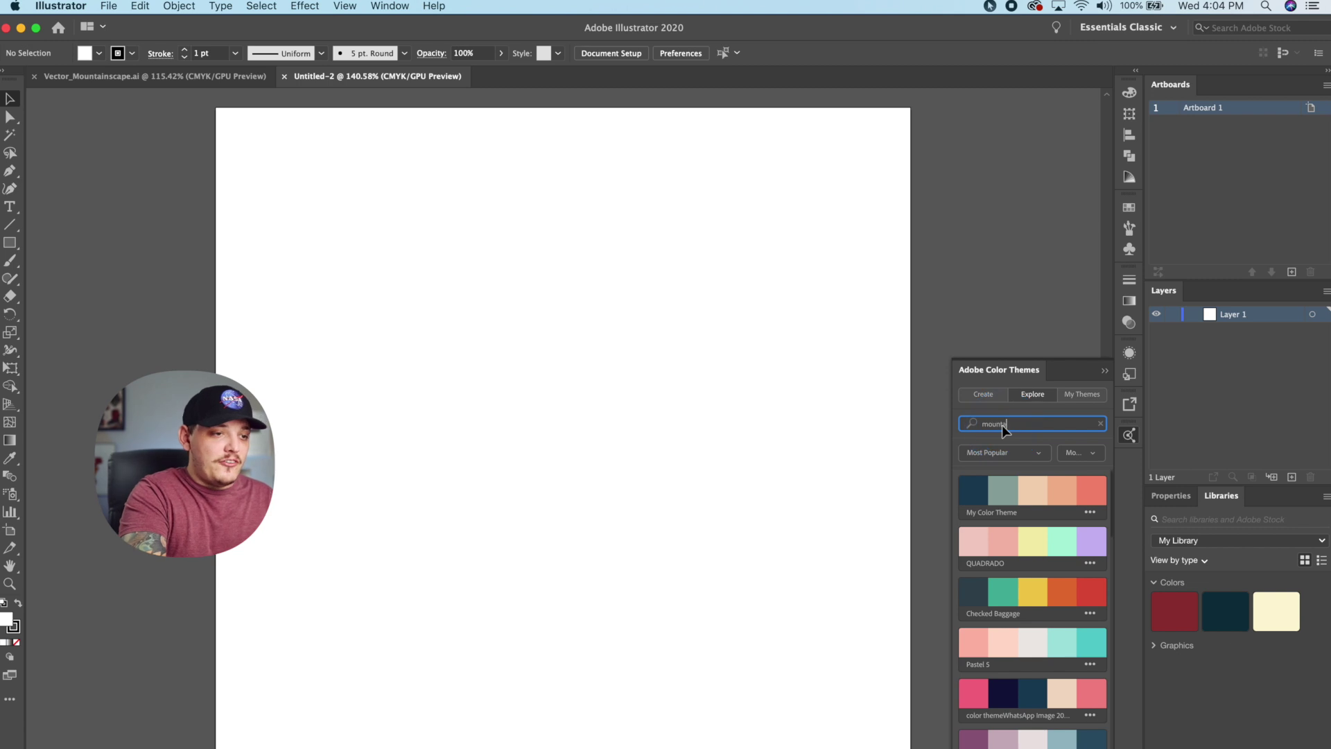
type("ains")
key("Return")
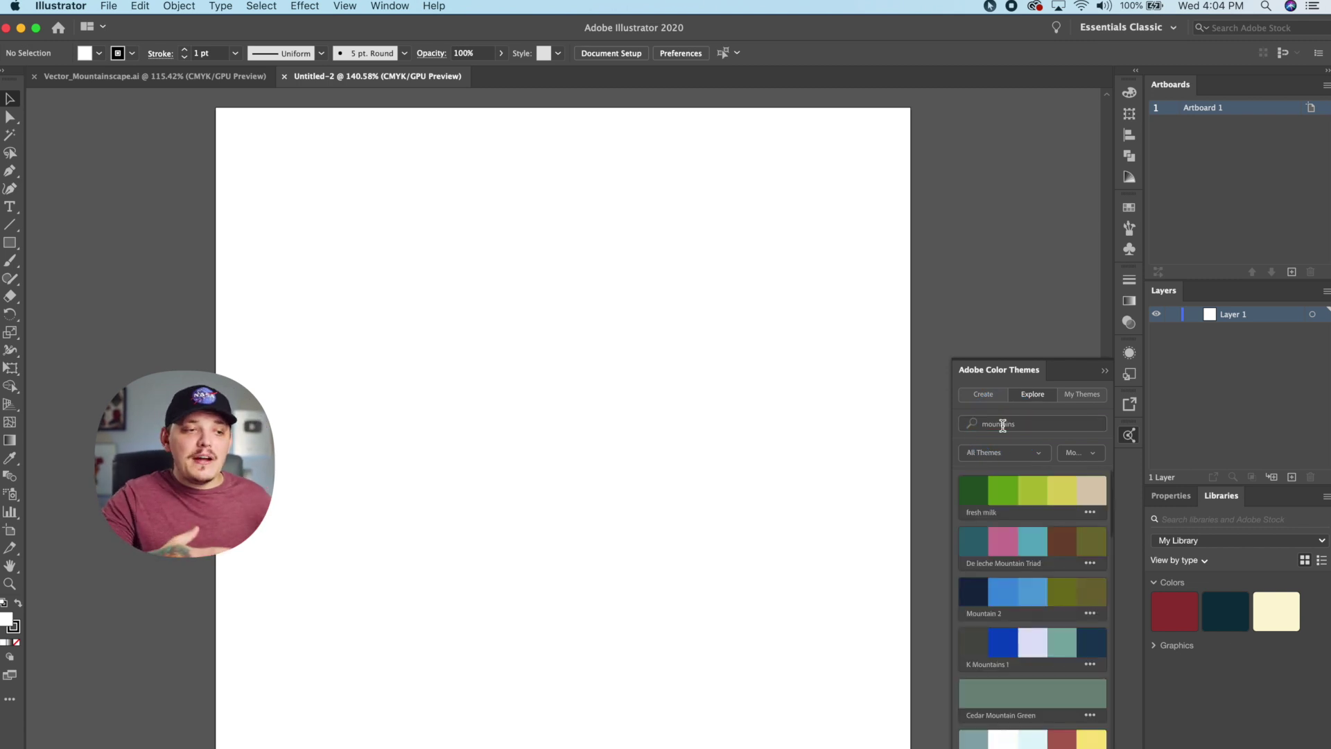
- Add the "landscape-green-landscape-mo..." color theme from the results to the document swatches and display the Swatches
scroll(1048, 608, "down", 5)
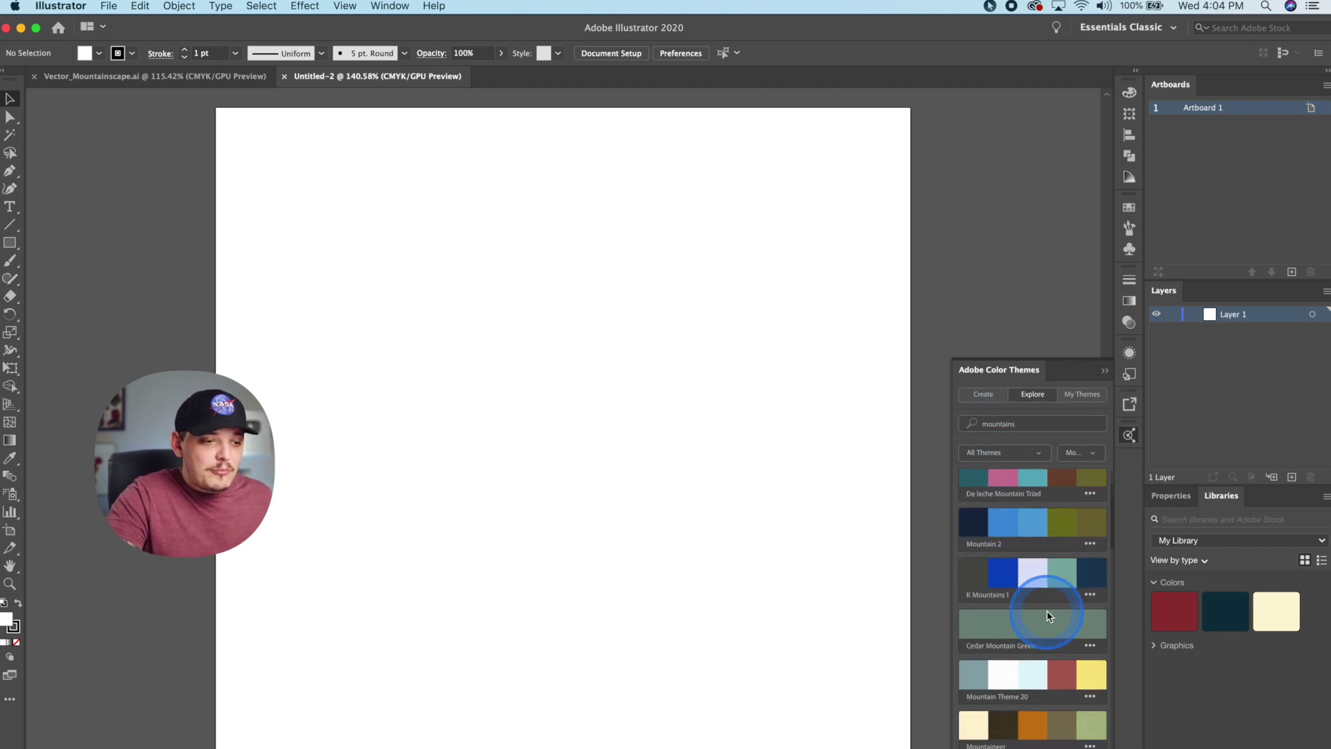
scroll(1047, 611, "down", 1)
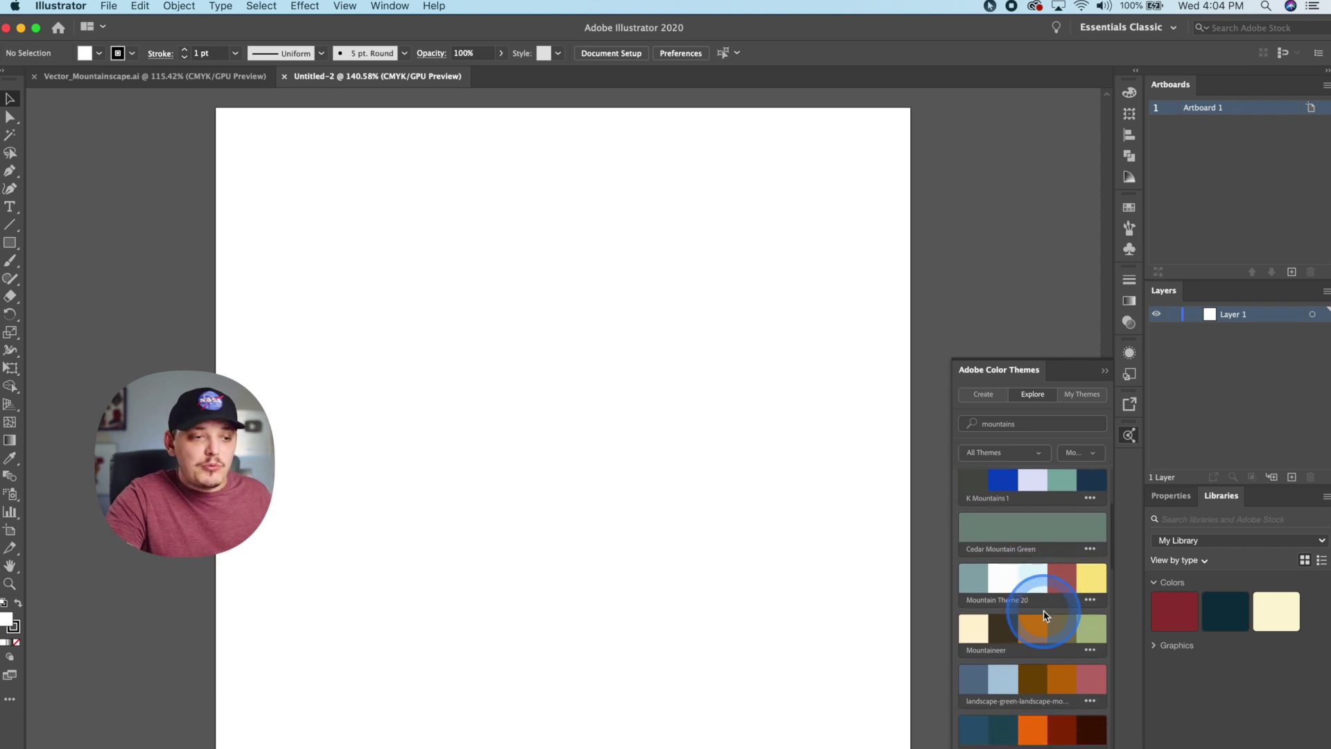
scroll(1046, 614, "down", 2)
scroll(1050, 610, "down", 2)
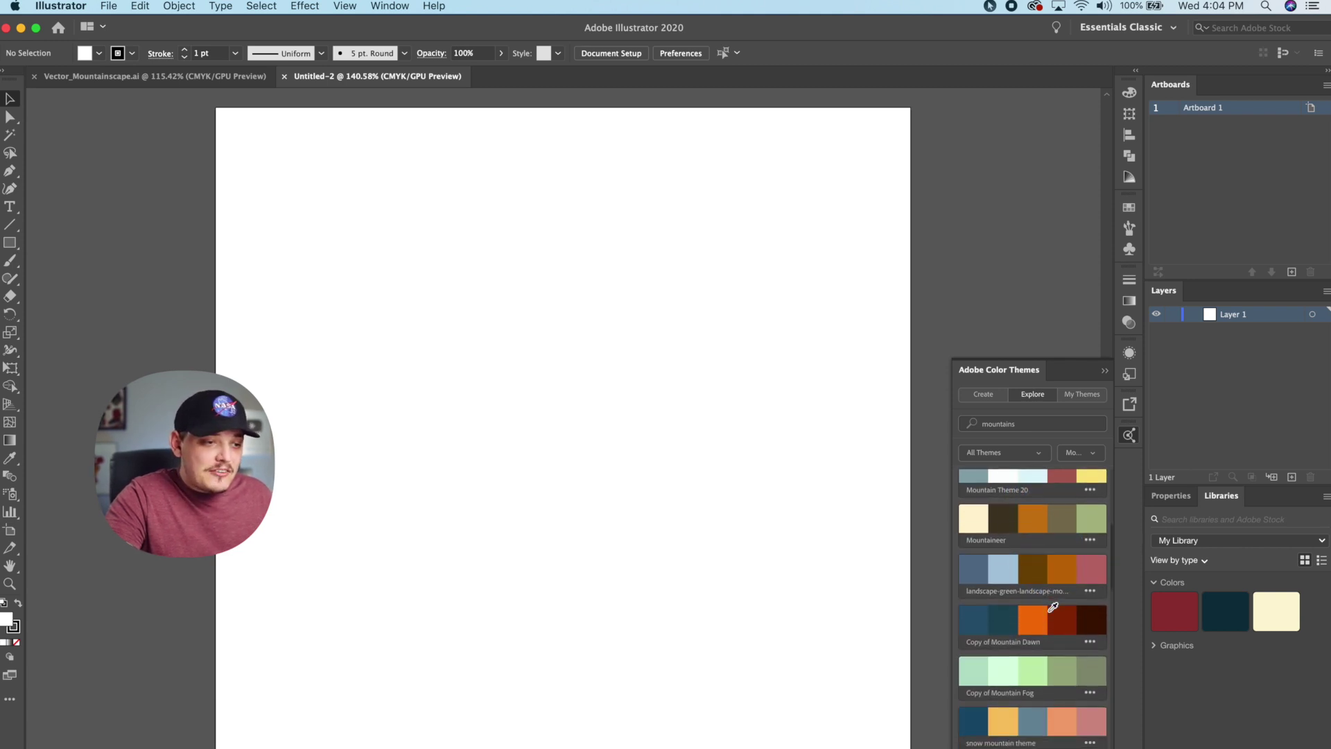
left_click(1089, 591)
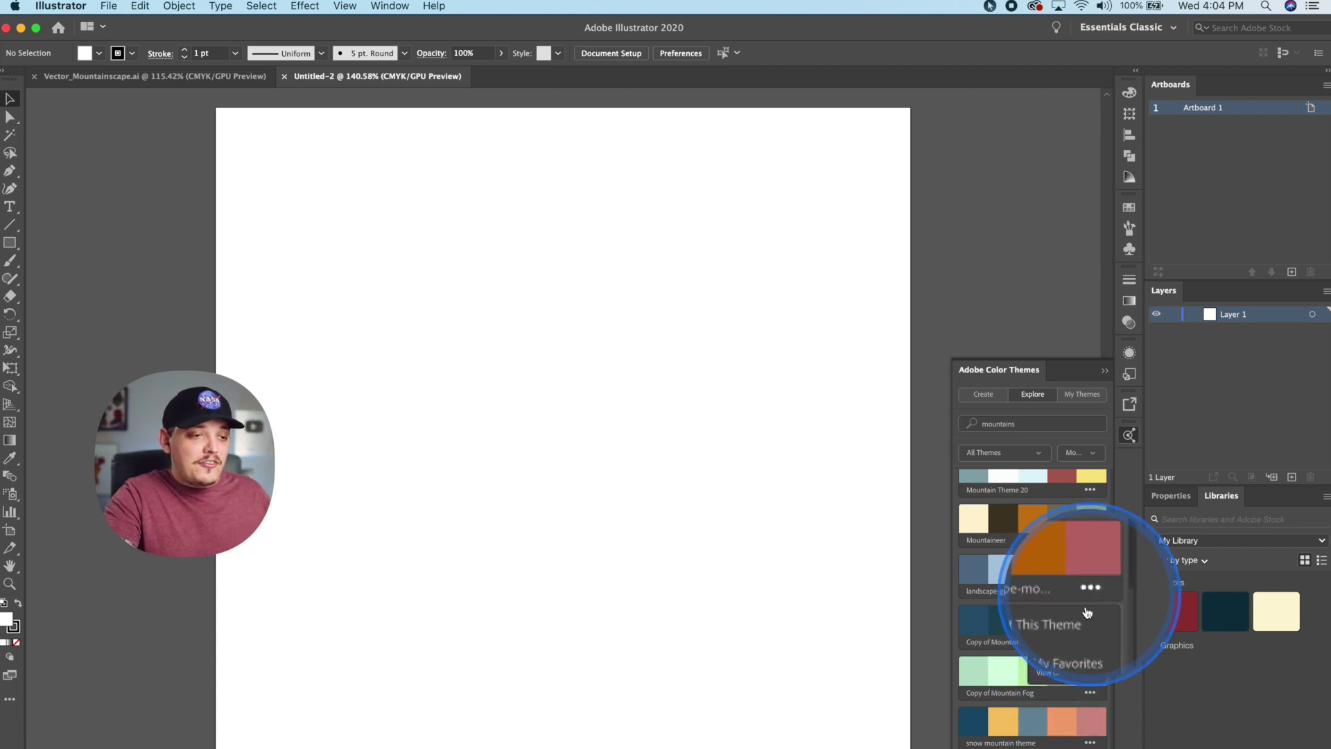
left_click(1062, 650)
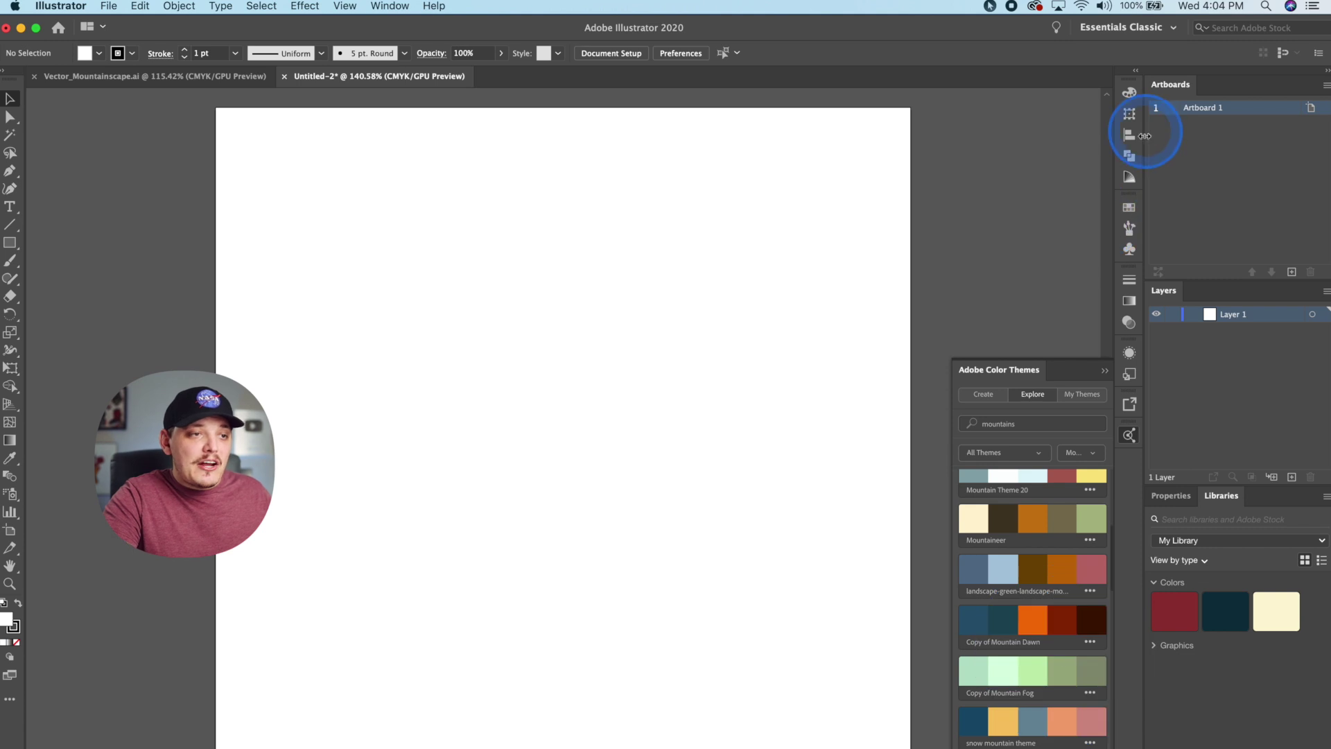
left_click(1127, 209)
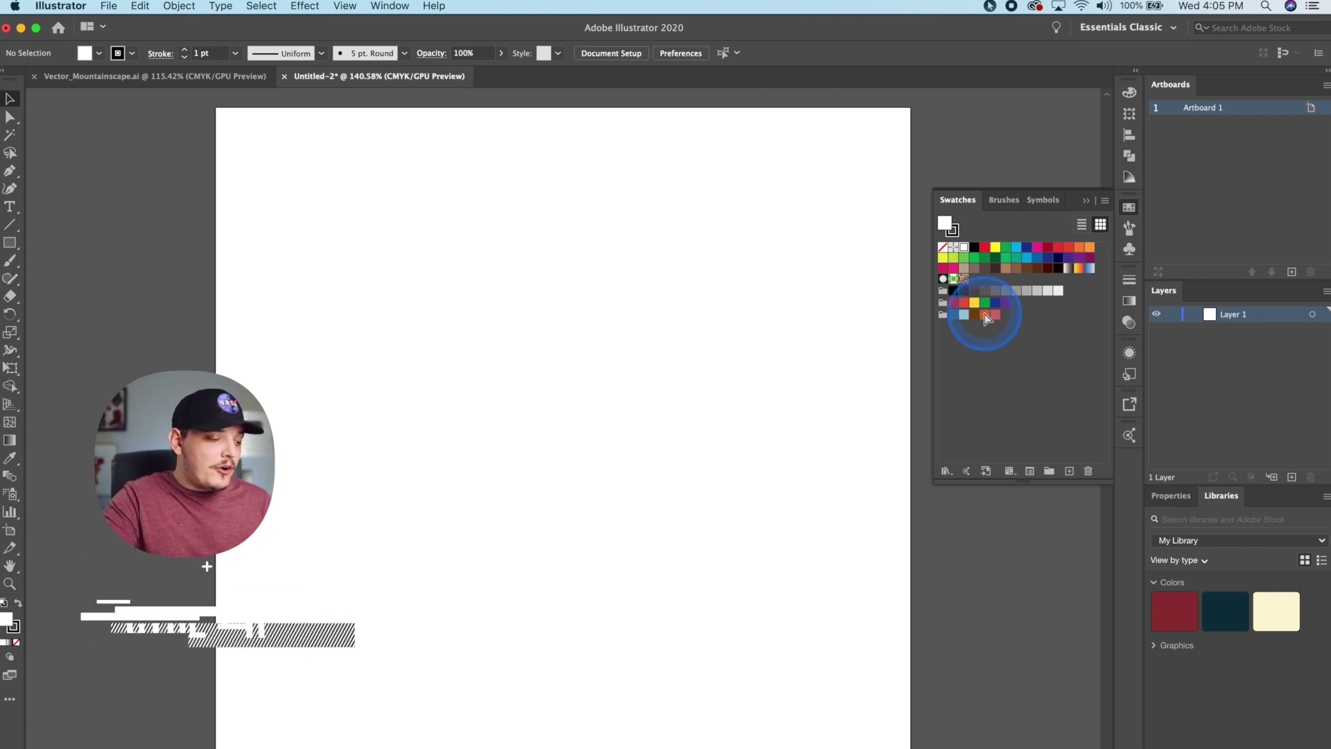
- Show the rulers and place a horizontal guide about 2.8 in below the artboard's top edge
key("super+r")
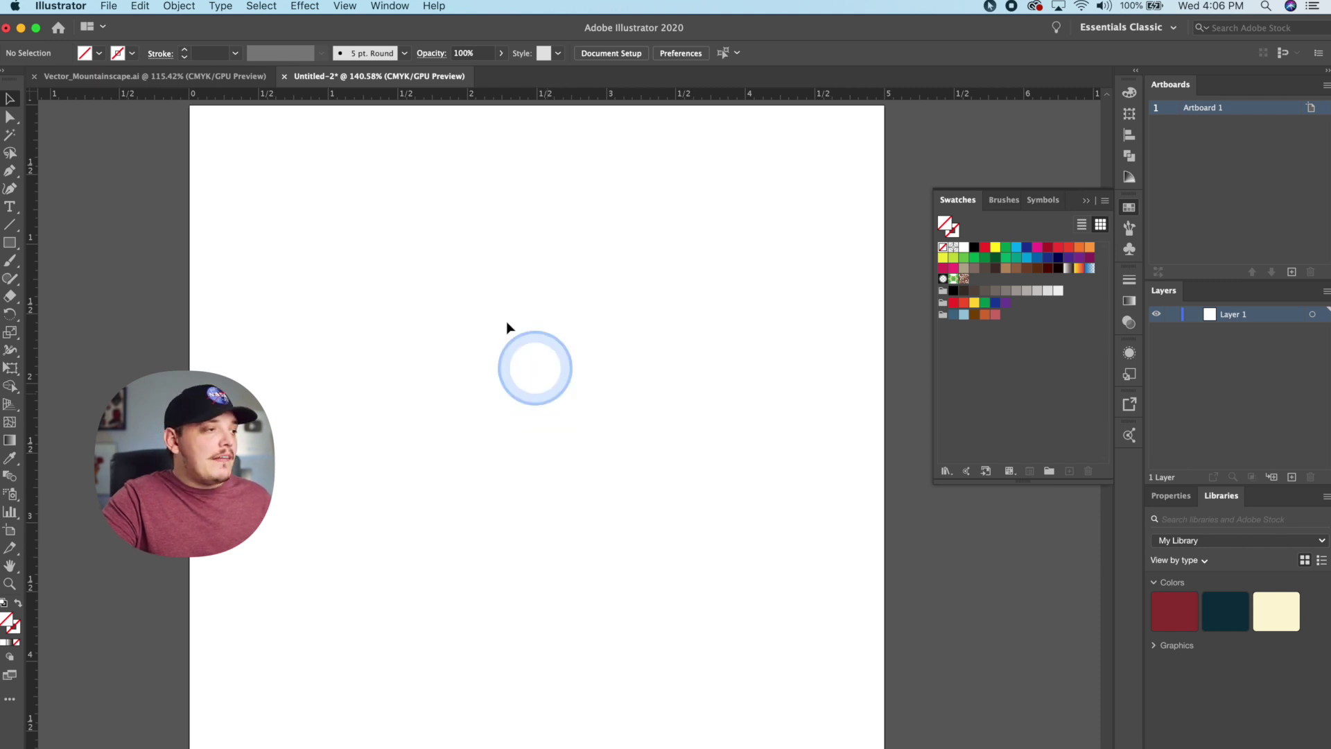
left_click_drag(446, 95, 461, 227)
left_click_drag(466, 333, 467, 493)
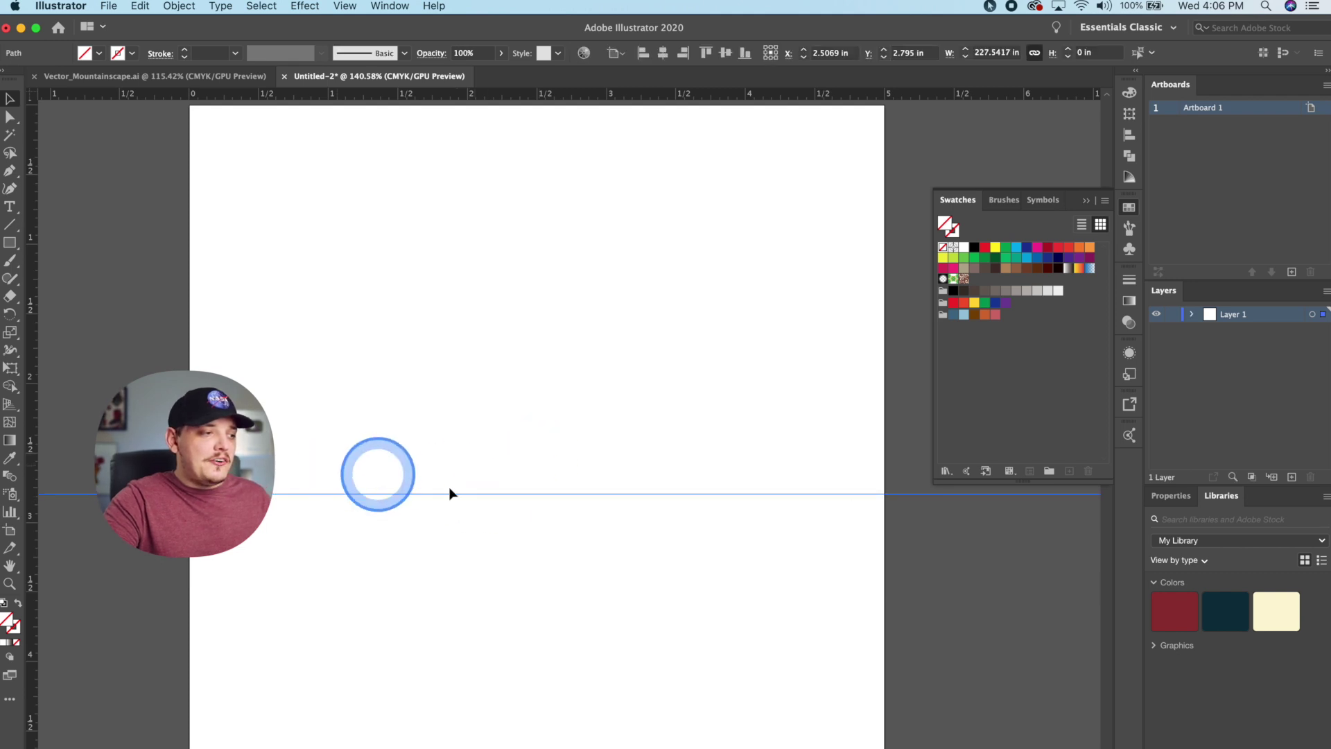
scroll(481, 300, "up", 5)
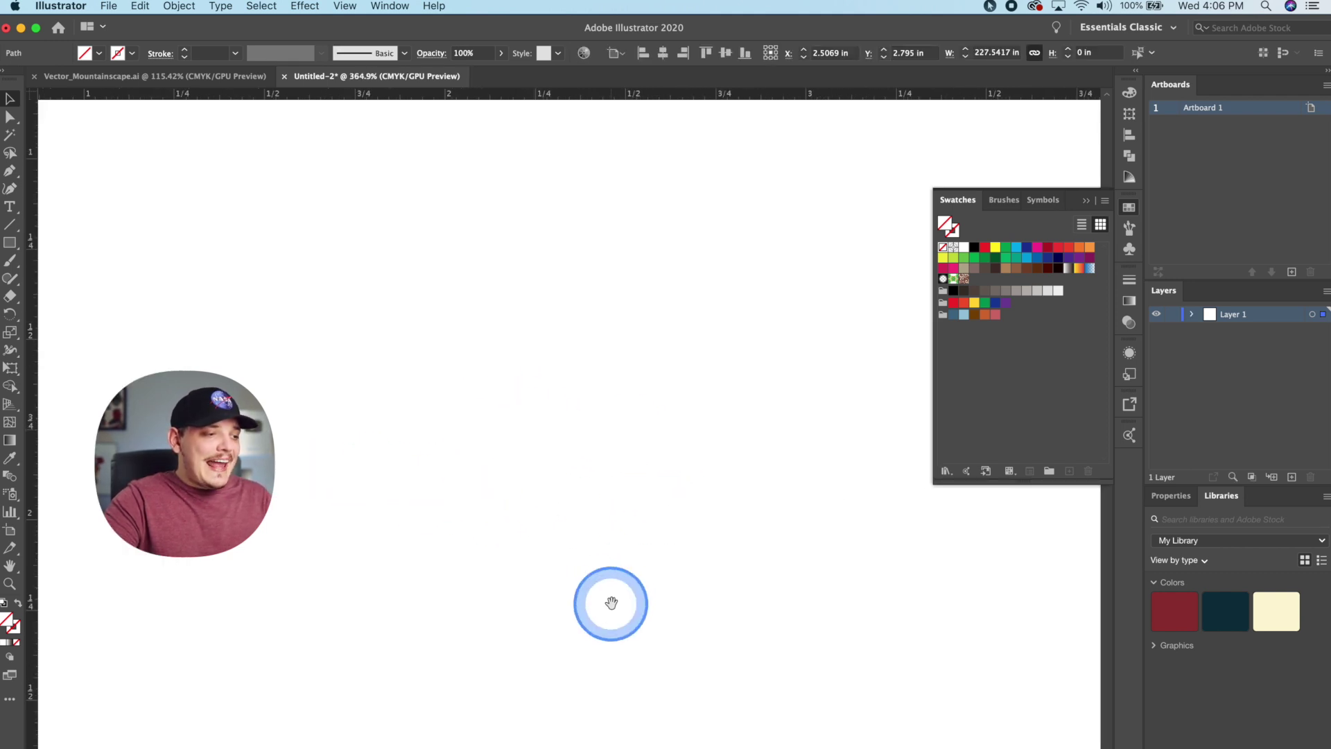
scroll(655, 407, "down", 10)
left_click(597, 425)
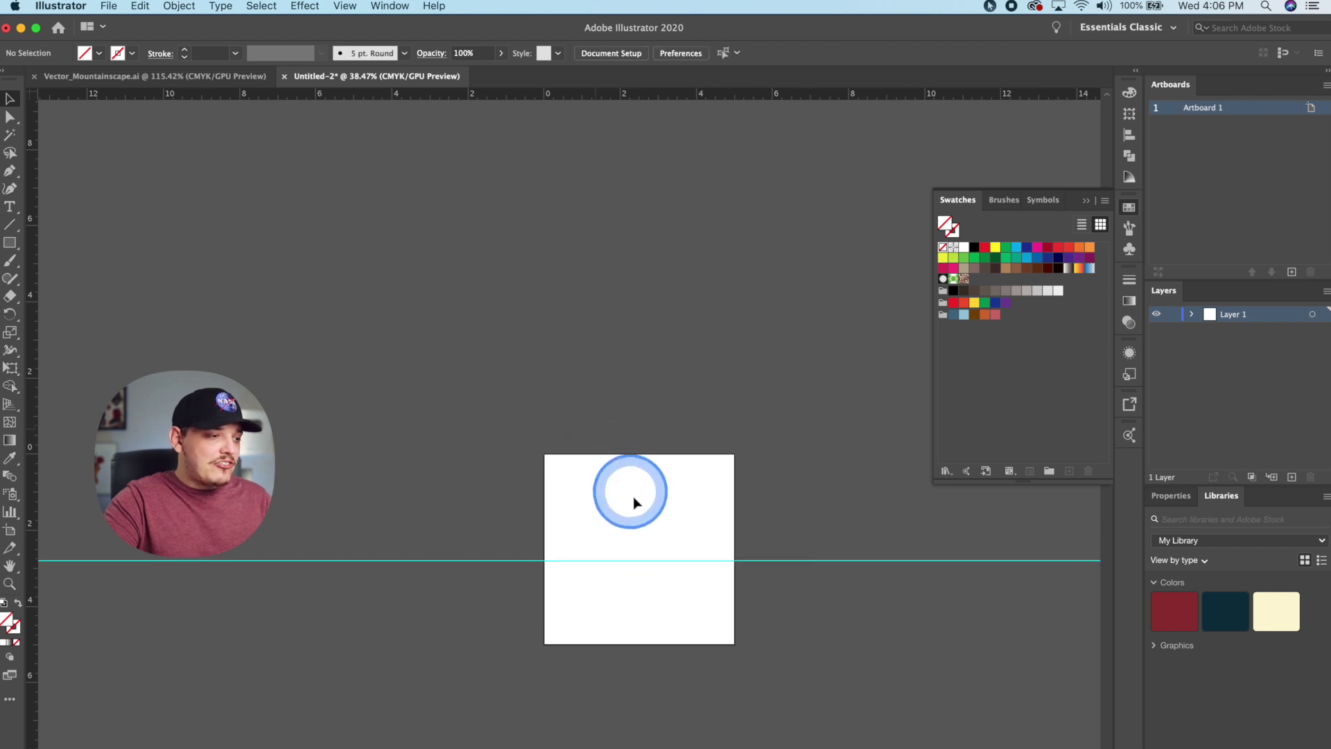
scroll(638, 495, "up", 4)
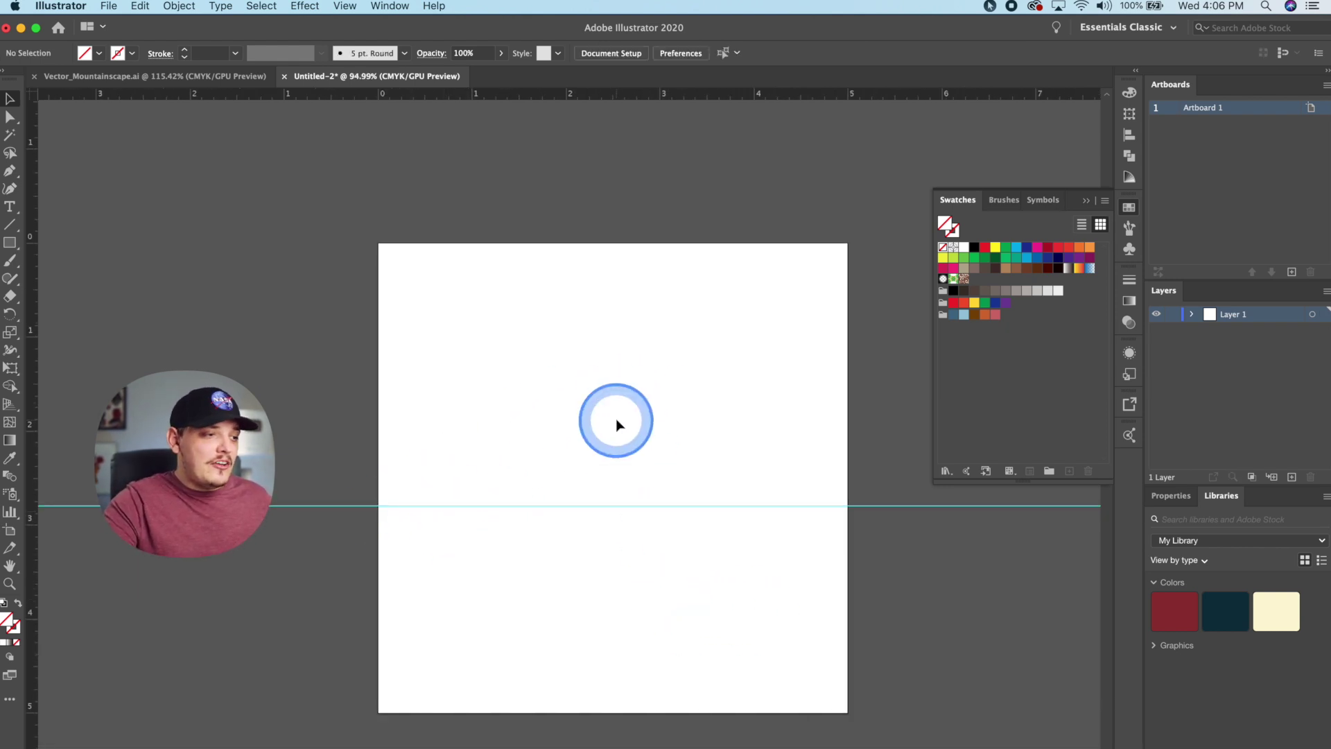
left_click_drag(621, 401, 788, 688)
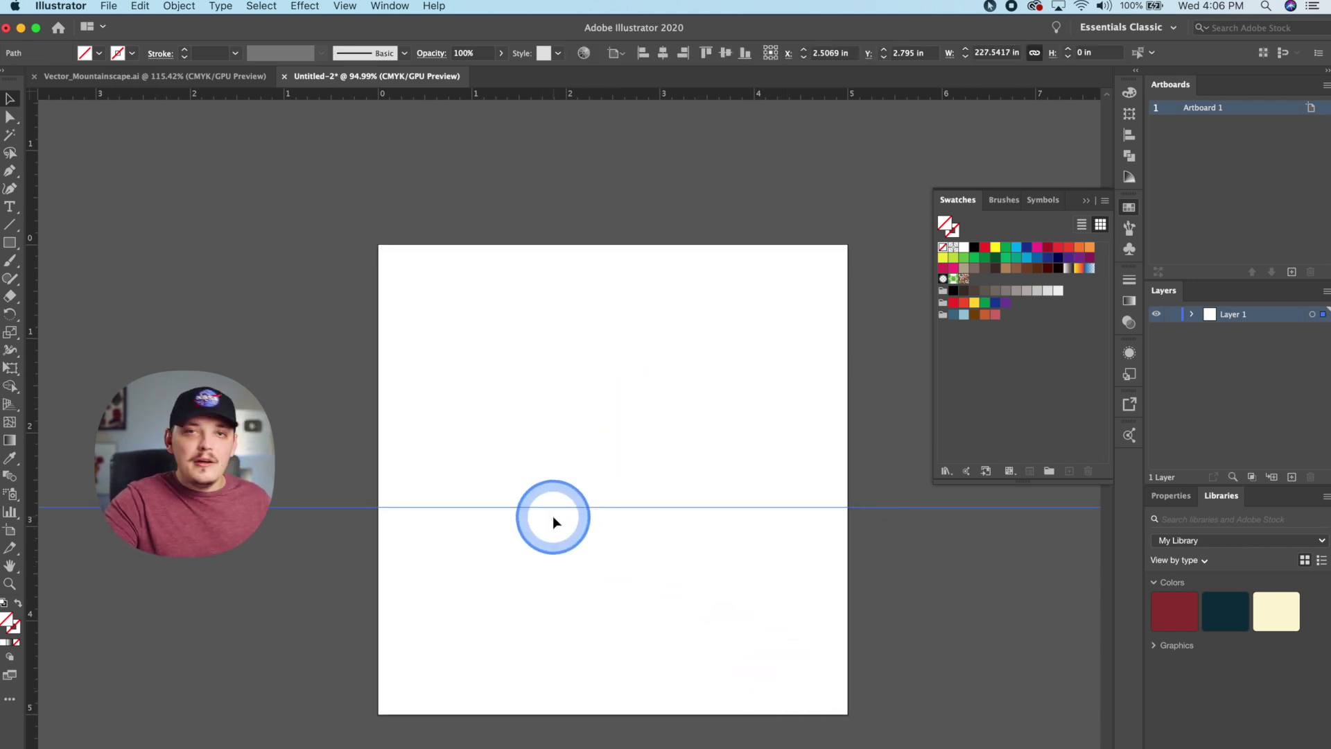
left_click(525, 501)
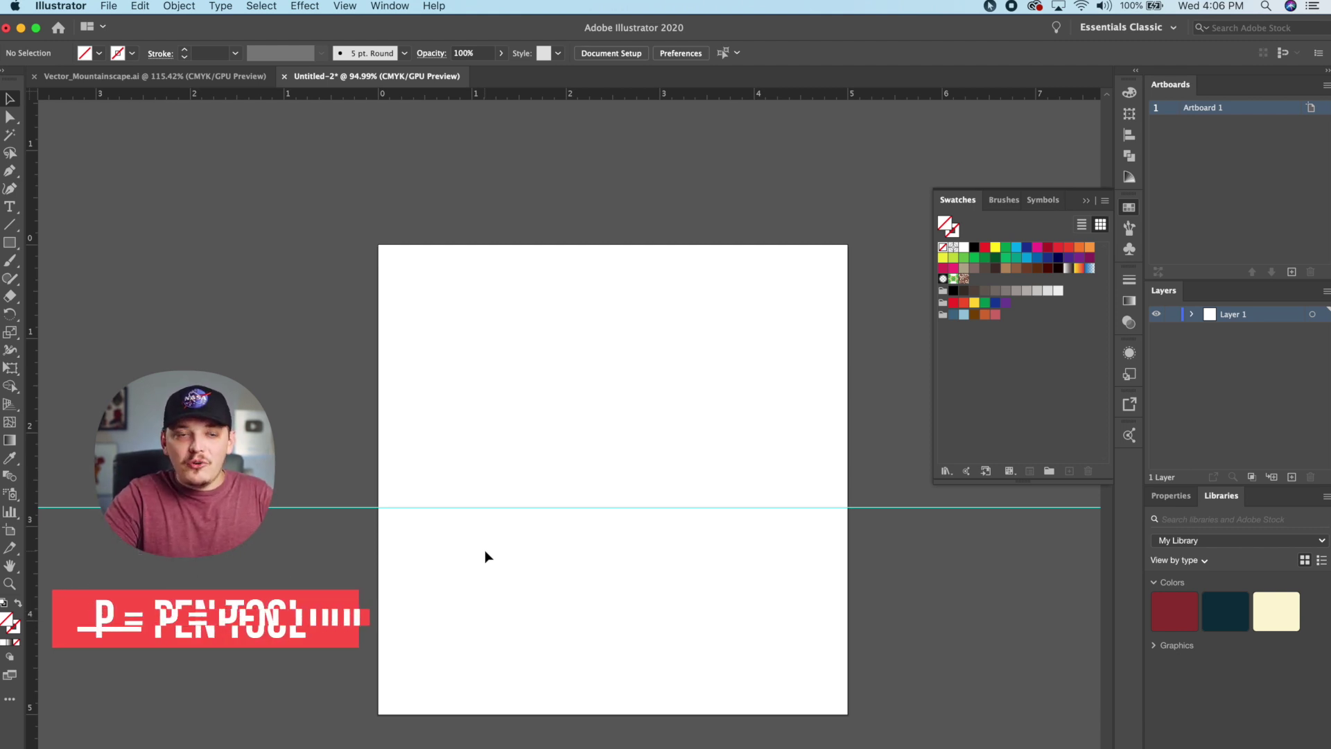
- Activate the Pen tool and set the fill to the dark brown swatch of the added color theme
key("p")
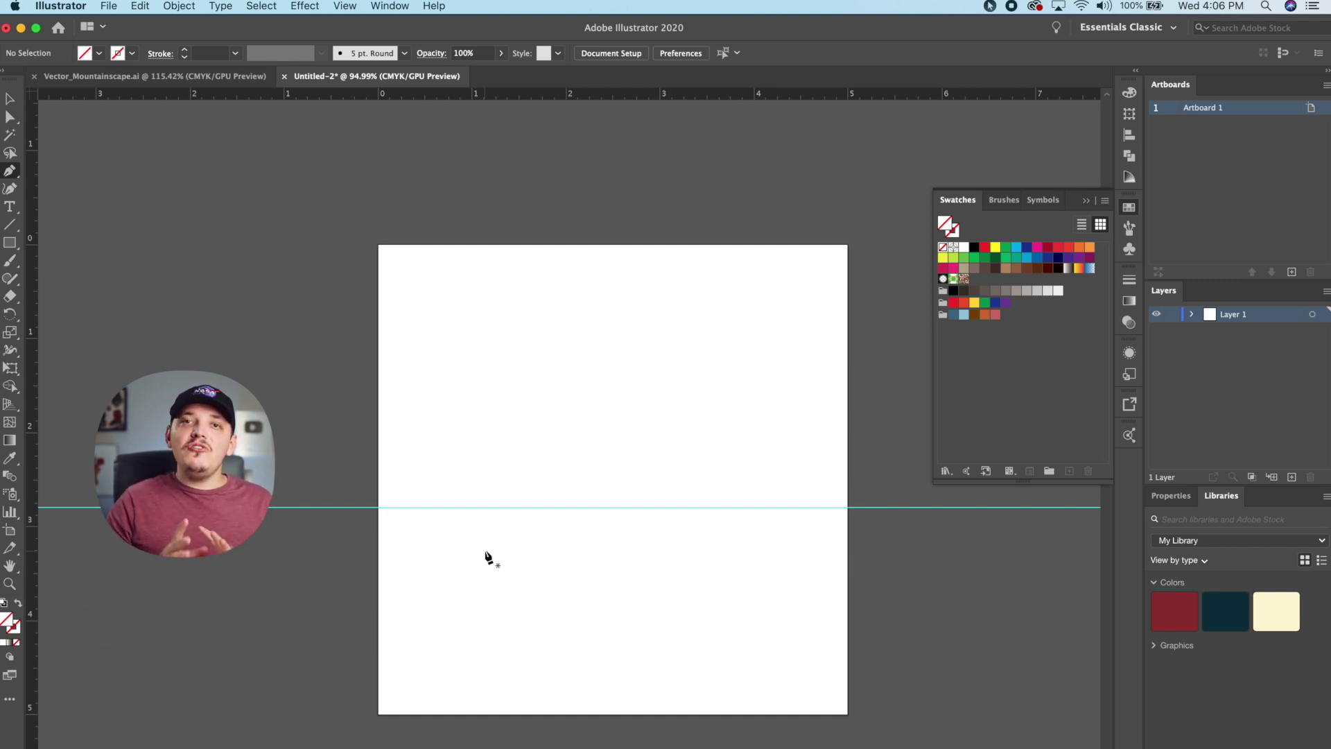
left_click(493, 241)
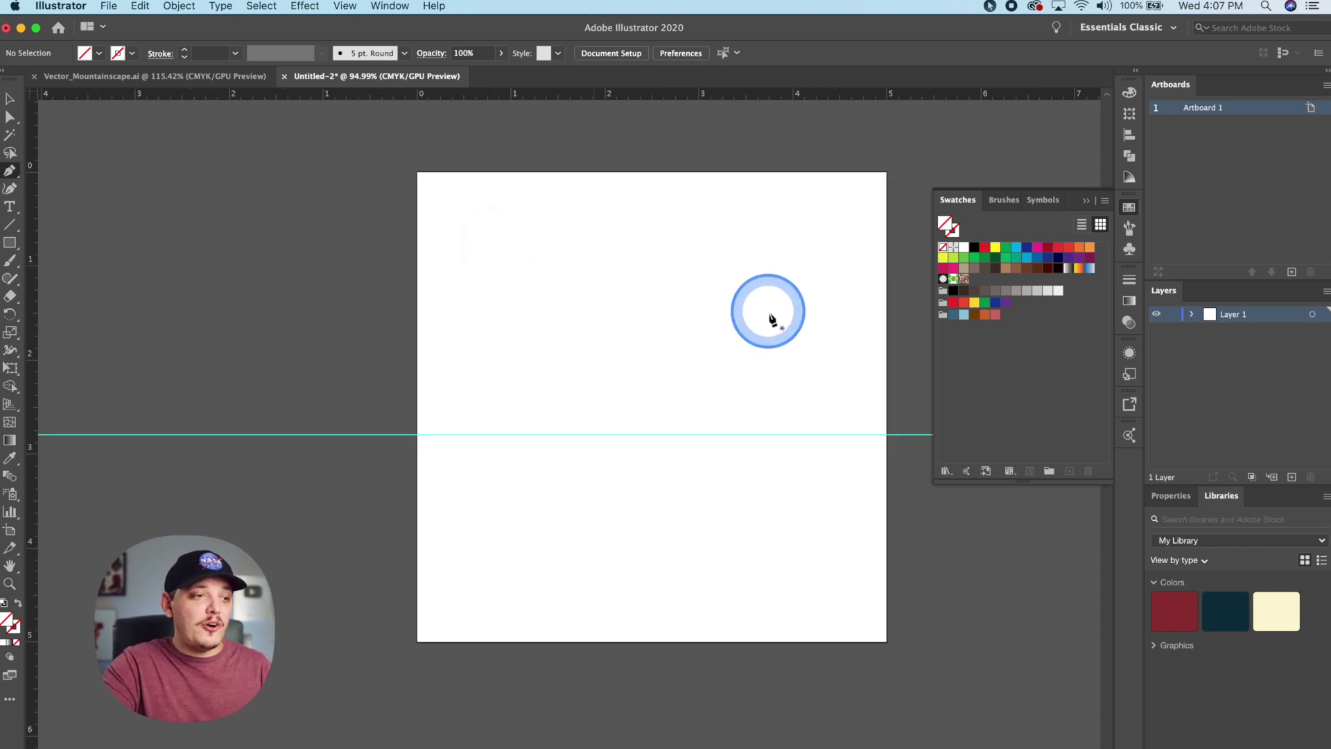
left_click(975, 315)
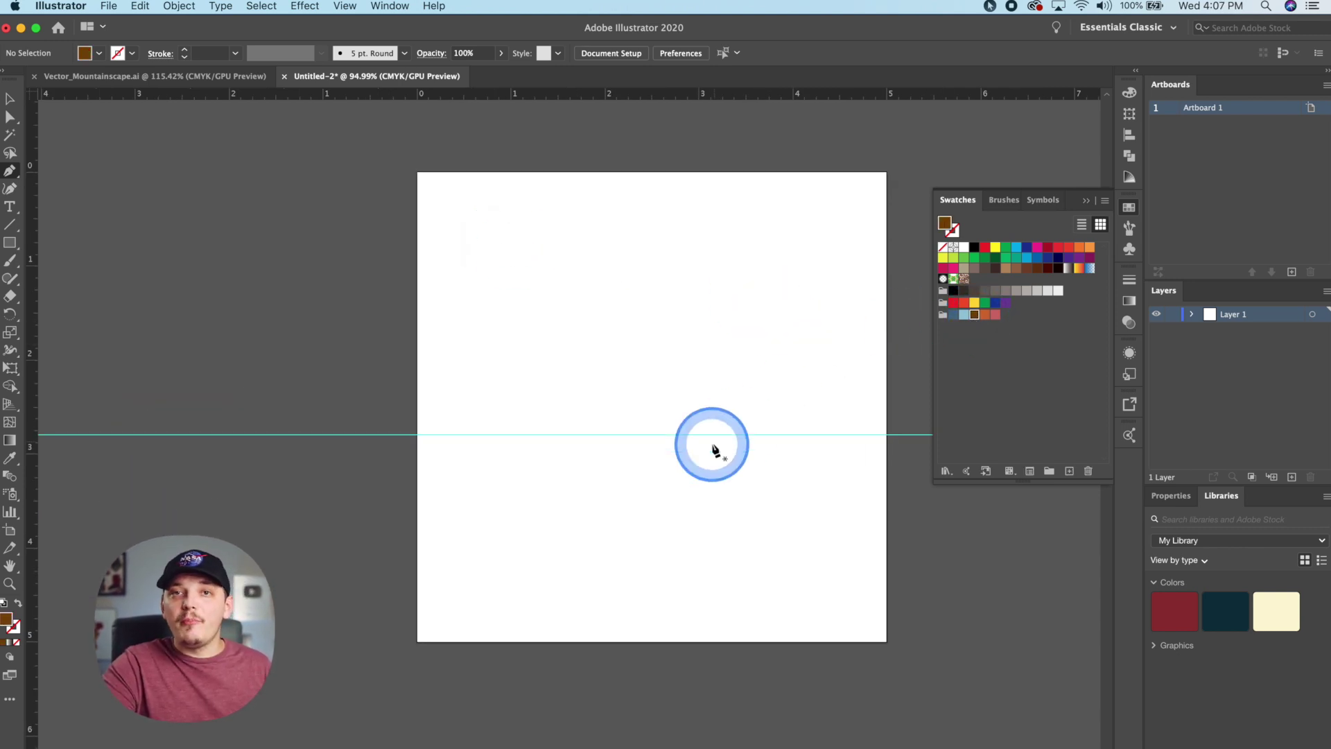
- Begin a mountain outline on the guide near X 0.41 in, with a peak at about 1.66, 1.19 in and a valley at 2.32, 2.14 in
left_click_drag(737, 440, 692, 425)
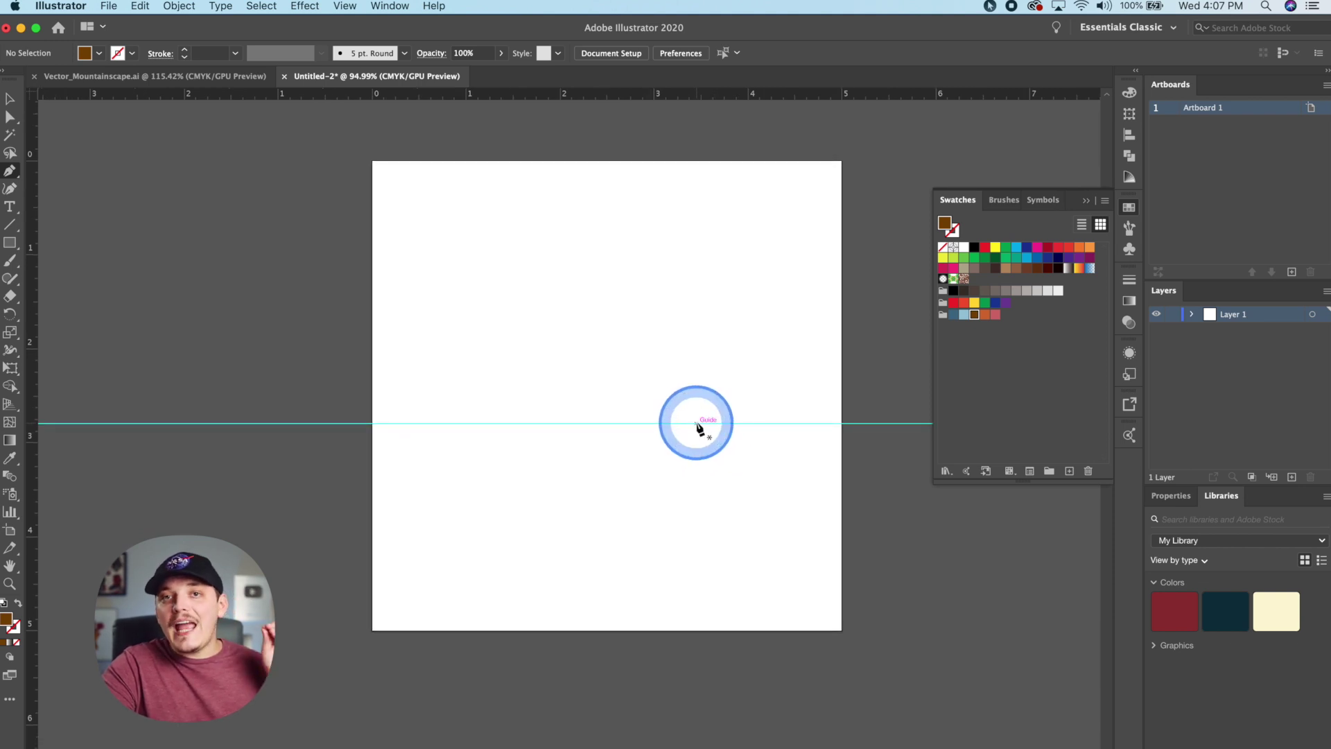
left_click_drag(690, 422, 760, 422)
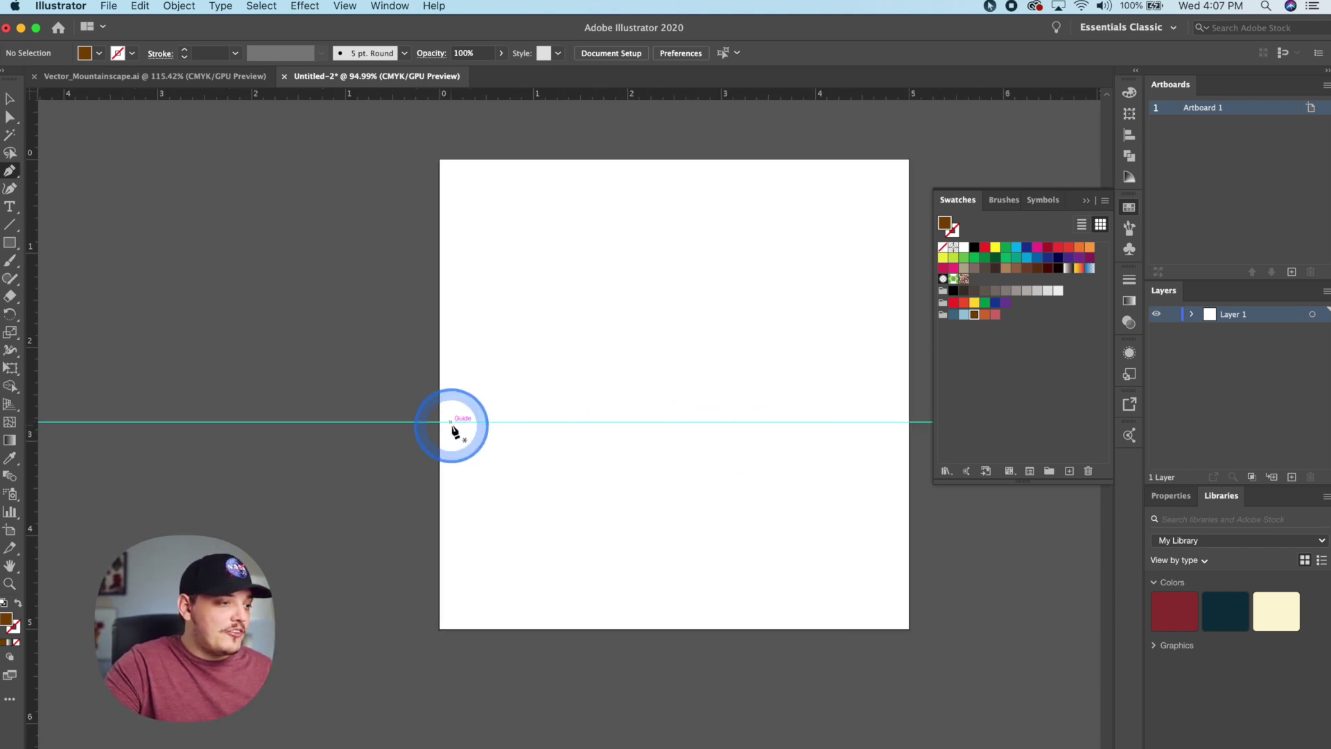
scroll(512, 424, "up", 5)
left_click_drag(565, 424, 404, 408)
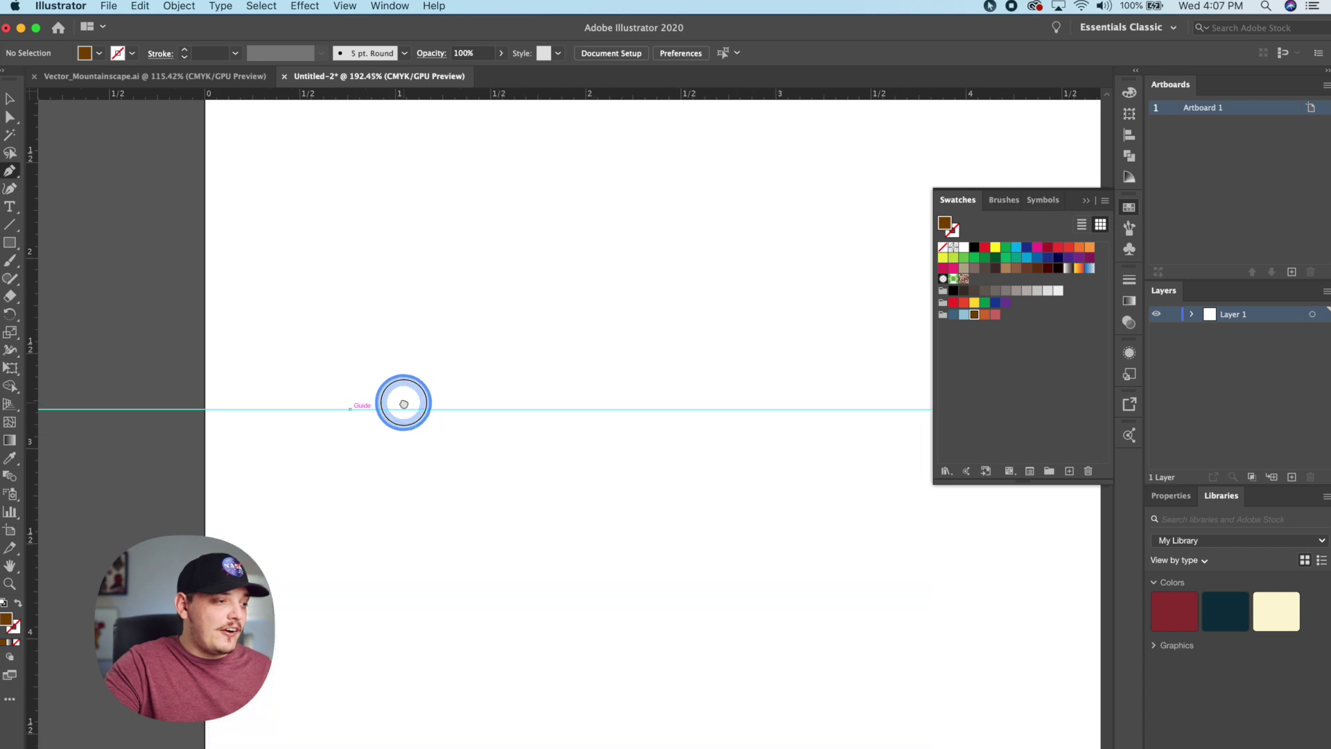
scroll(413, 408, "down", 1)
scroll(501, 320, "down", 4)
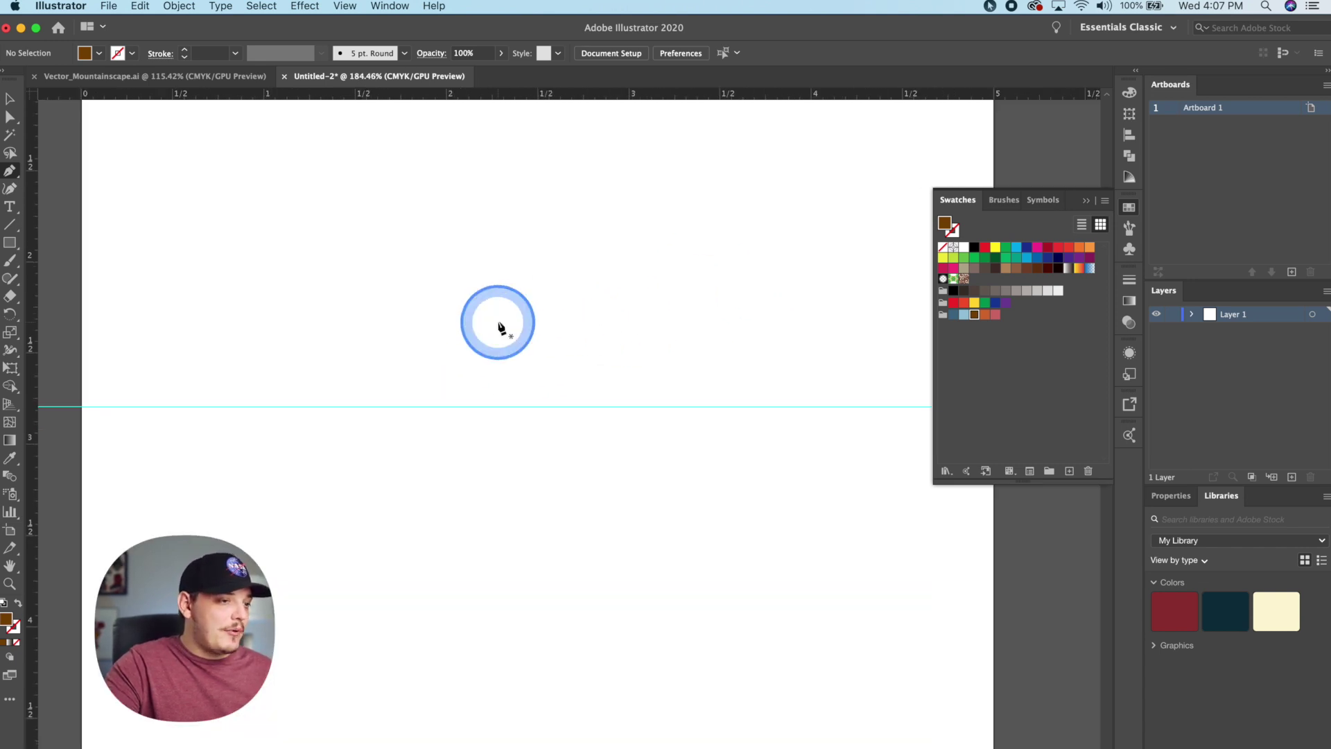
scroll(503, 320, "up", 3)
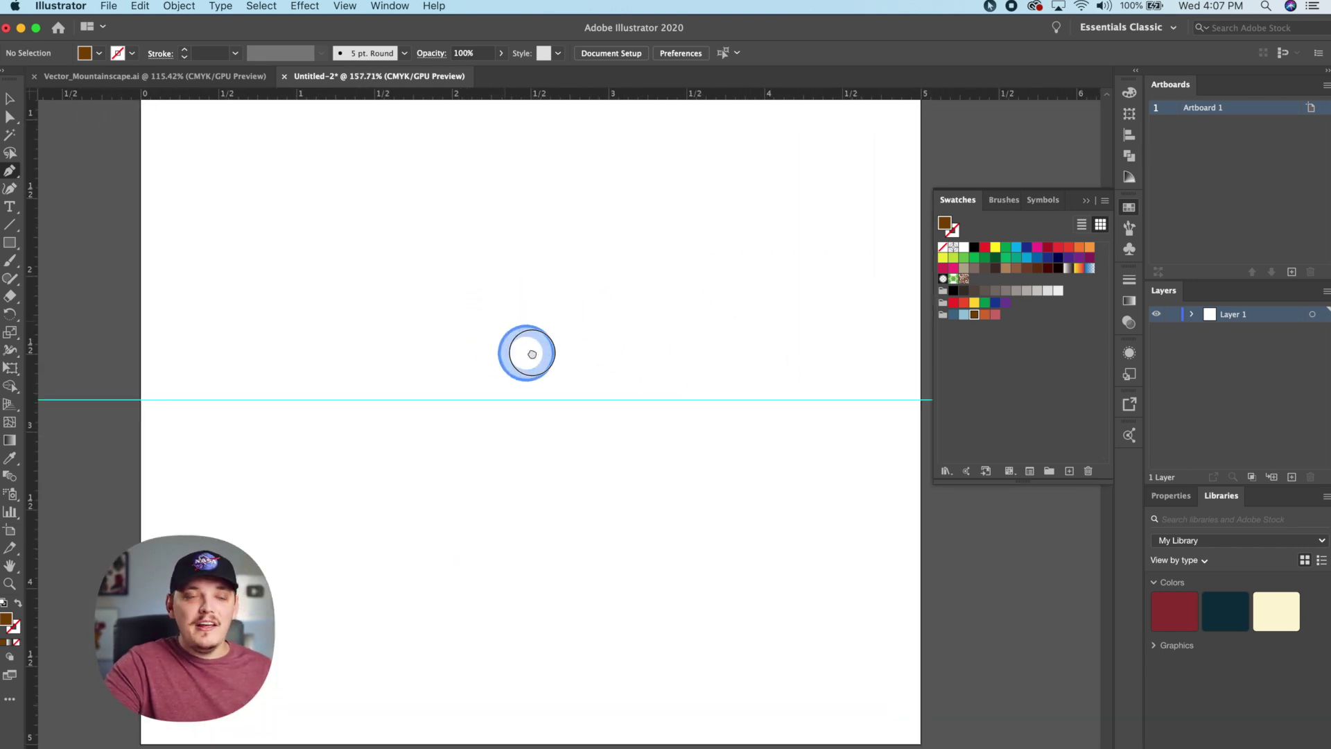
left_click_drag(532, 355, 552, 327)
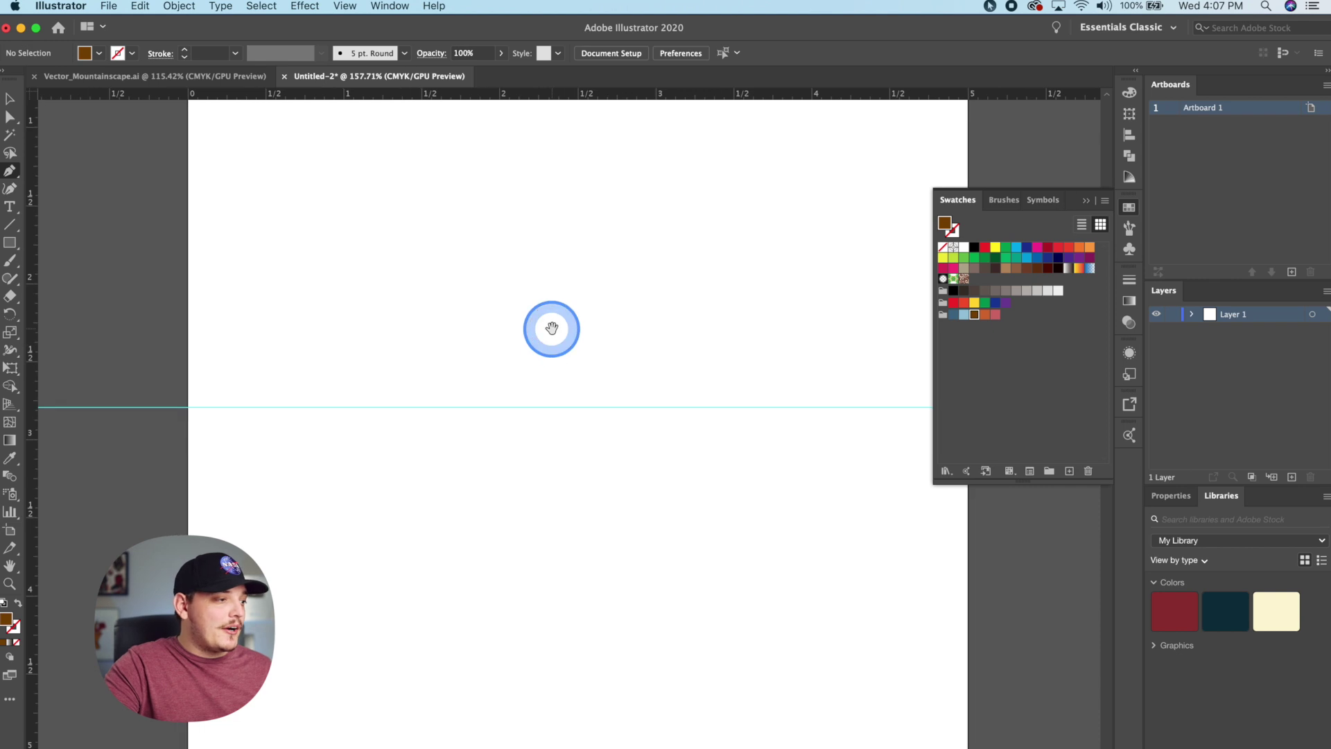
left_click(251, 407)
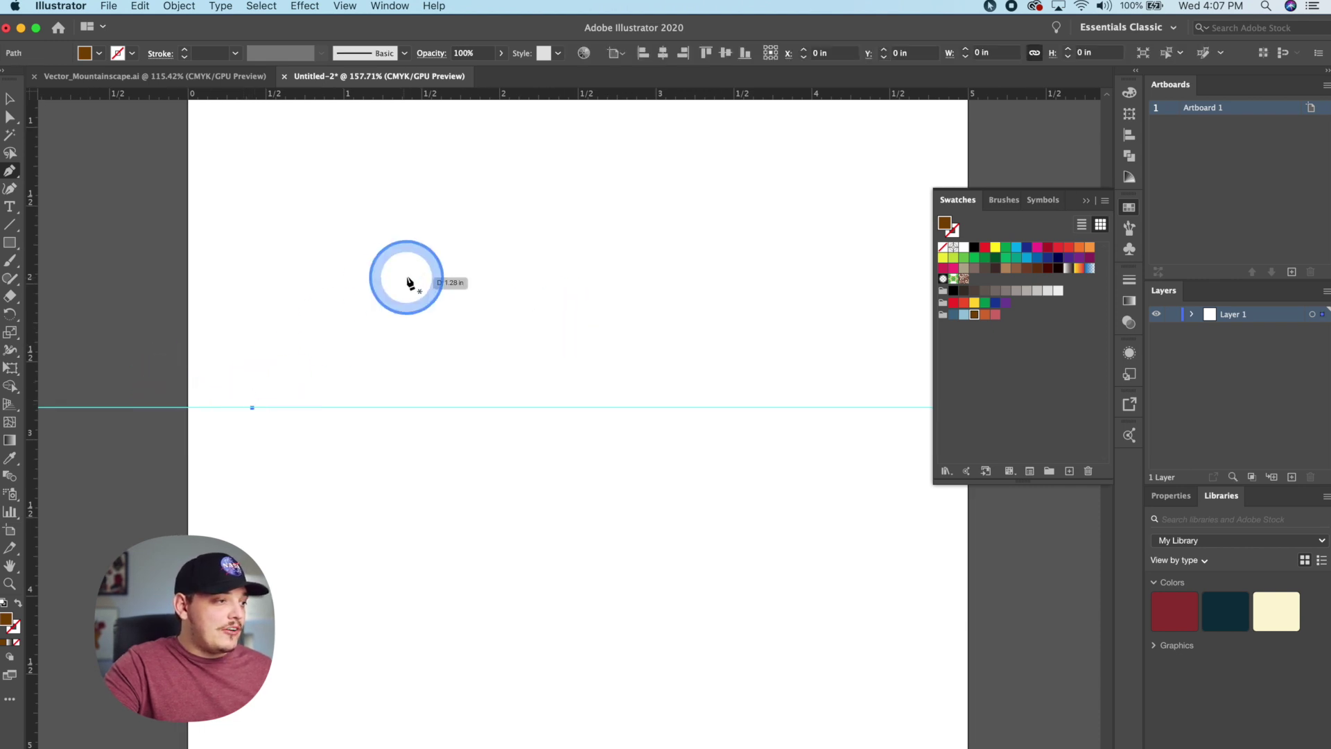
left_click(446, 158)
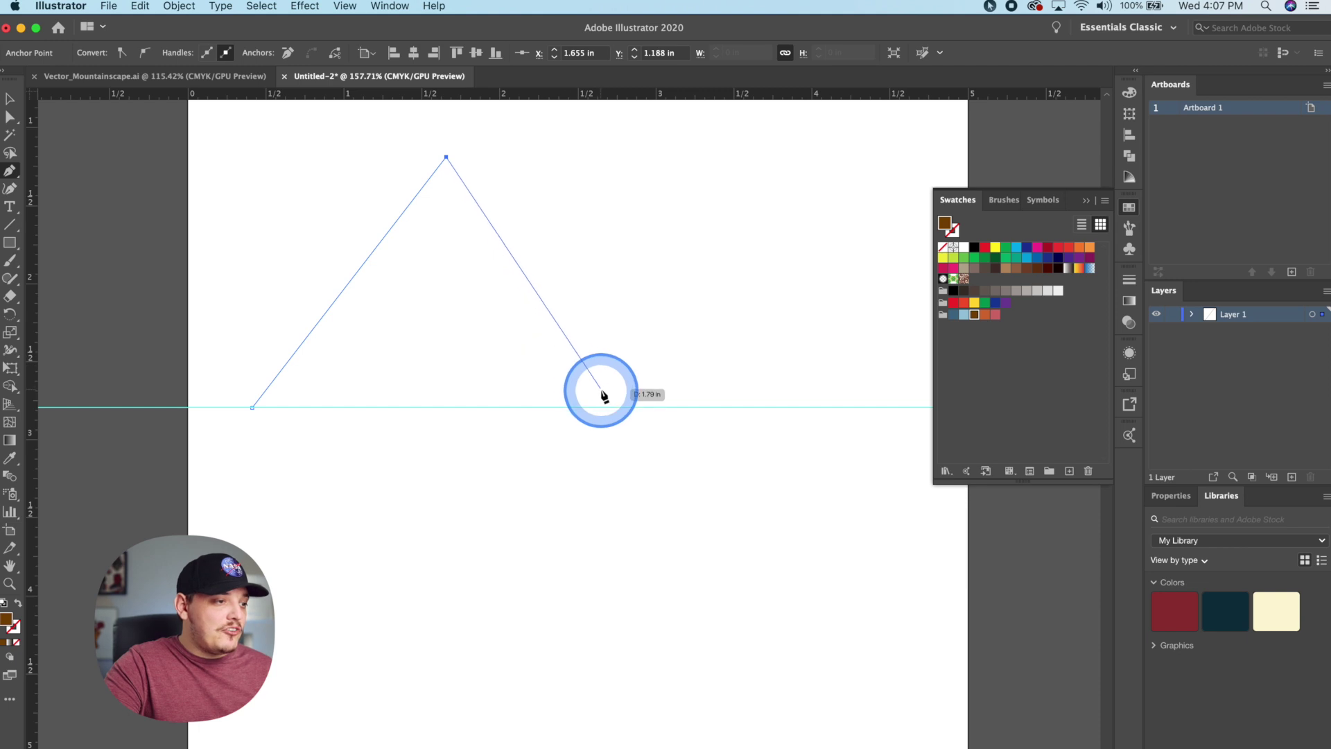
left_click(551, 307)
- Add a taller second peak at about X 3.13 in, Y 0.8 in, bring it down to the guide near X 4.14 in, and close the outline
left_click_drag(543, 306, 460, 407)
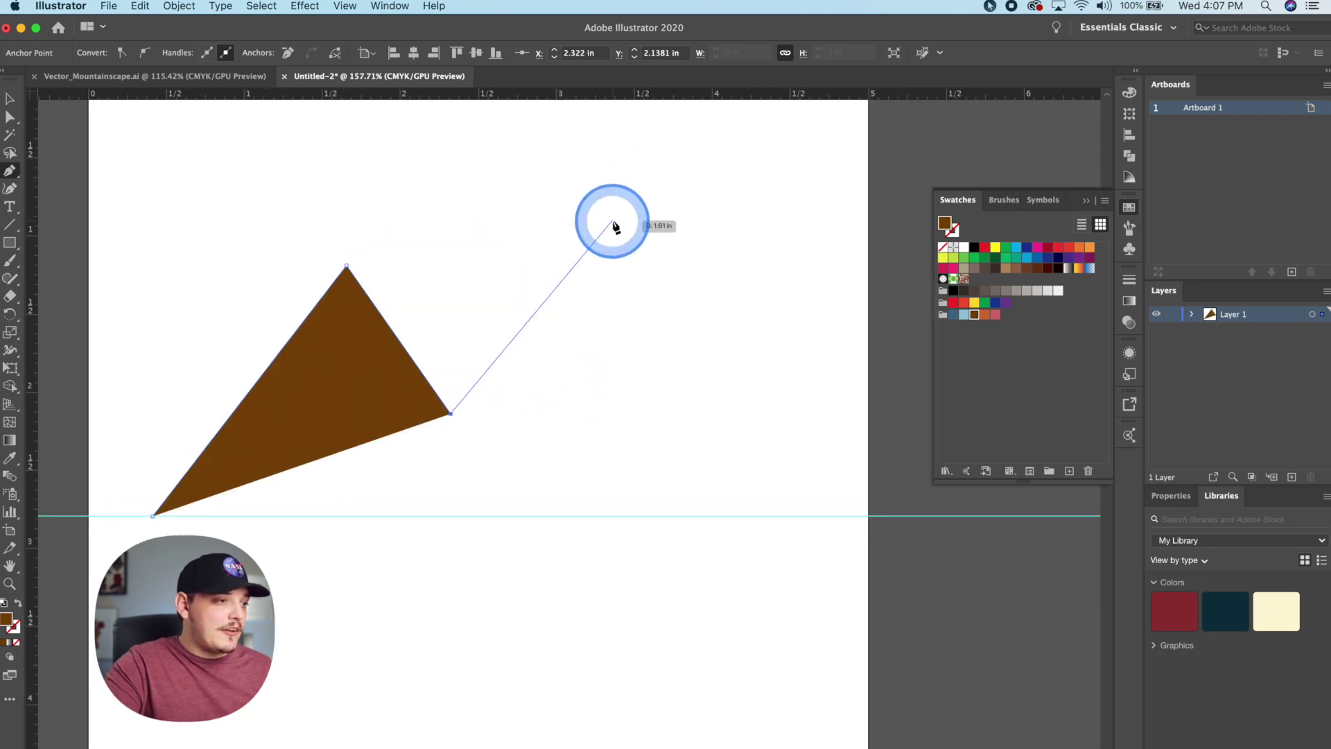
left_click(577, 206)
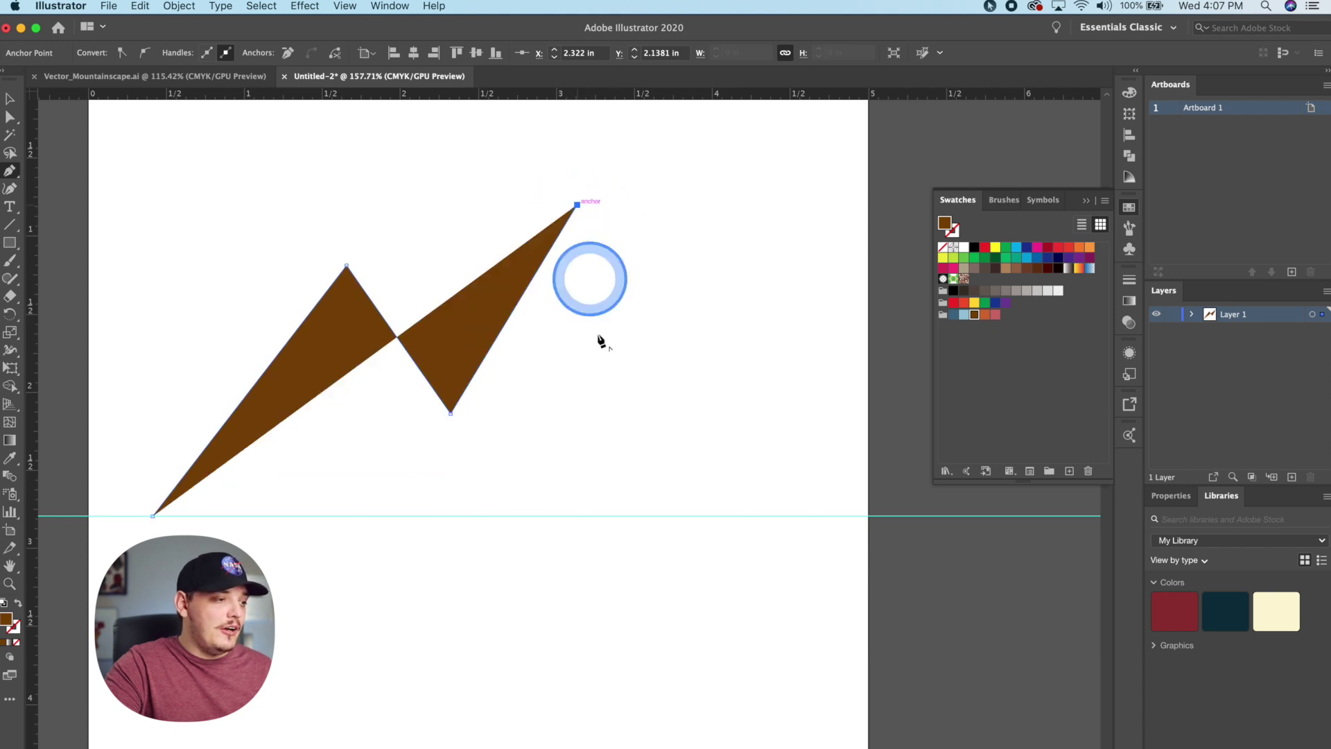
left_click(734, 516)
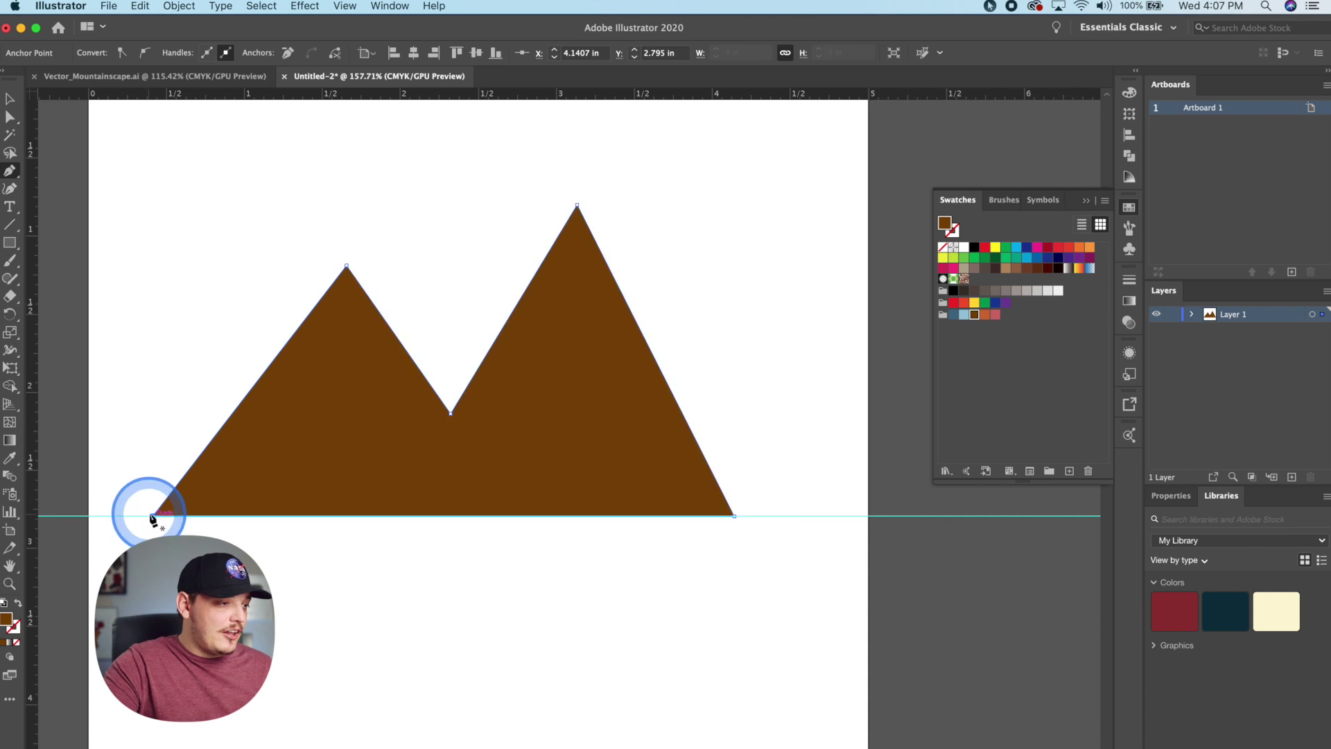
left_click_drag(156, 375, 315, 356)
- Reshape the mountain with the Direct Selection tool by moving its peaks, valley and base corners, narrowing it to about 3.36 in
left_click(710, 231)
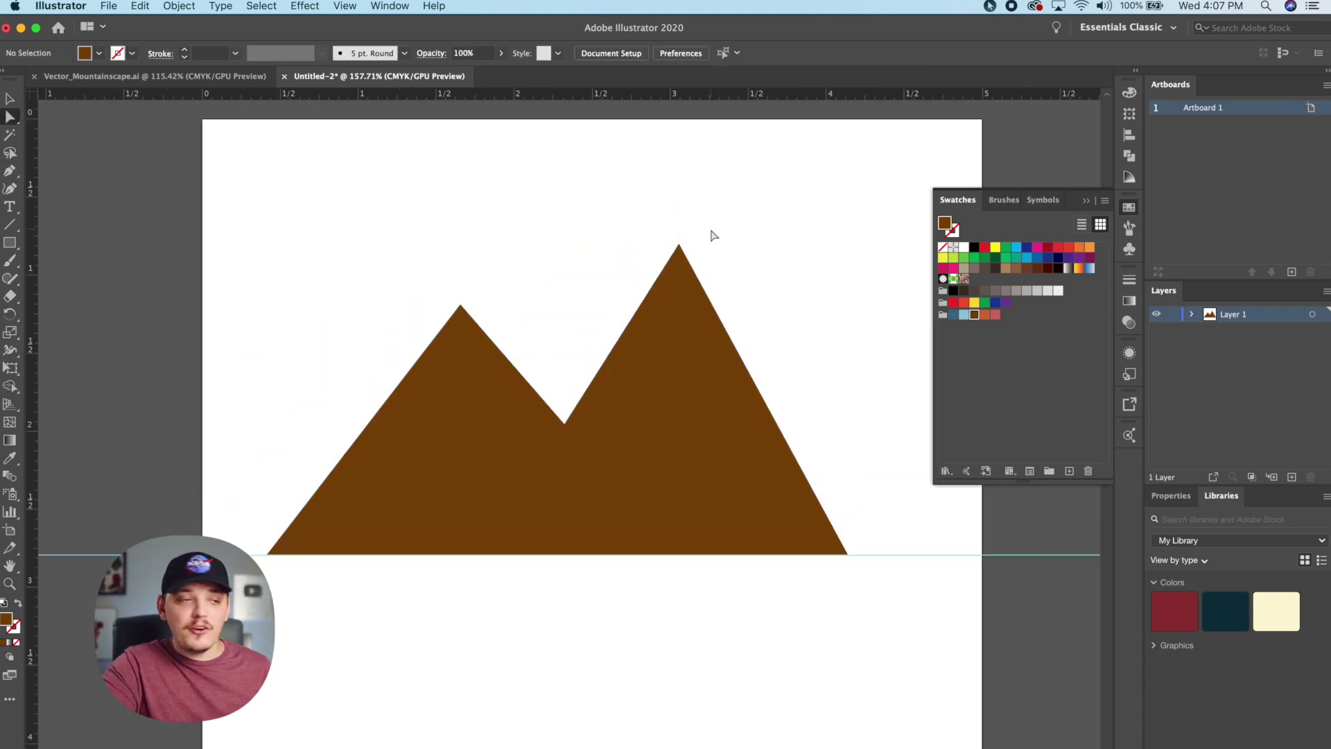
scroll(676, 244, "up", 5)
left_click(673, 245)
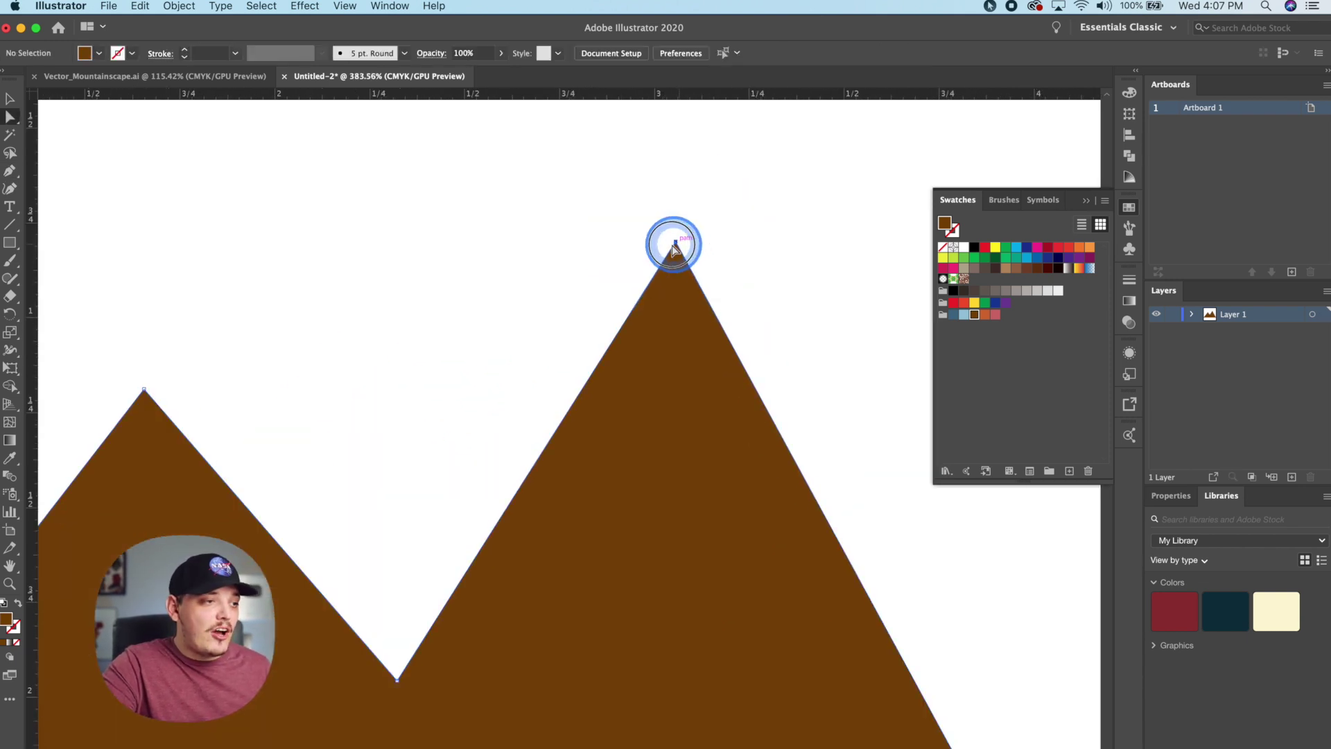
left_click(673, 248)
scroll(671, 247, "down", 4)
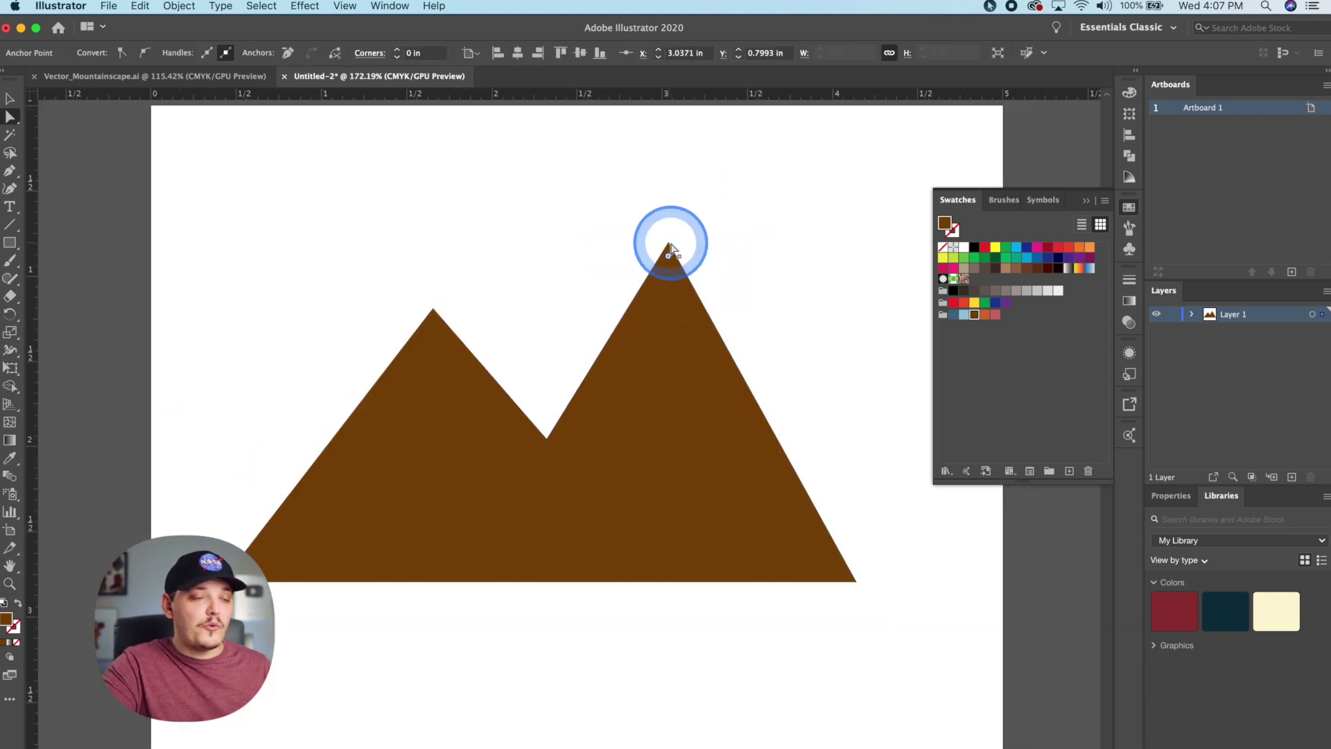
scroll(562, 285, "left", 2)
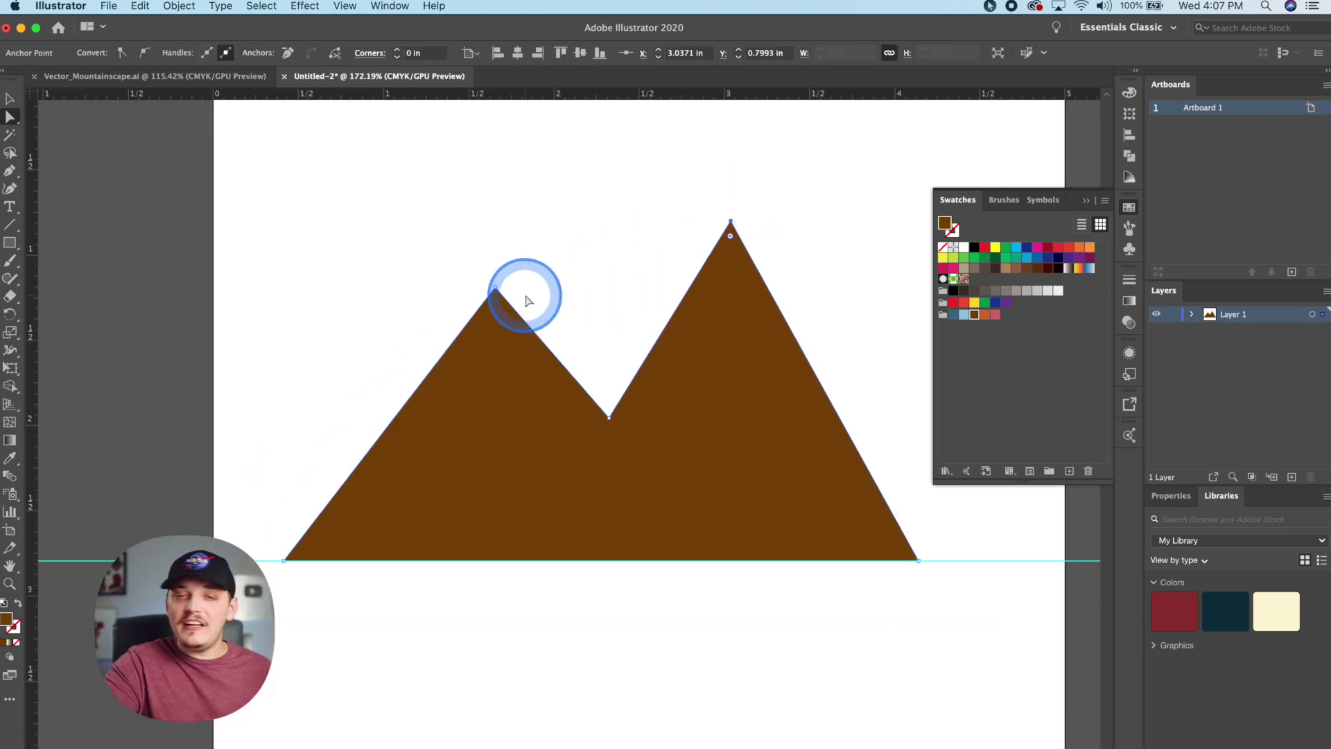
left_click_drag(284, 560, 331, 561)
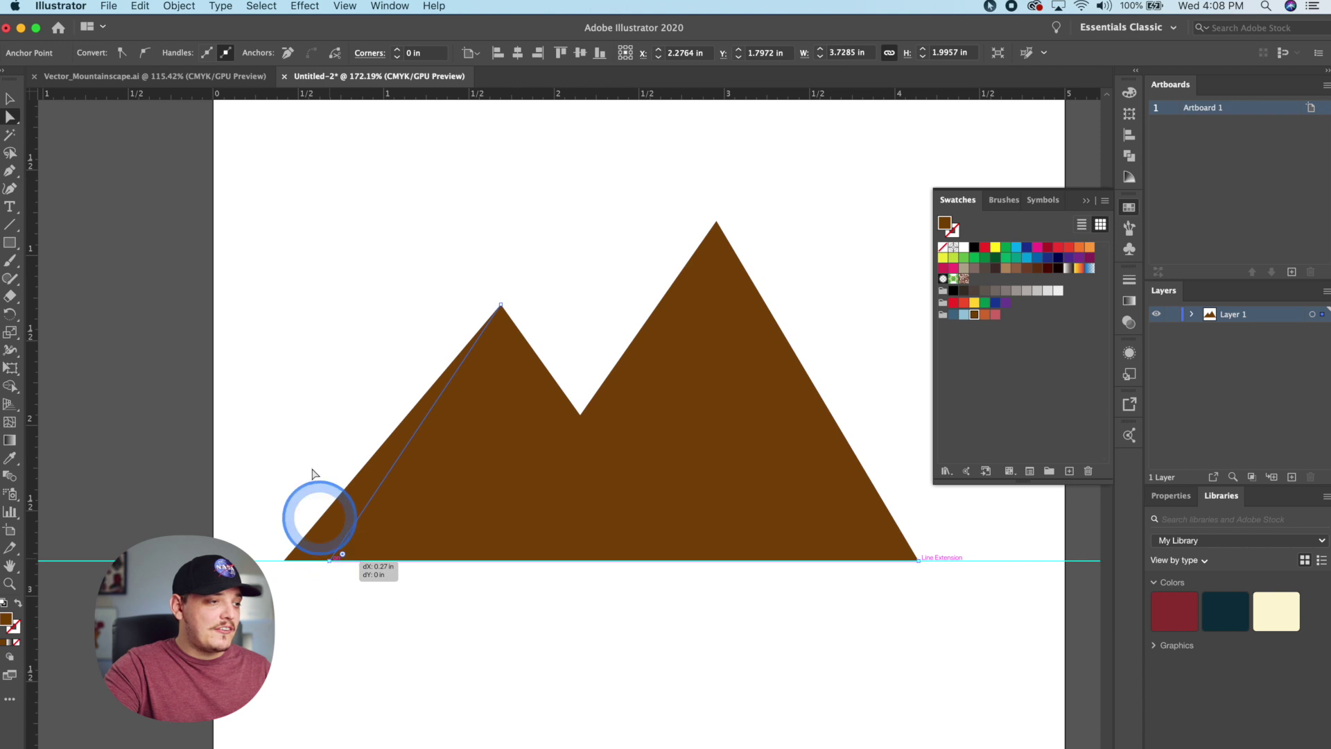
left_click(296, 408)
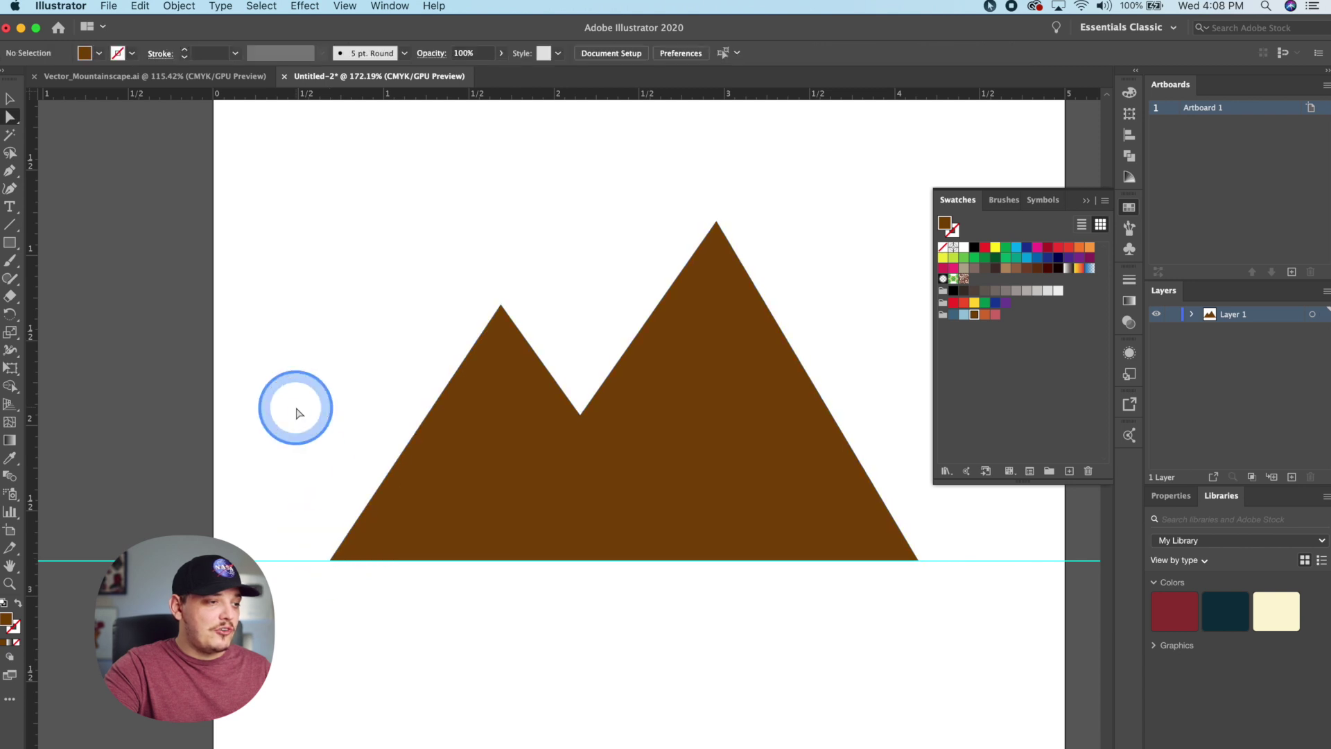
left_click_drag(919, 560, 890, 561)
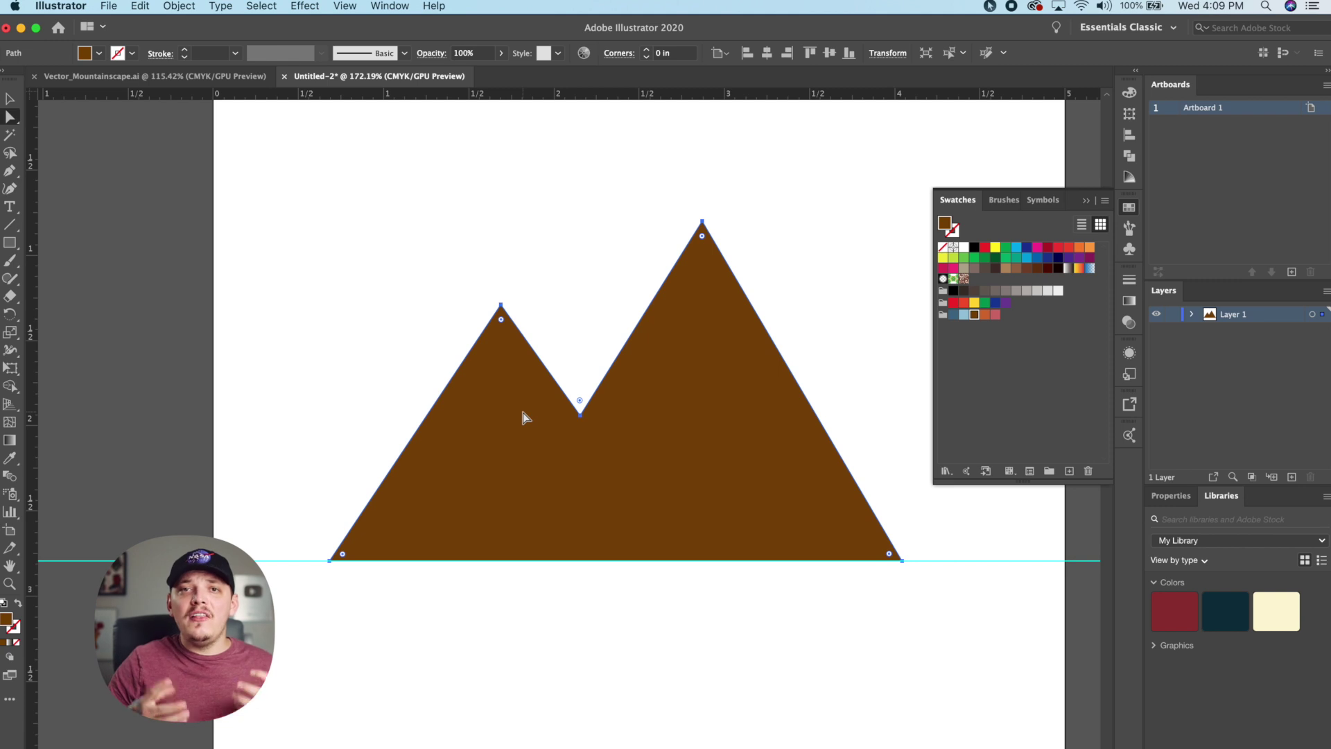
- Lighten the mountain's fill to 895926 and draw a triangular facet from the left peak through the valley to about 1.97, 2.29 in
left_click(10, 265)
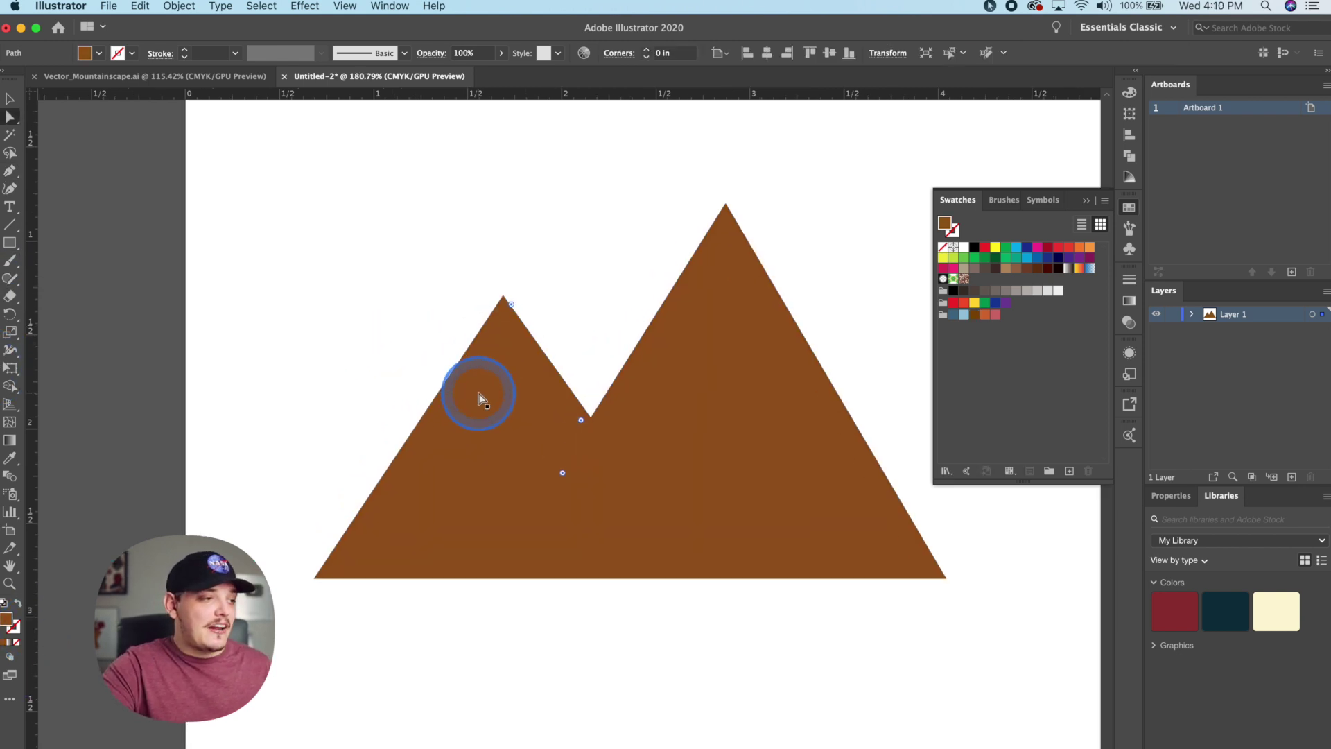
scroll(479, 394, "up", 5)
left_click_drag(620, 387, 493, 341)
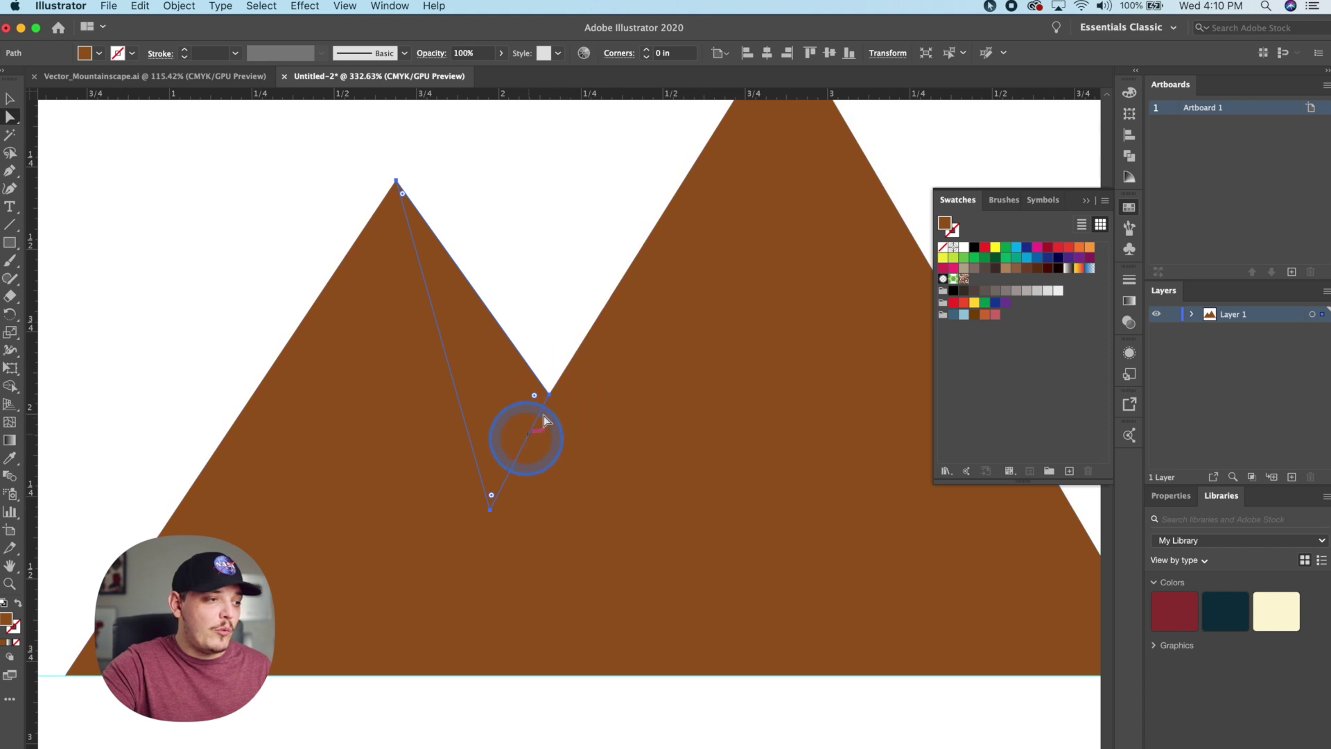
left_click(476, 481)
left_click(419, 426)
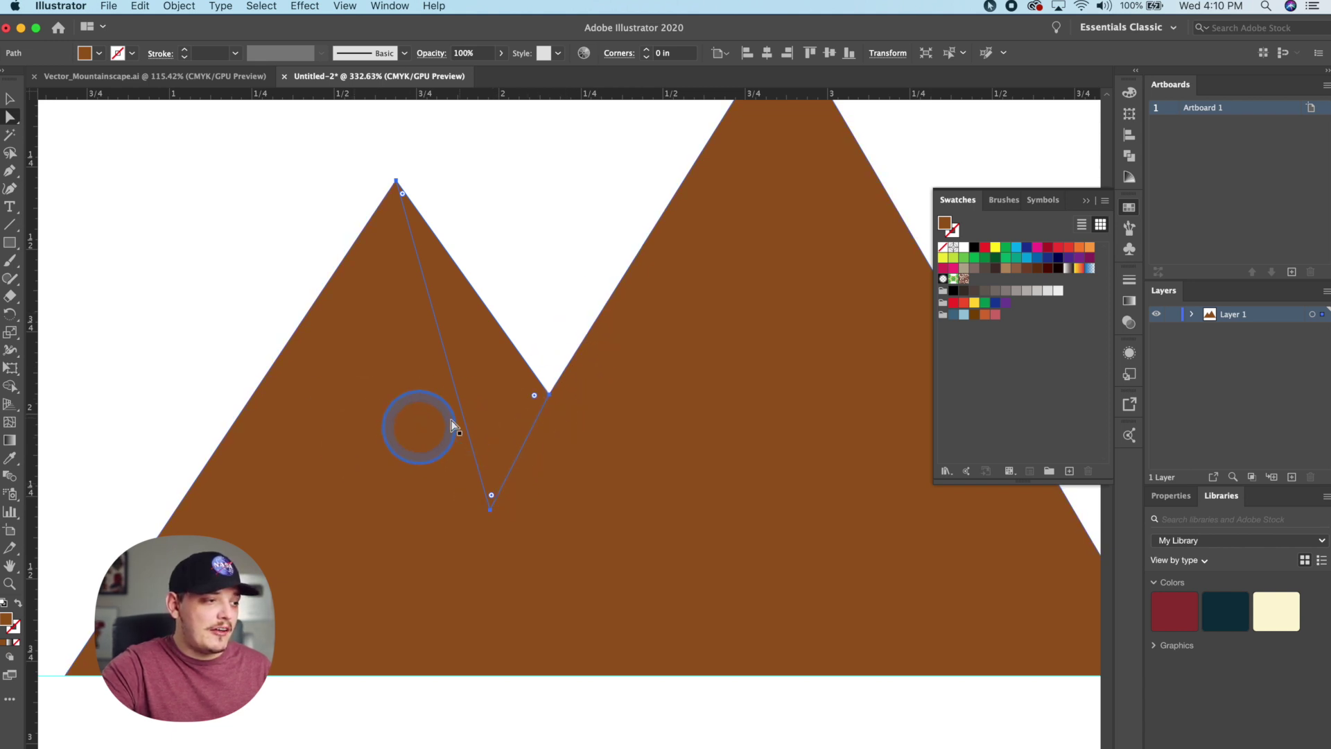
- Set the left peak's facet fill to the lighter brown a06530
double_click(6, 618)
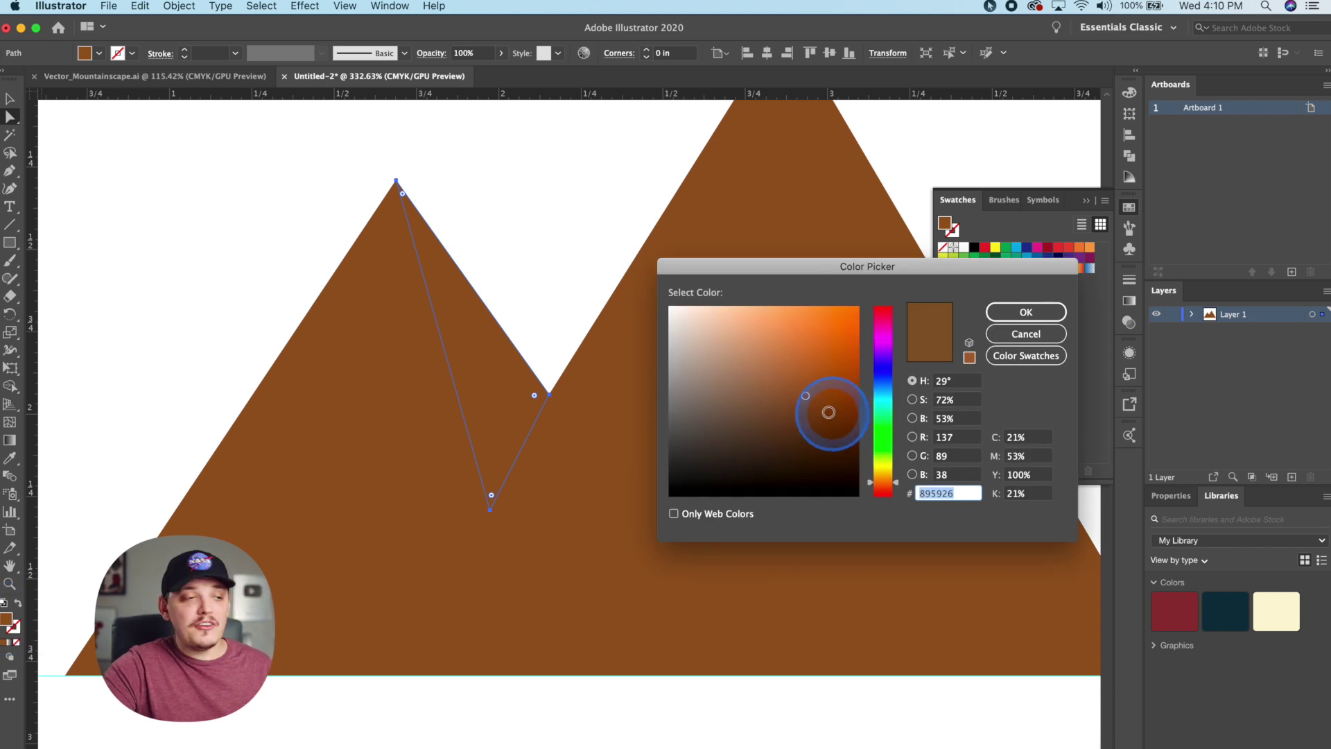
left_click(801, 383)
left_click(1017, 311)
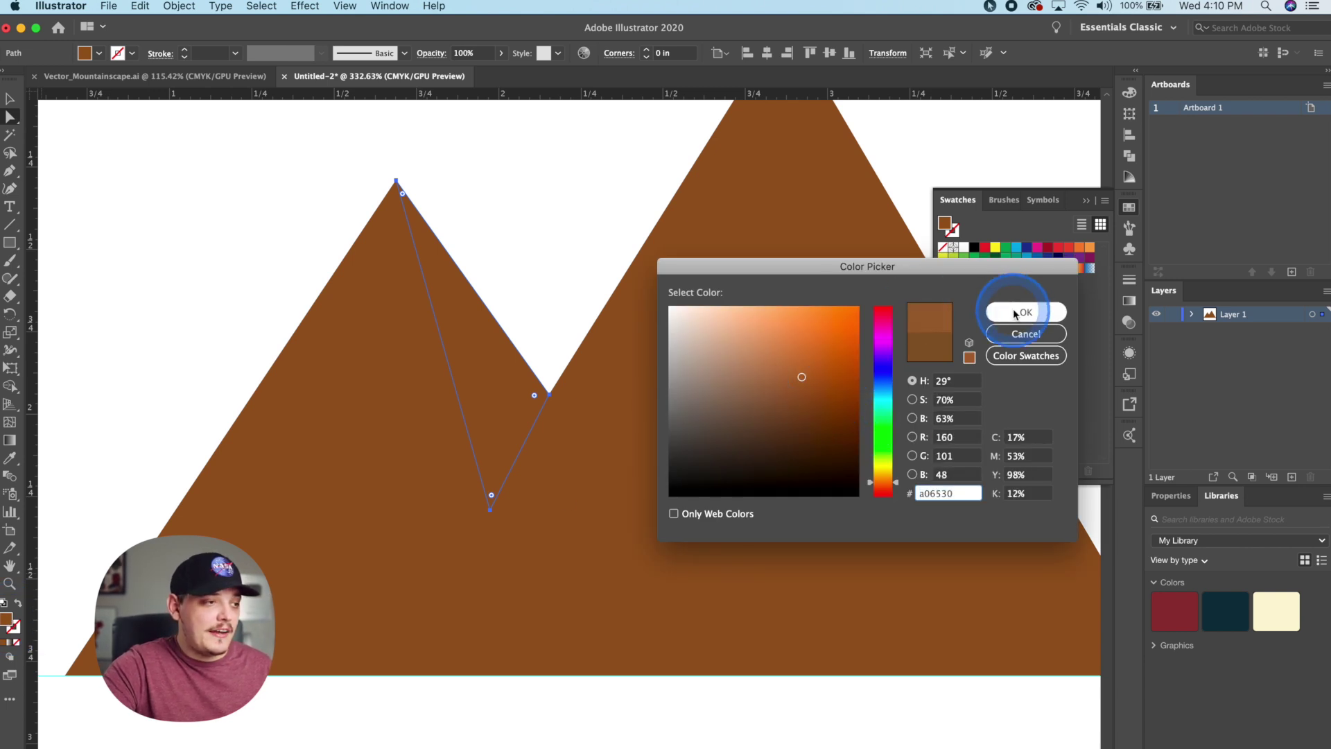
- Nudge the facet's lower tip slightly up and left to line it up with the taller peak's left slope, and deselect it
left_click(6, 111)
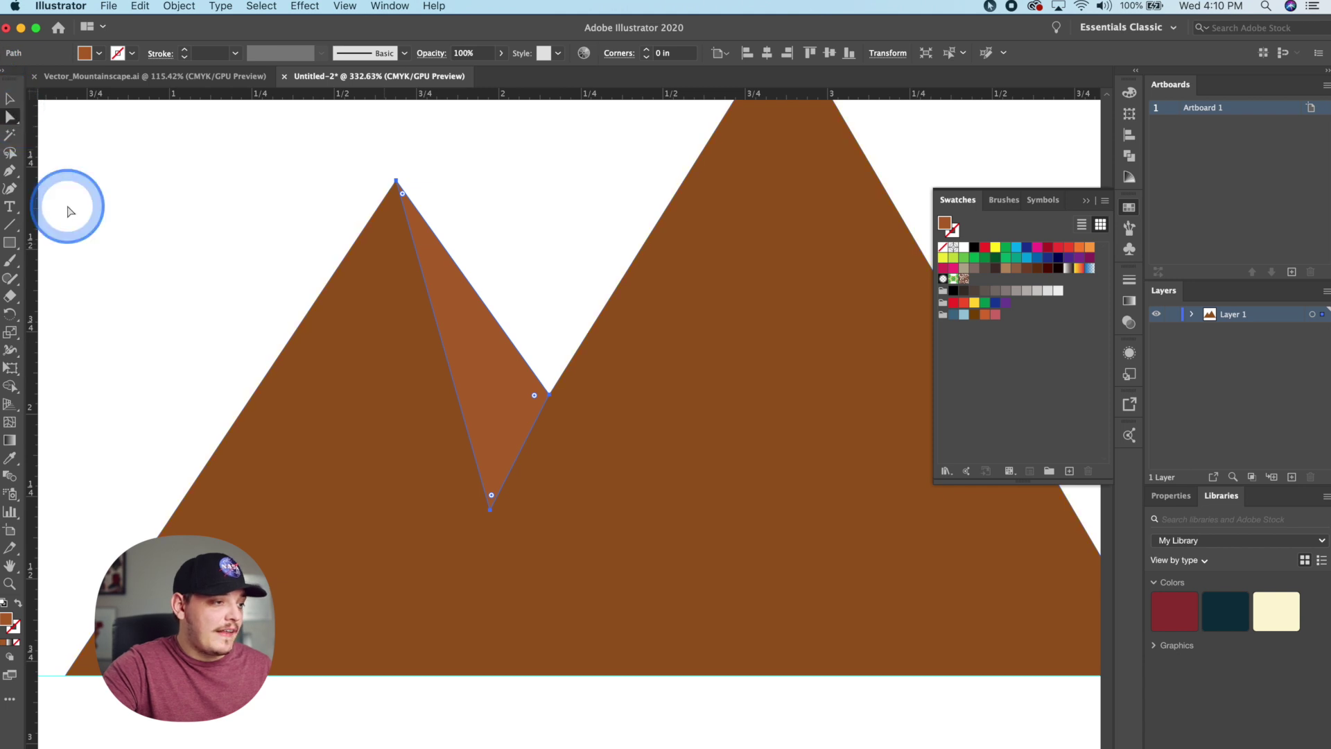
scroll(474, 500, "up", 3)
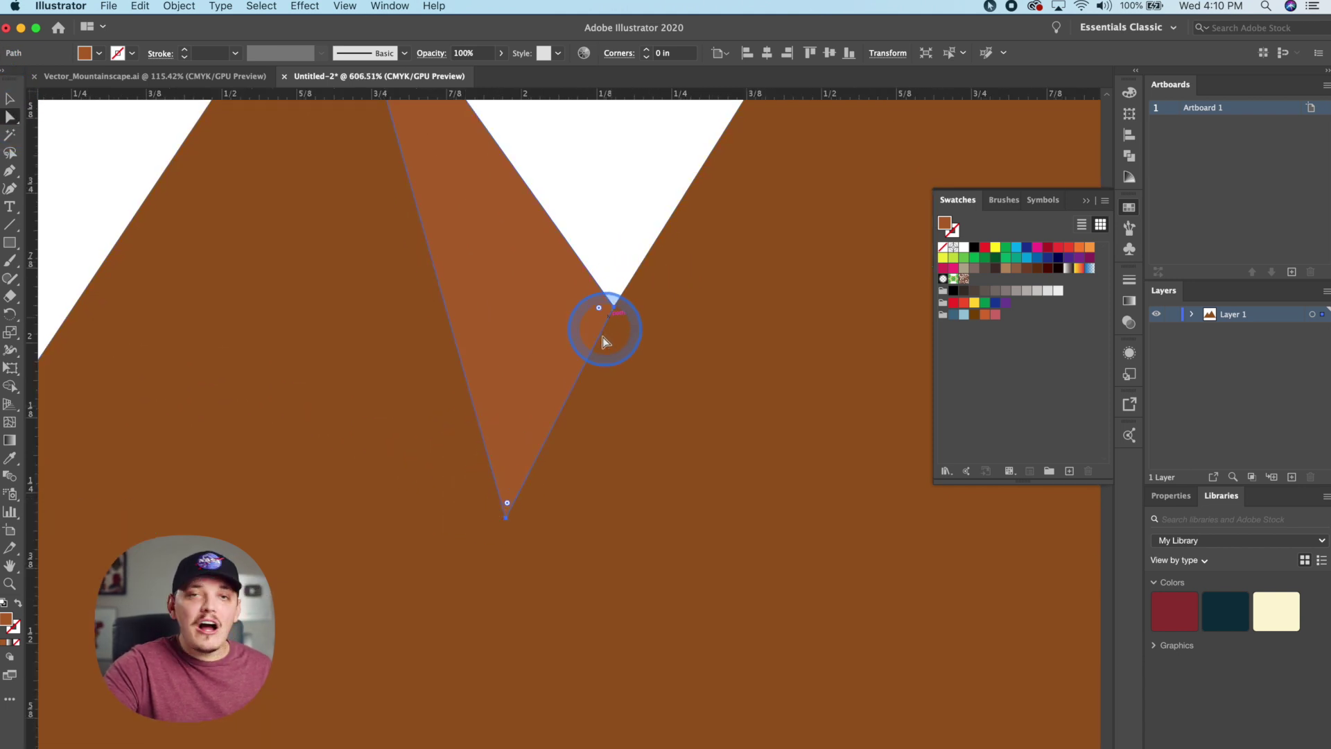
left_click(530, 492)
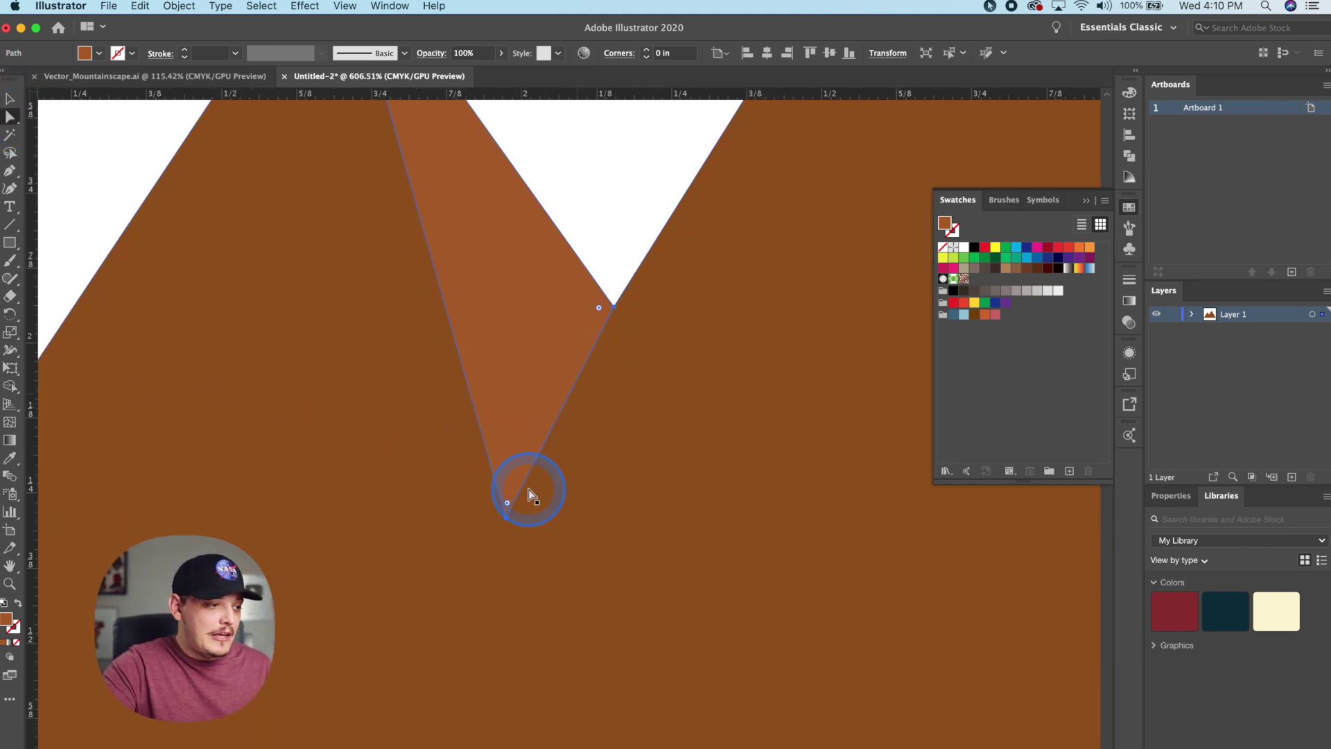
left_click(507, 518)
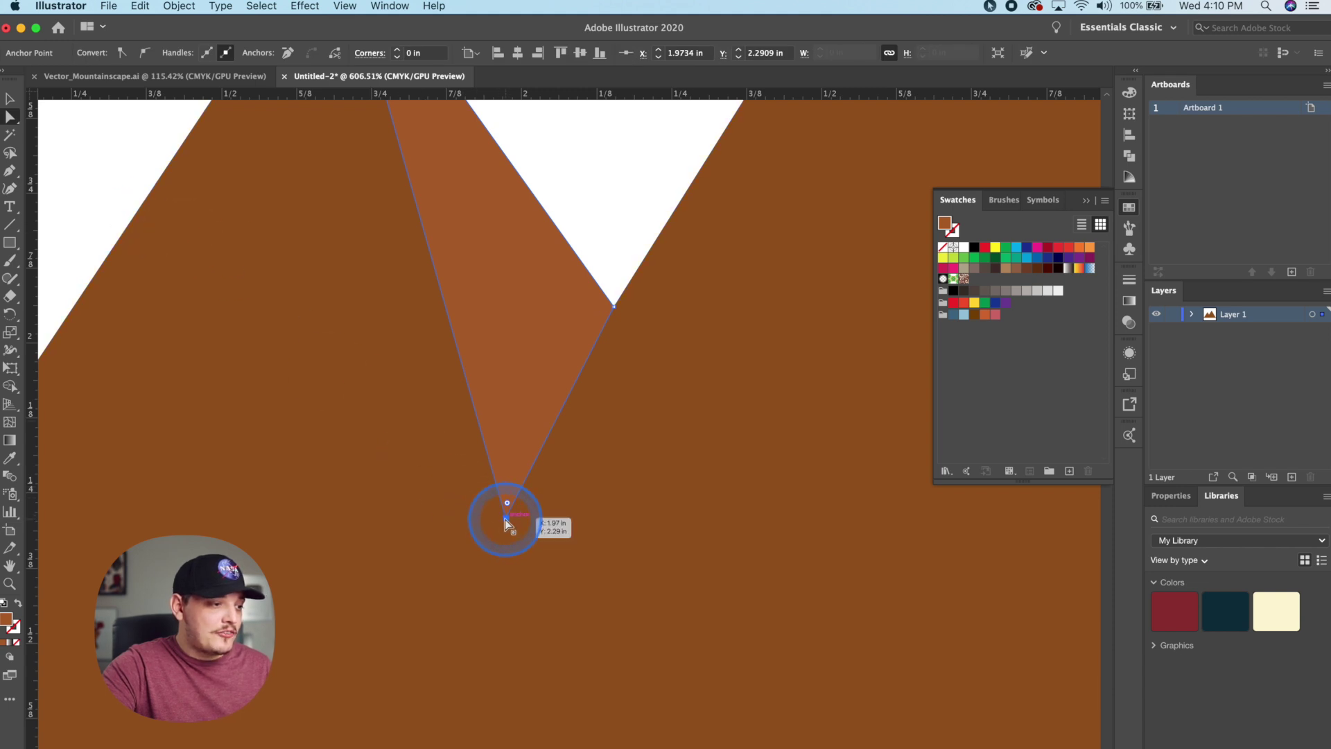
left_click_drag(496, 512, 493, 506)
left_click(652, 225)
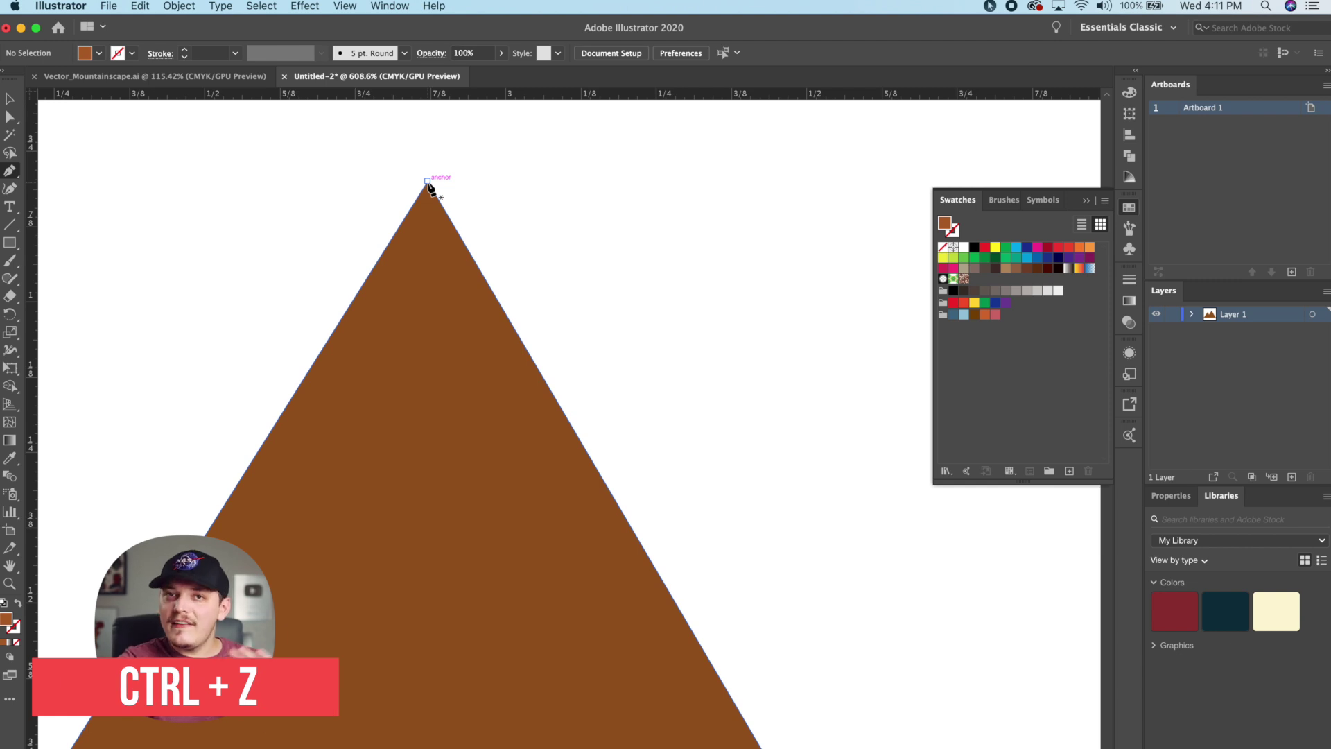
- Draw a facet with the Pen tool along the taller peak's right slope, from its summit down to the base guide
left_click(428, 182)
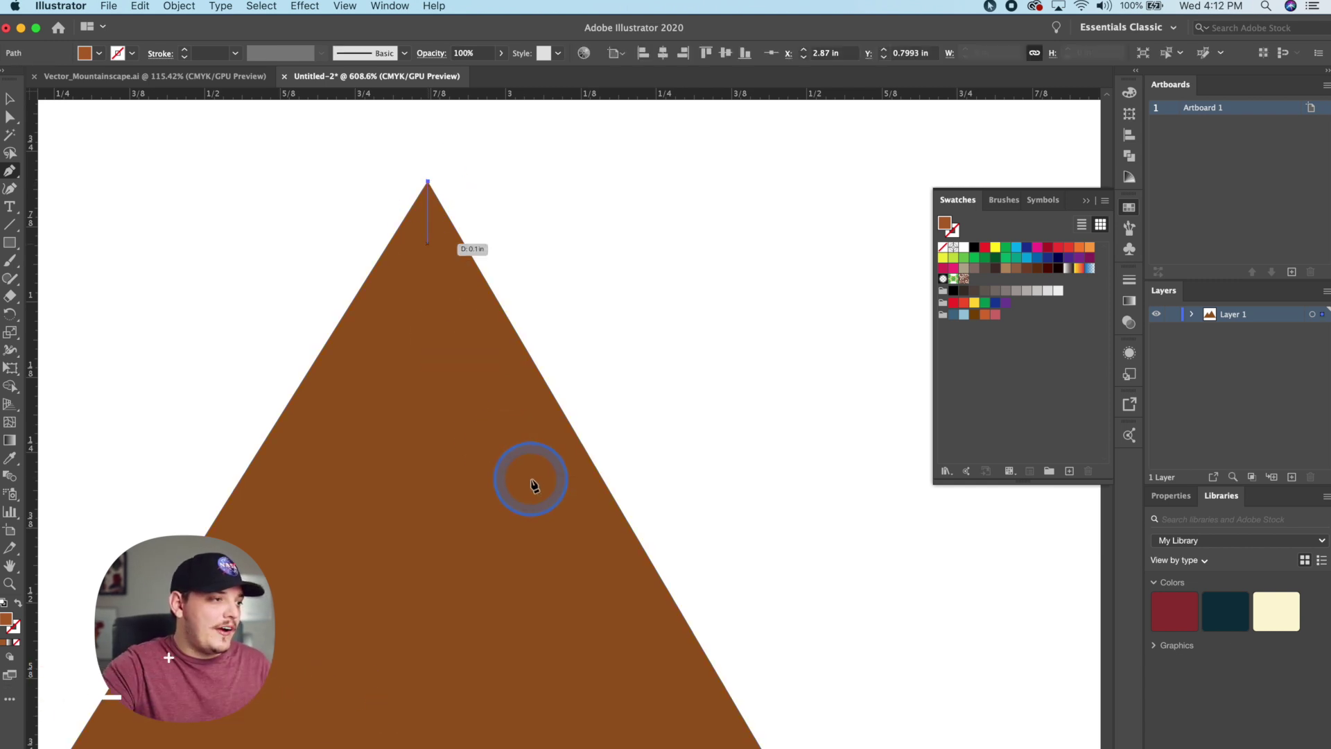
left_click_drag(487, 385, 410, 187)
scroll(477, 553, "down", 5)
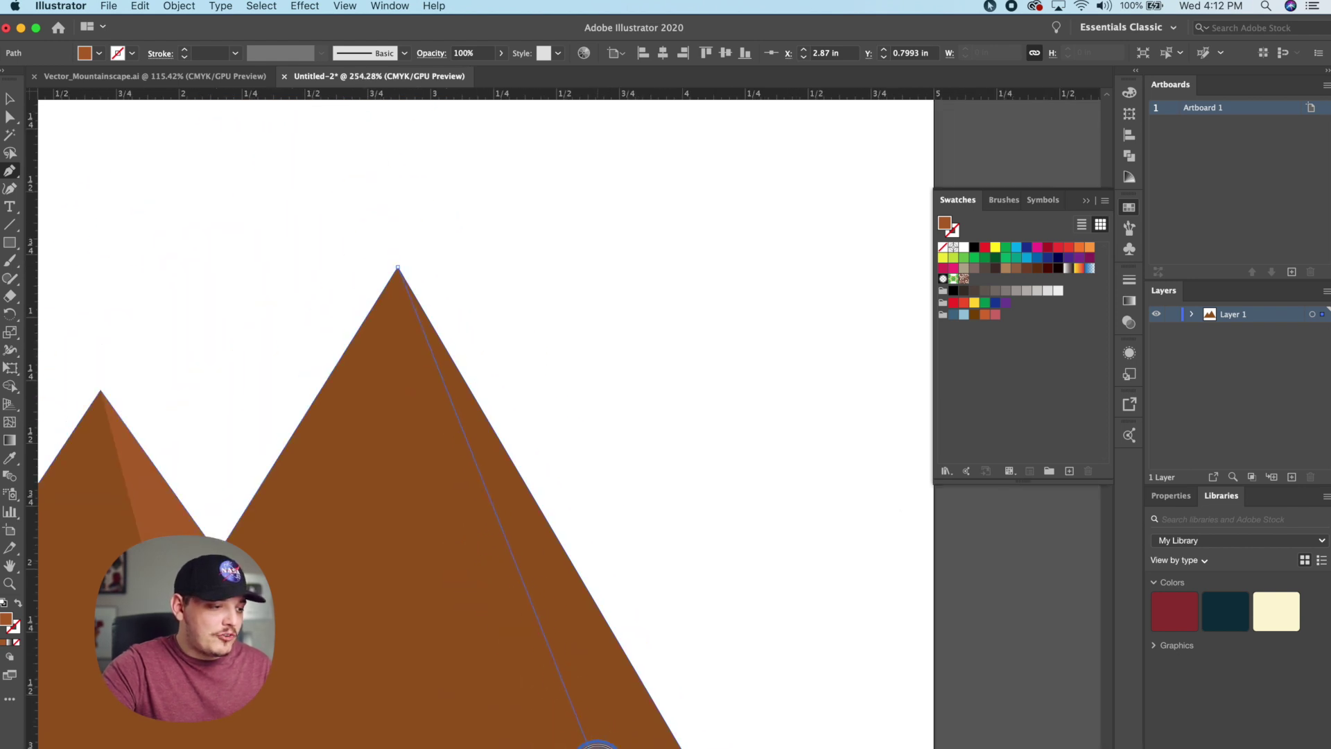
left_click(597, 748)
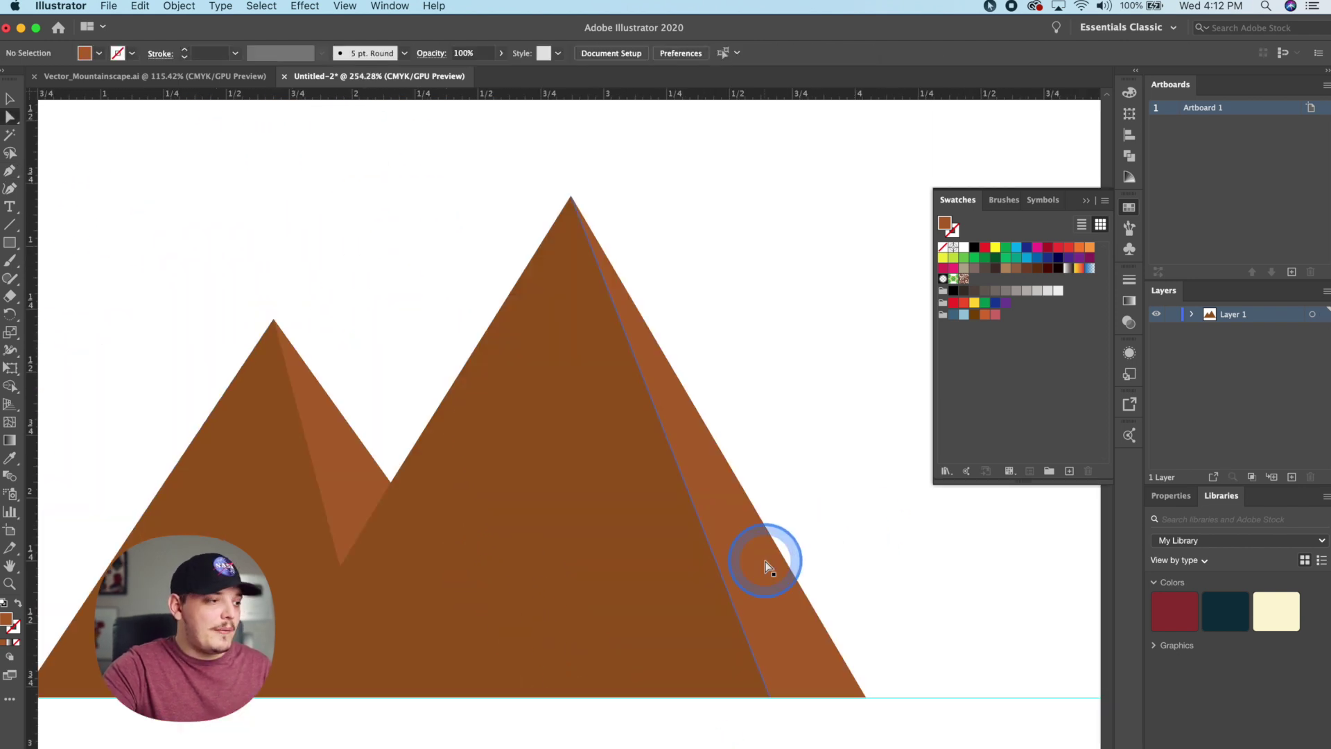
scroll(529, 508, "down", 3)
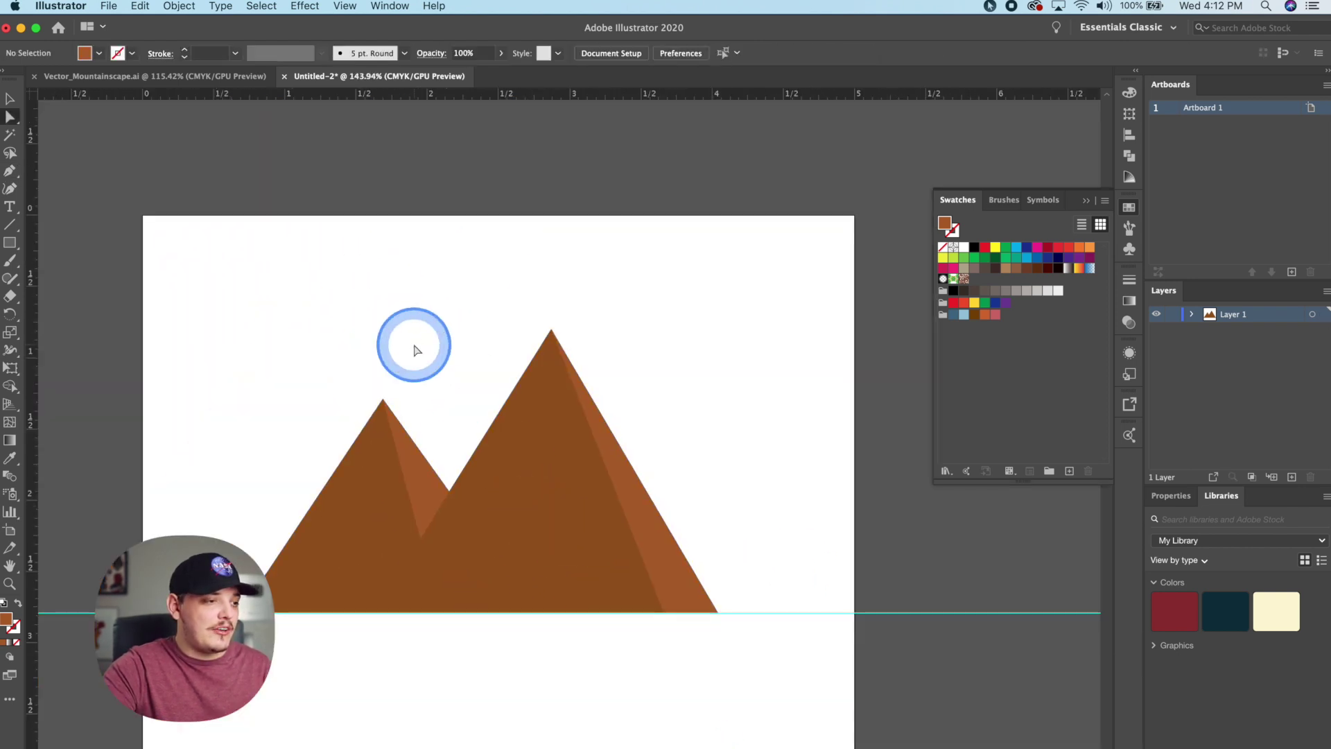
- Change the main mountain shape's fill to a brown lighter than its two facets
left_click_drag(415, 349, 545, 340)
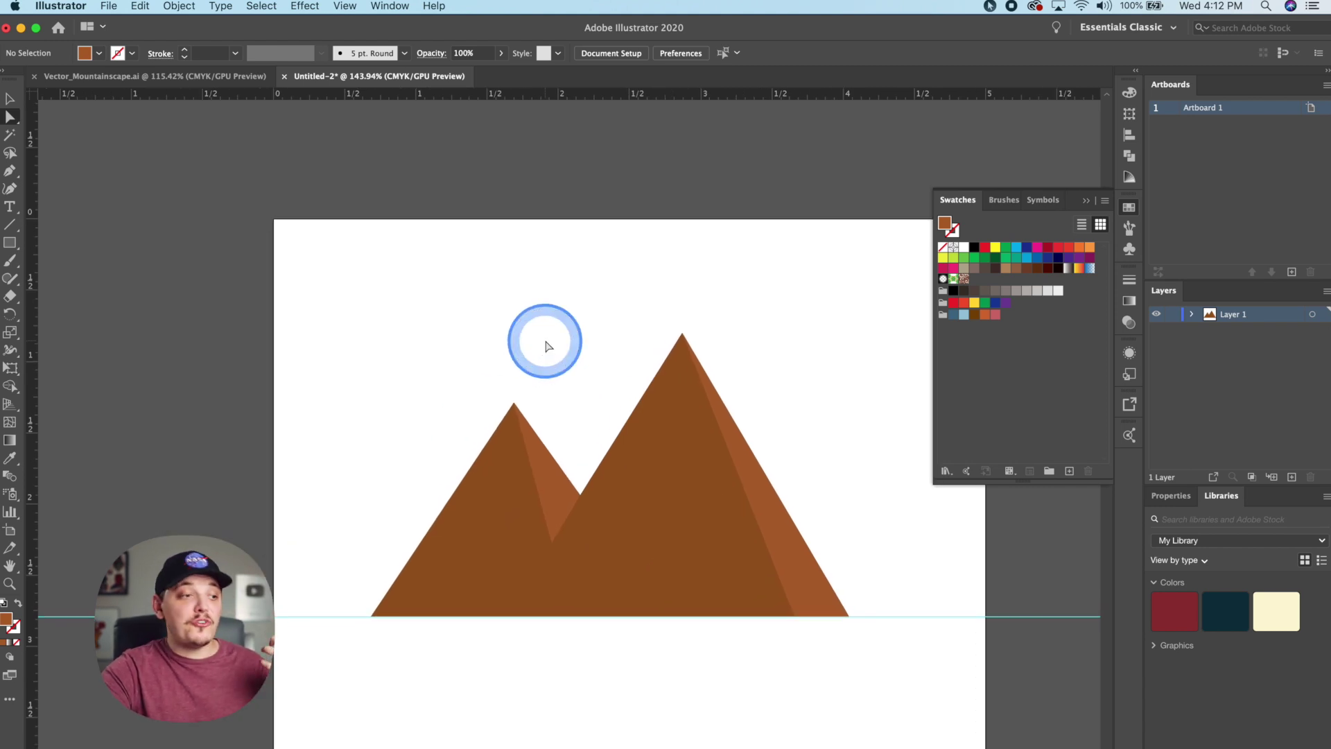
left_click_drag(565, 351, 548, 293)
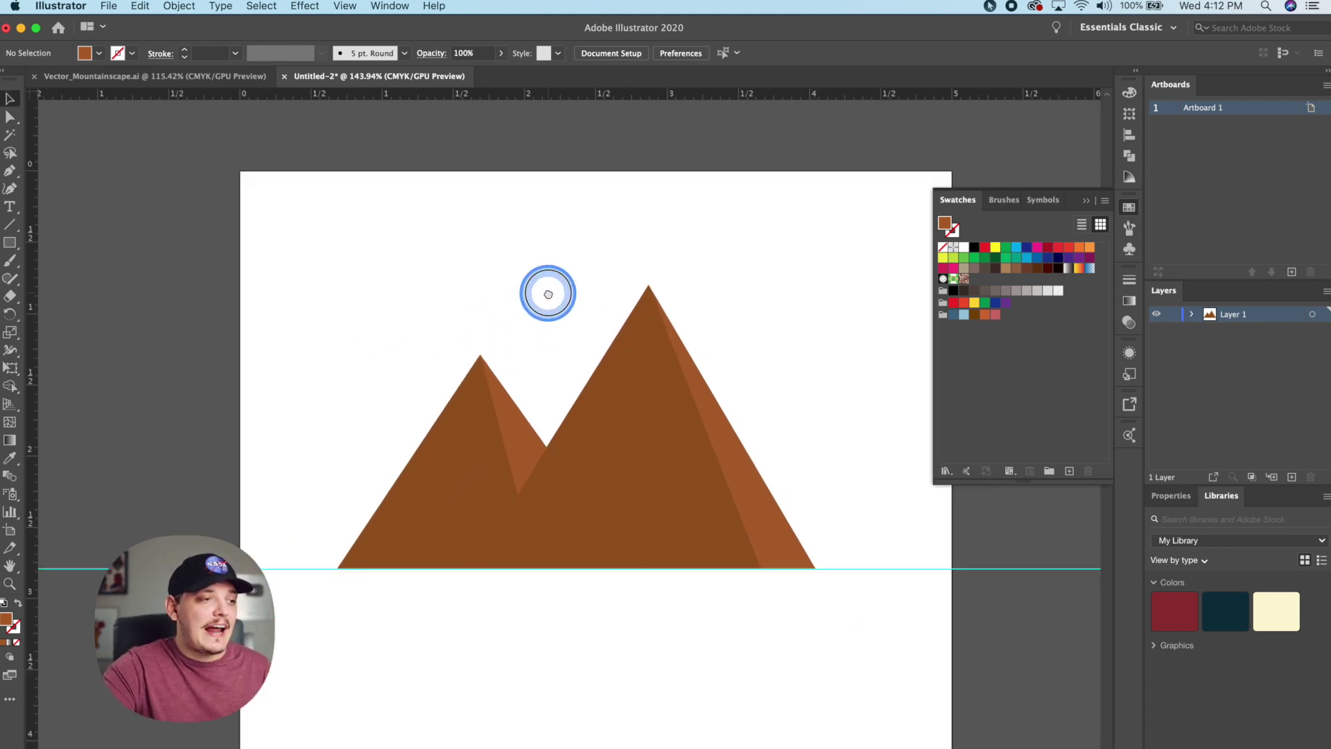
scroll(651, 440, "up", 4)
left_click(650, 440)
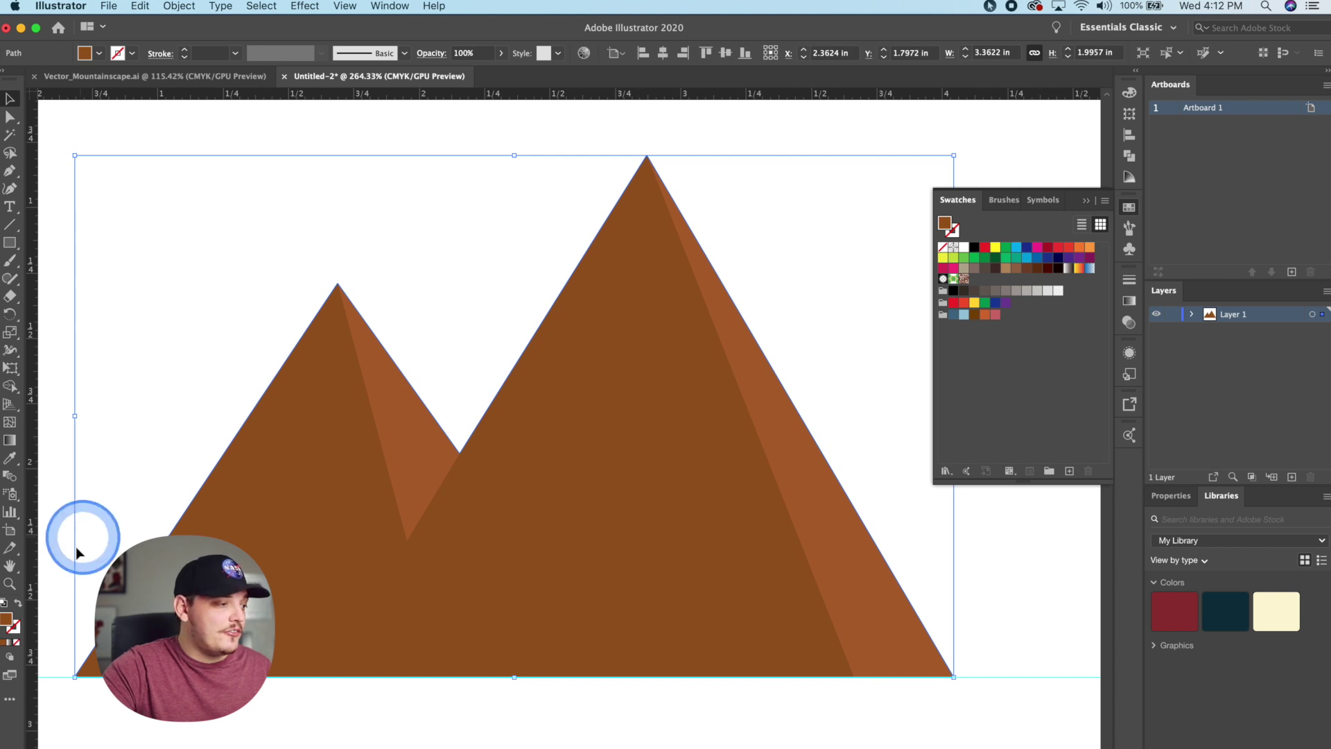
double_click(7, 619)
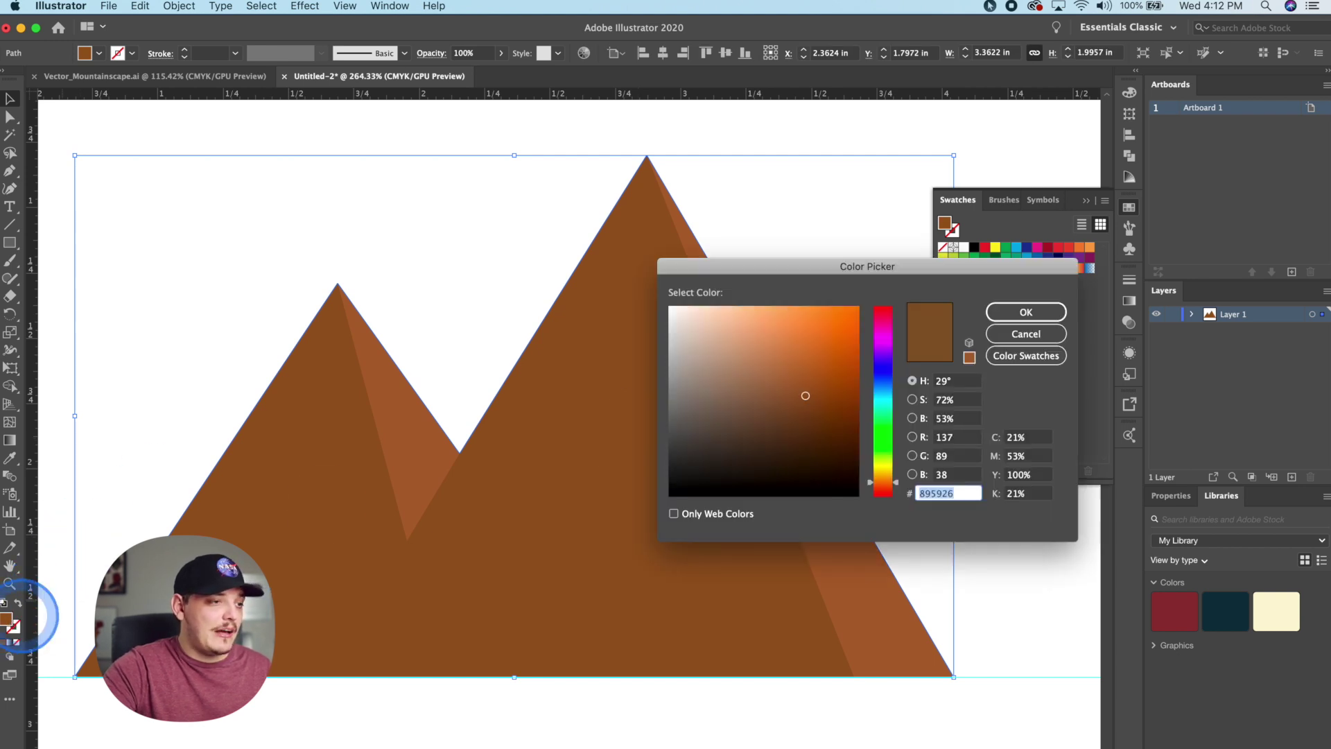
left_click_drag(796, 388, 801, 380)
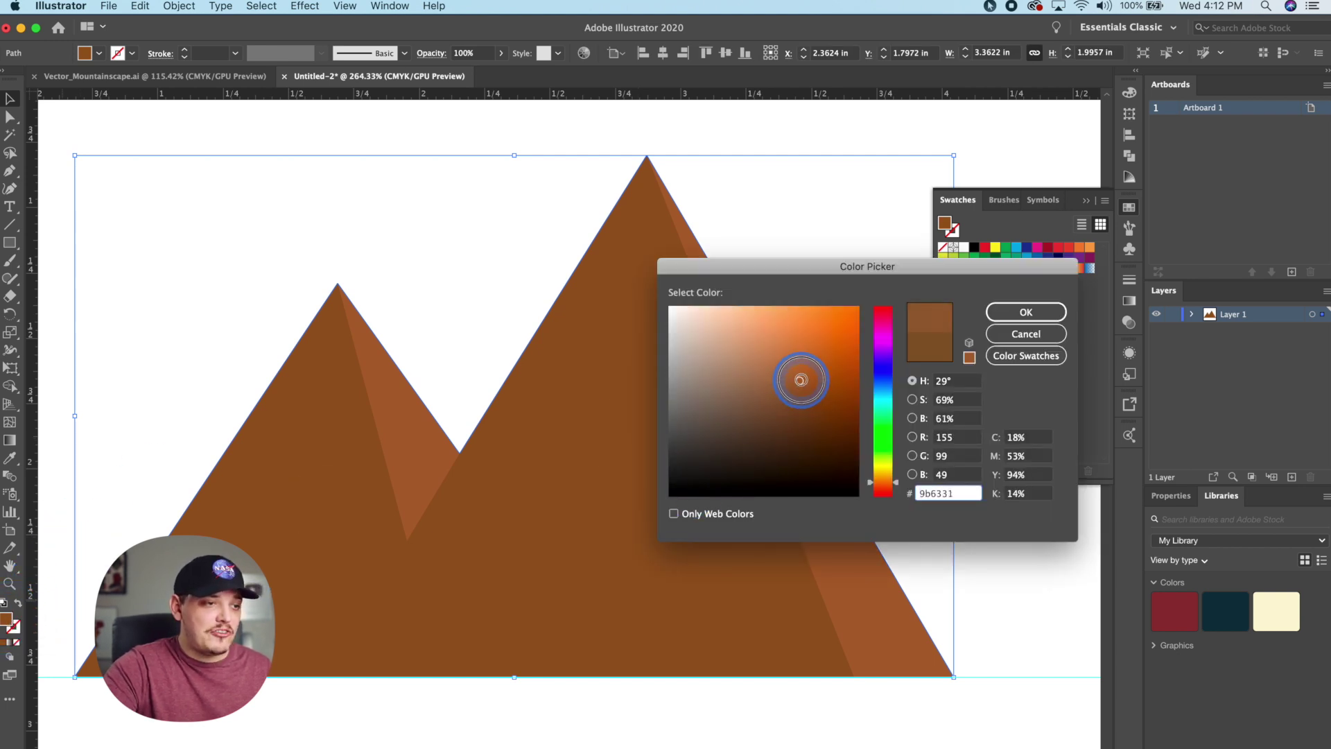
left_click(1025, 311)
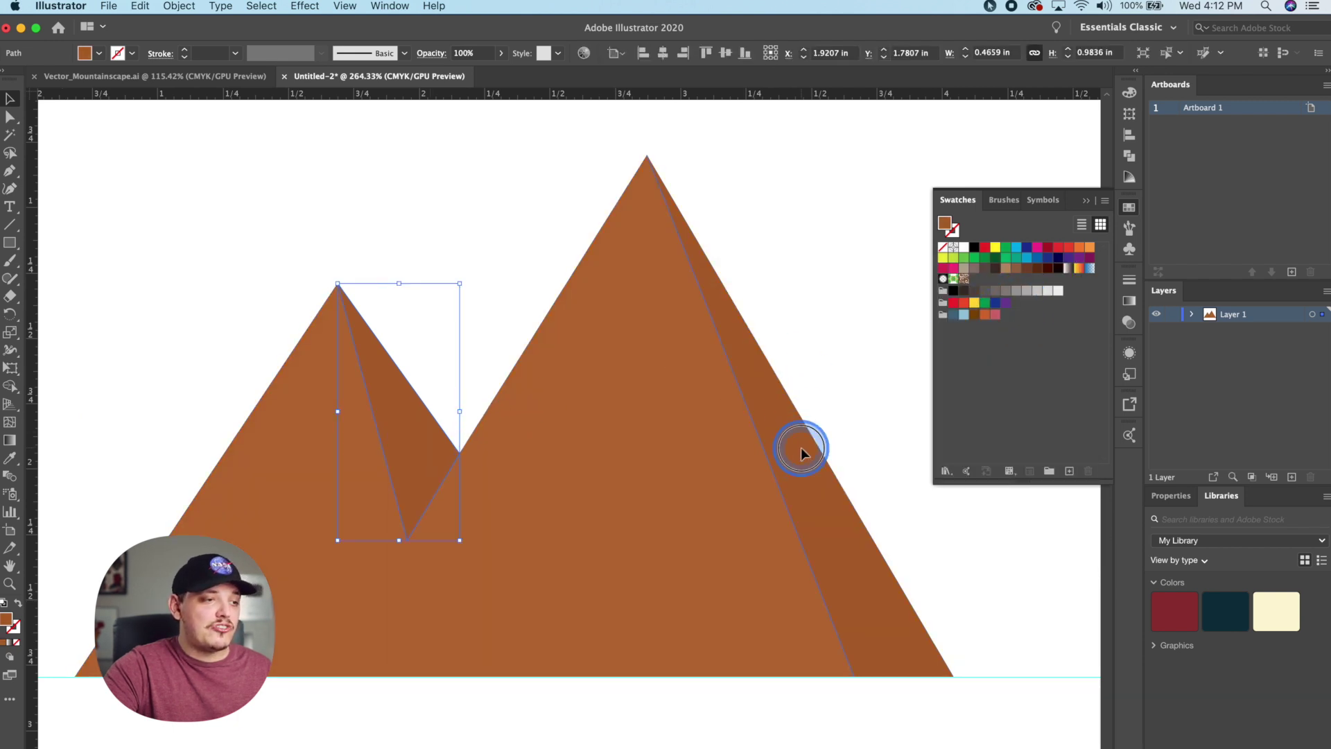
- Set the fill of both mountain facets to the lighter brown bc7a44 and deselect them
left_click(802, 454, "shift")
double_click(14, 615)
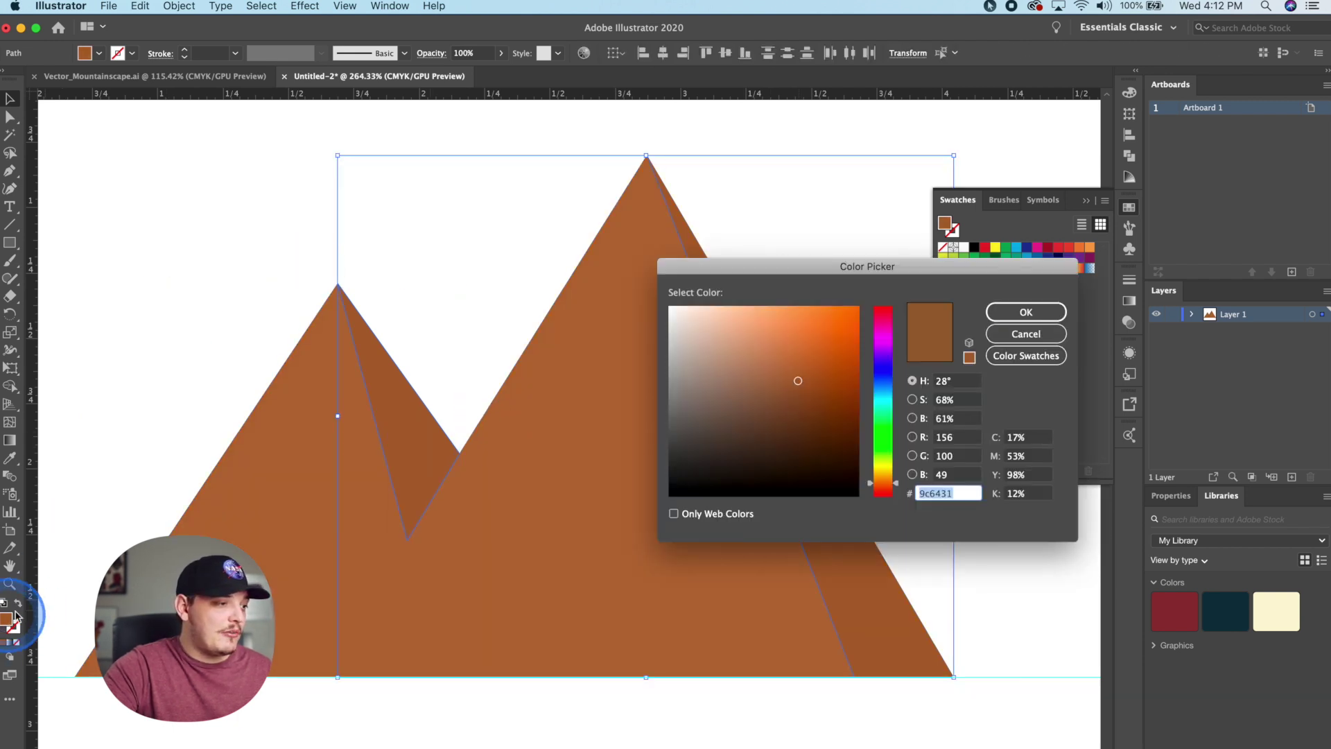
mouse_move(693, 357)
left_mouse_down()
mouse_move(730, 372)
mouse_move(791, 356)
left_mouse_up()
left_click(1019, 314)
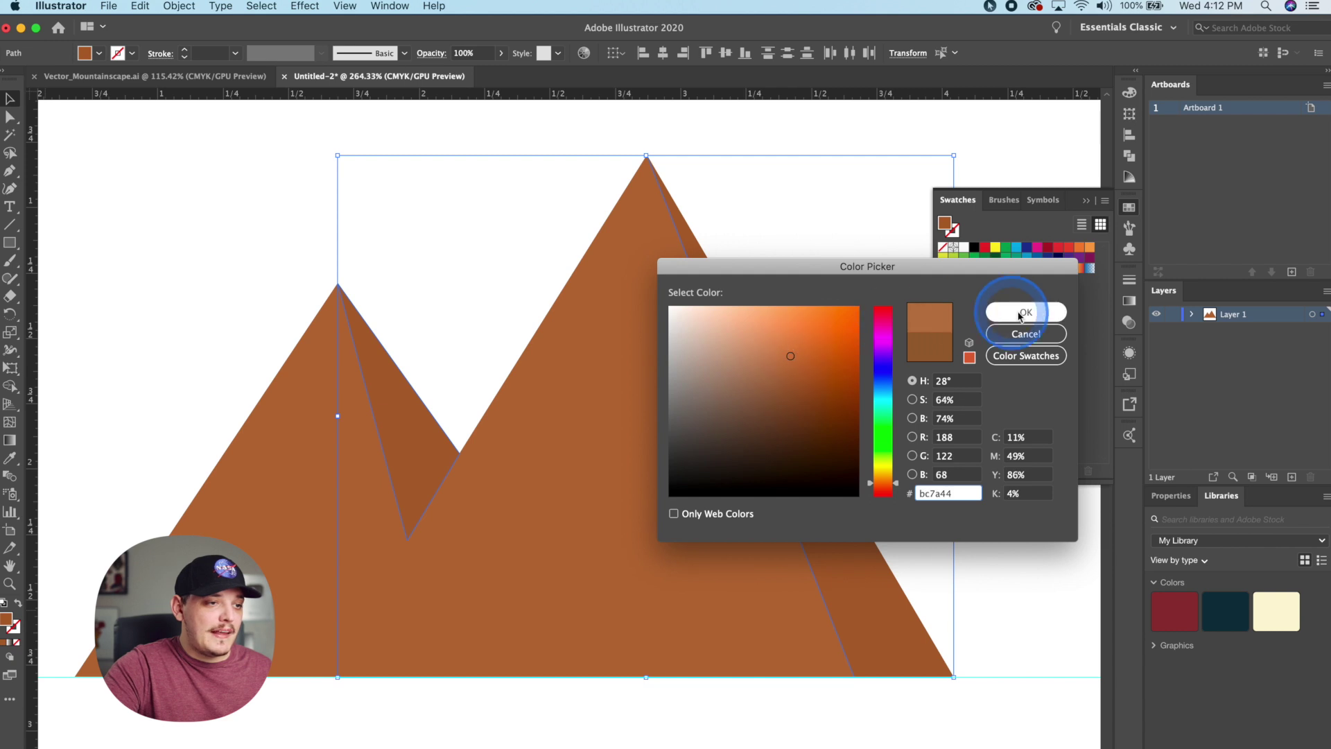
left_click(261, 199)
key("super+0")
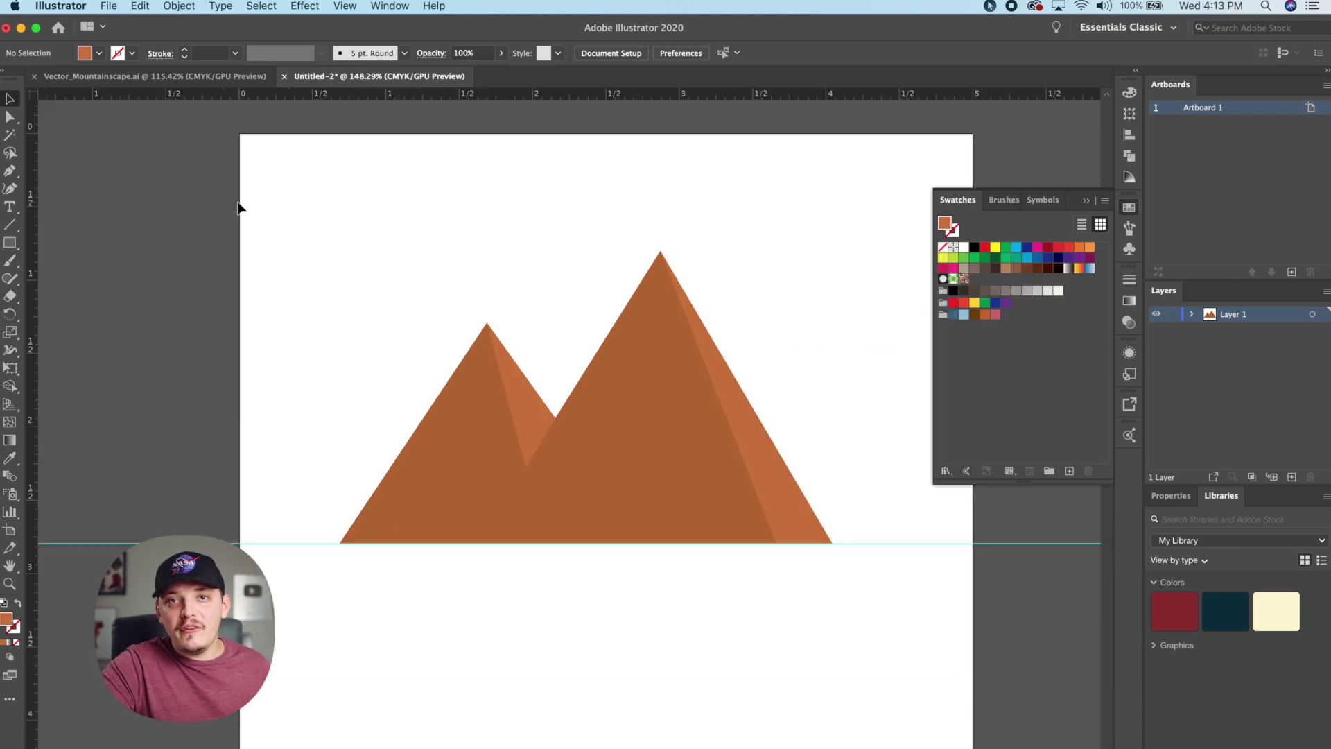
left_click(238, 184)
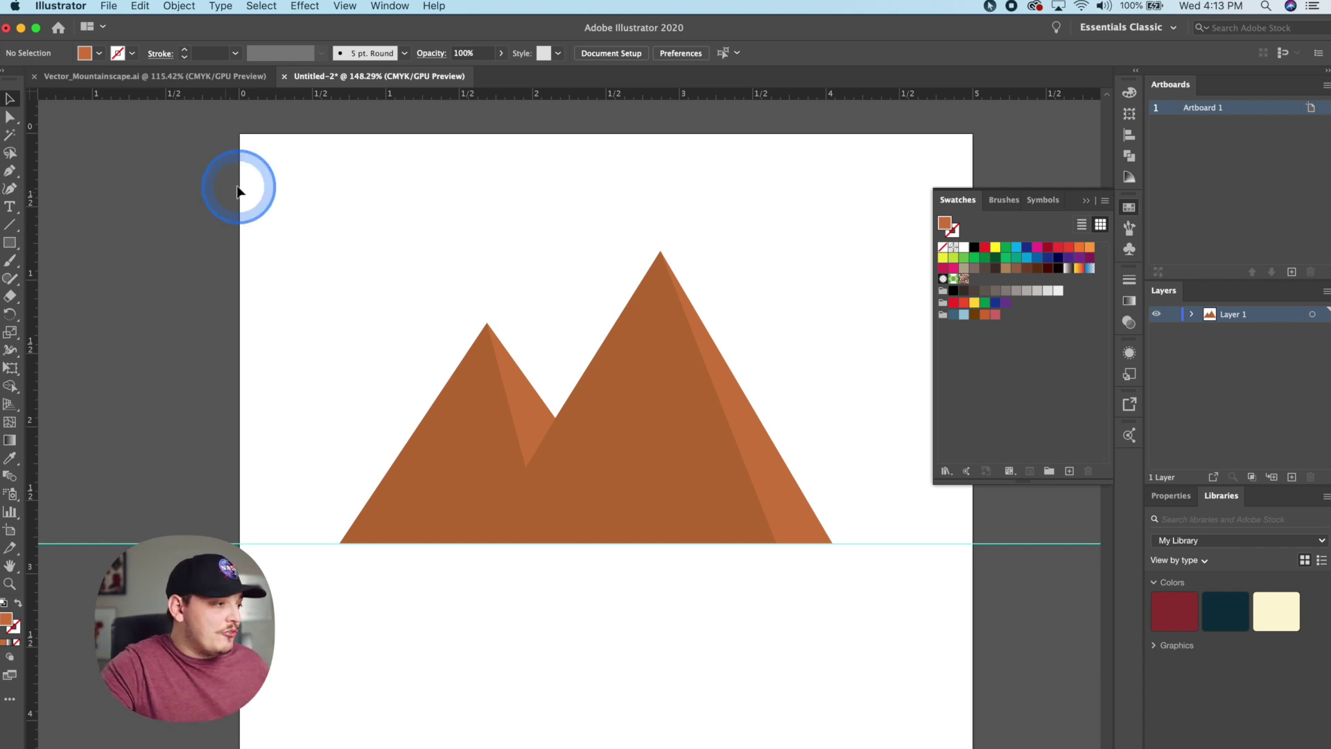
- Create a triangle above the left peak with the Star tool, using 3 points, radius 1 of 0.3472 in and radius 2 of 0.6944 in
left_click(12, 372)
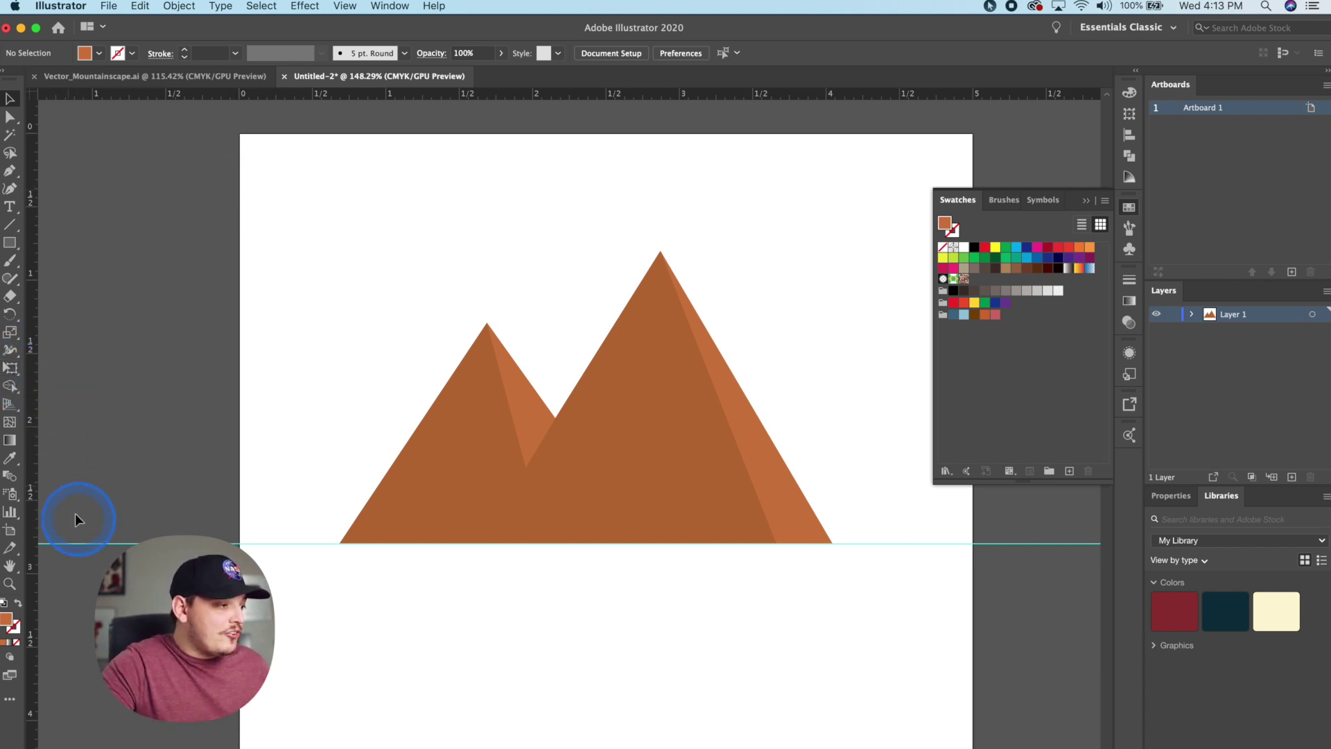
left_click(11, 242)
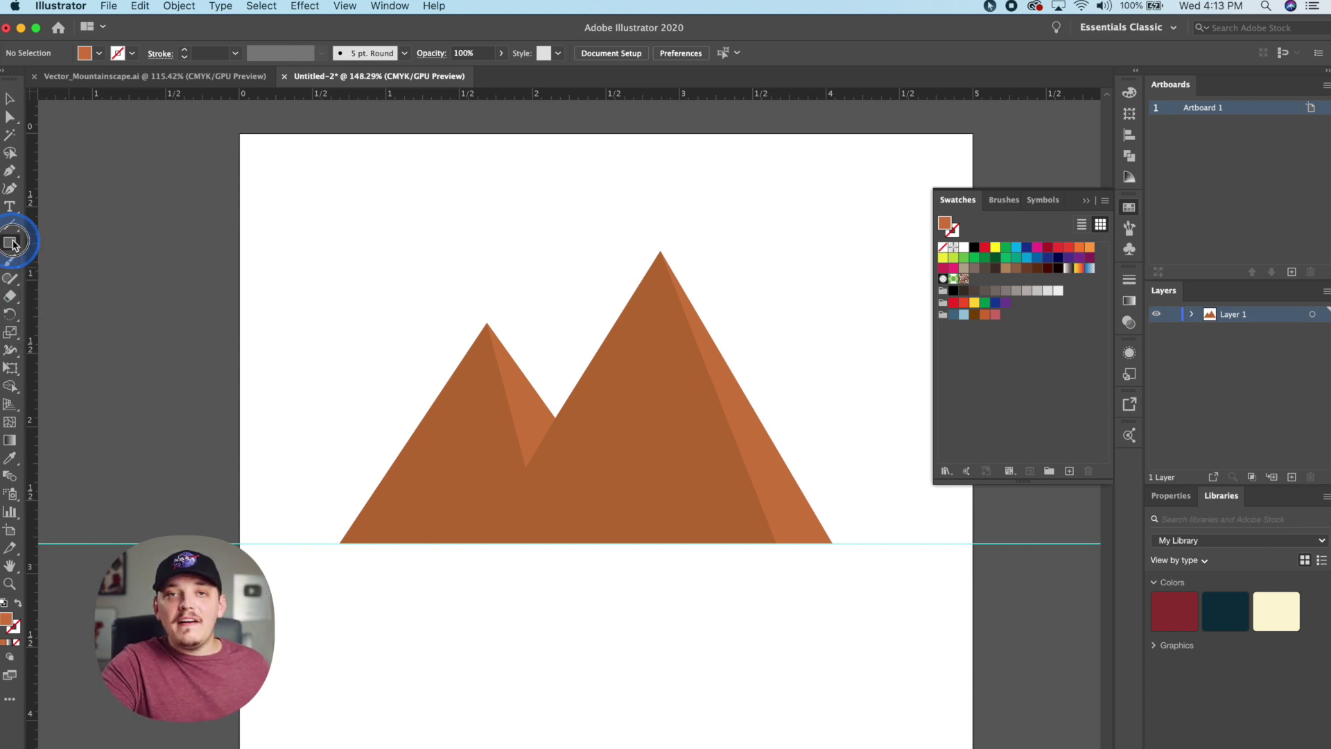
left_click_drag(11, 246, 87, 318)
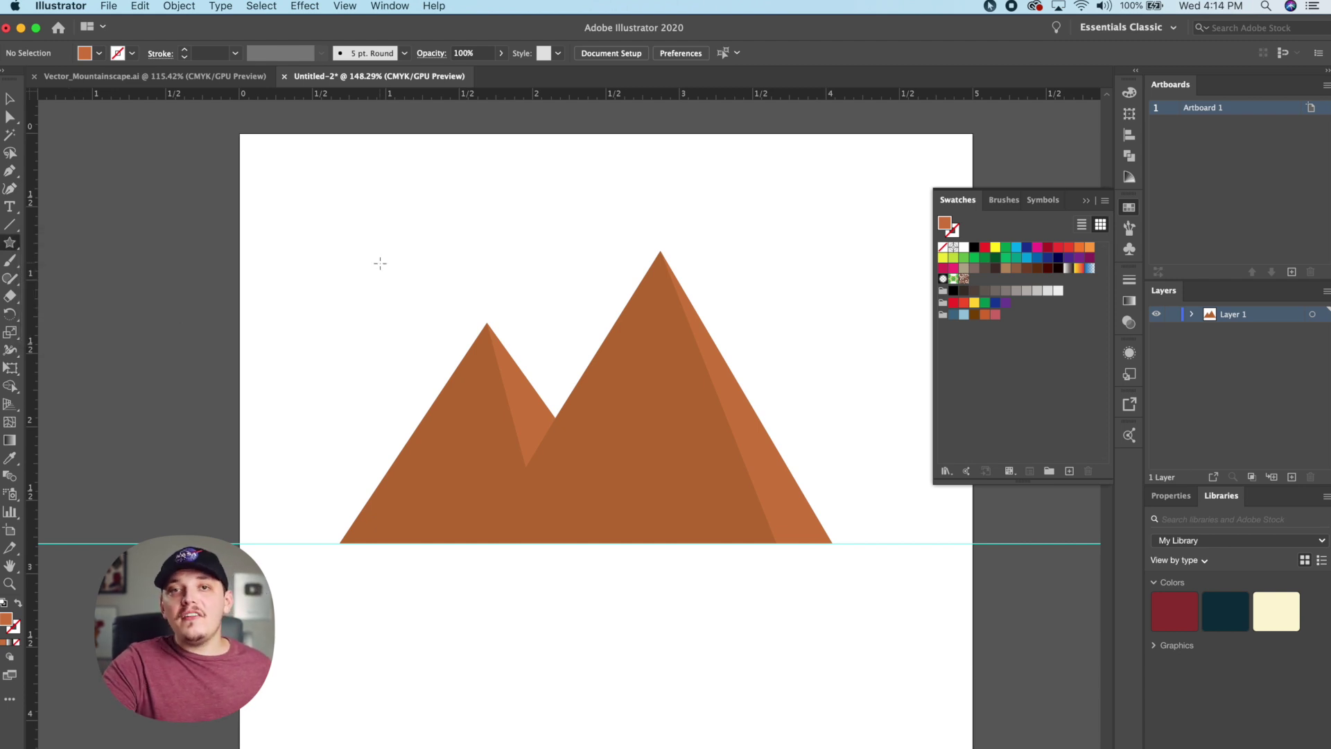
left_click(380, 263)
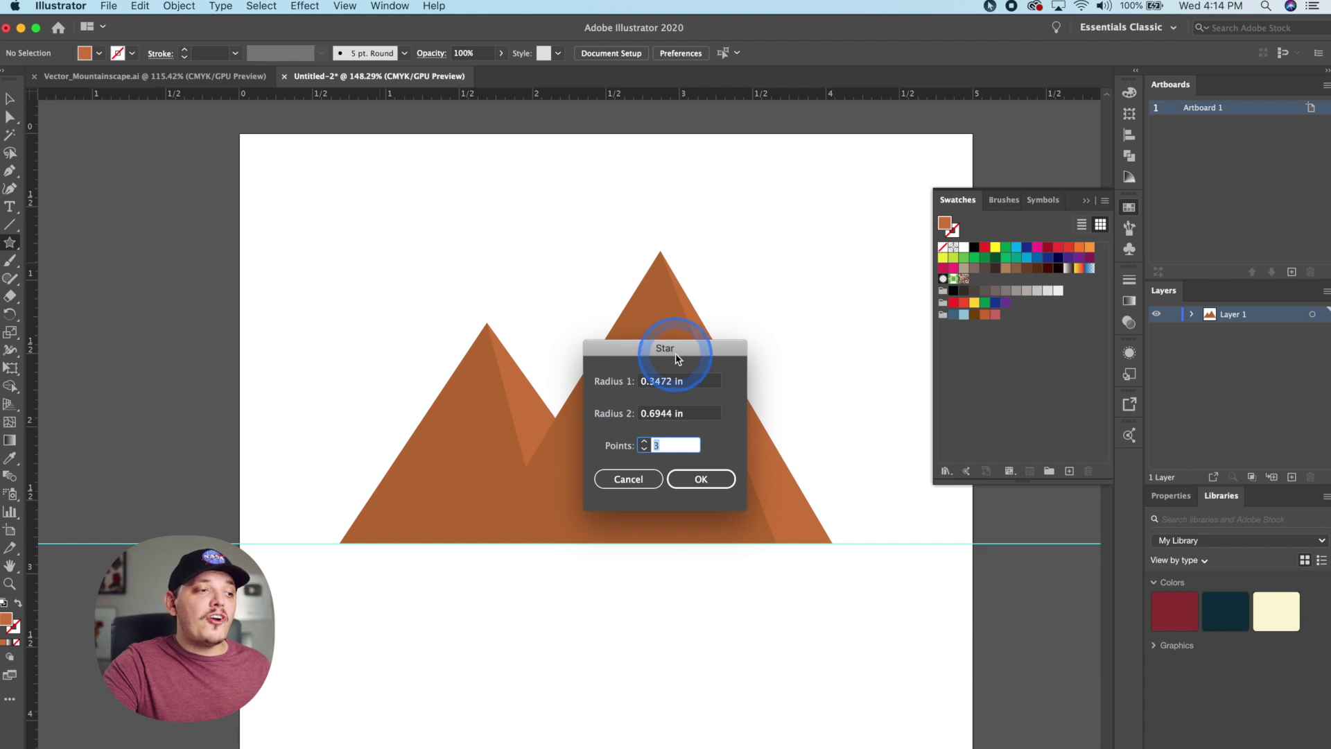
left_click_drag(678, 352, 409, 236)
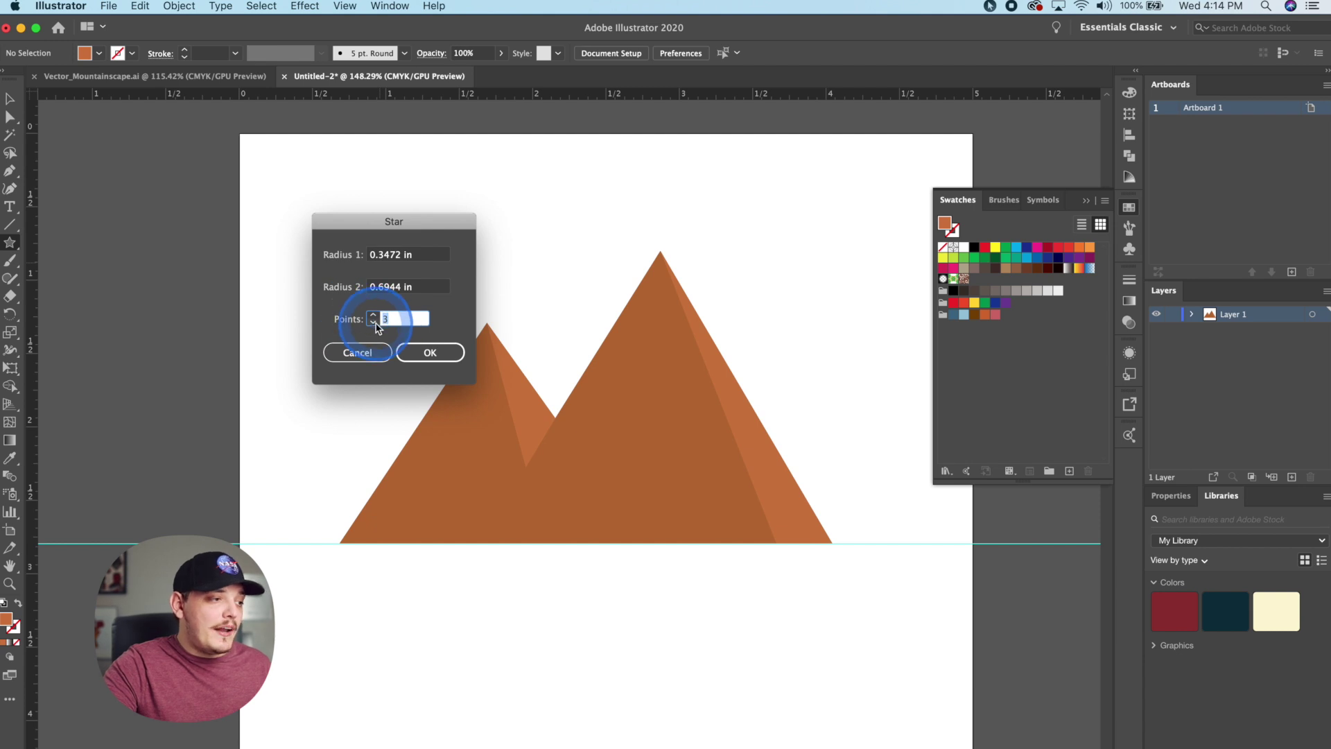
left_click(413, 348)
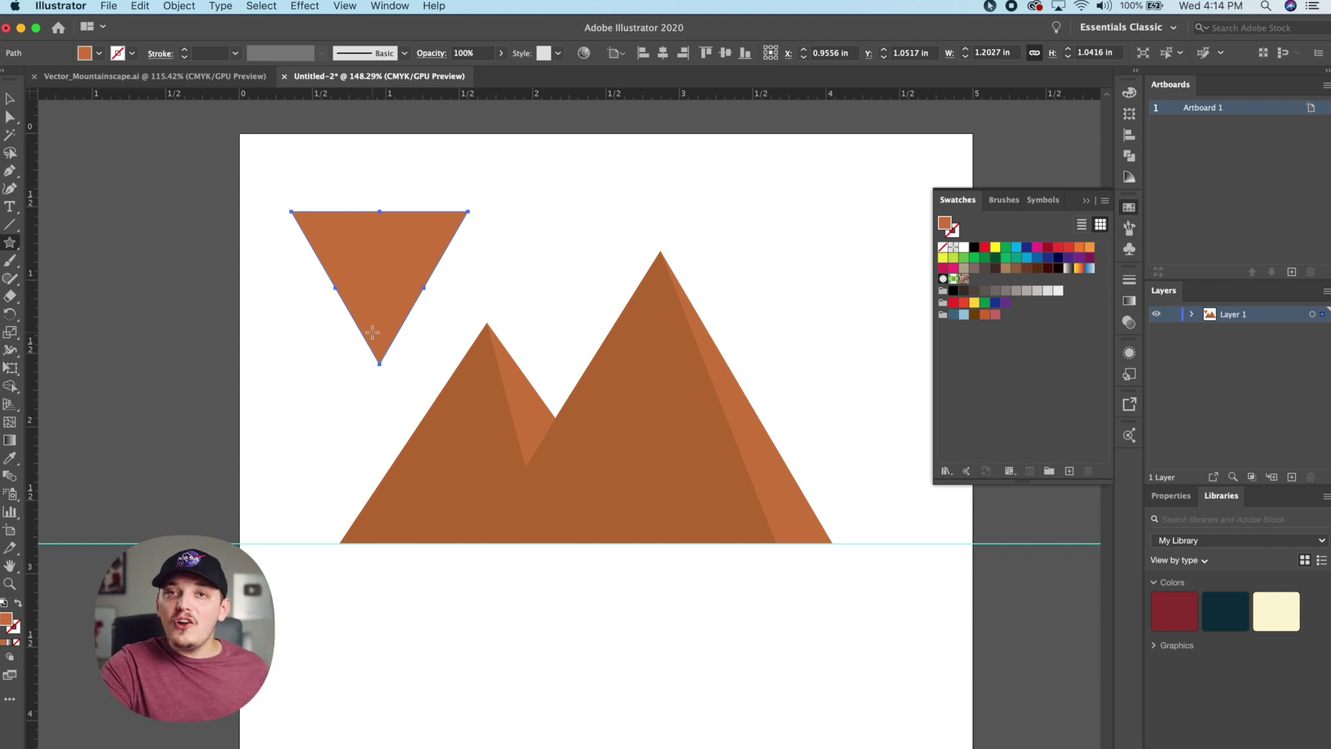
- Narrow the triangle to about 0.30 in wide and place it pointing upward below the mountain's left base
left_click_drag(581, 493, 447, 492)
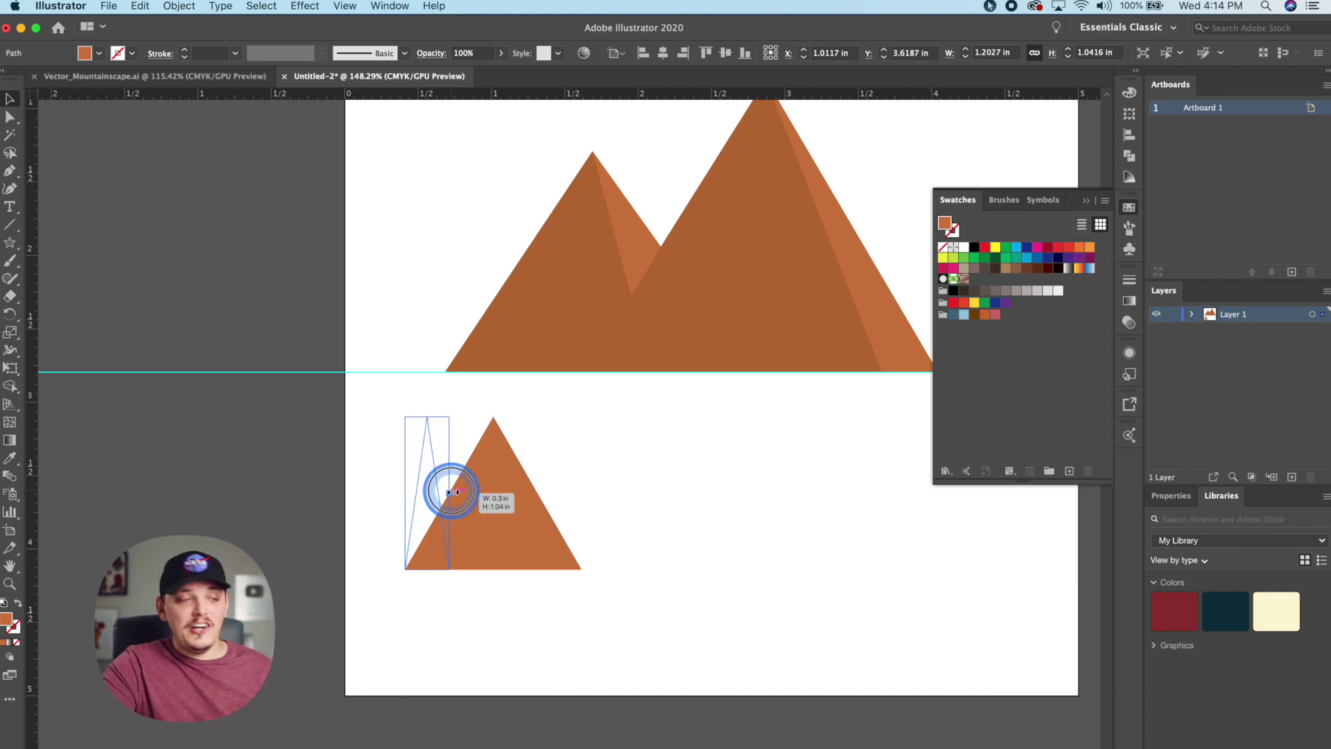
left_click(493, 493)
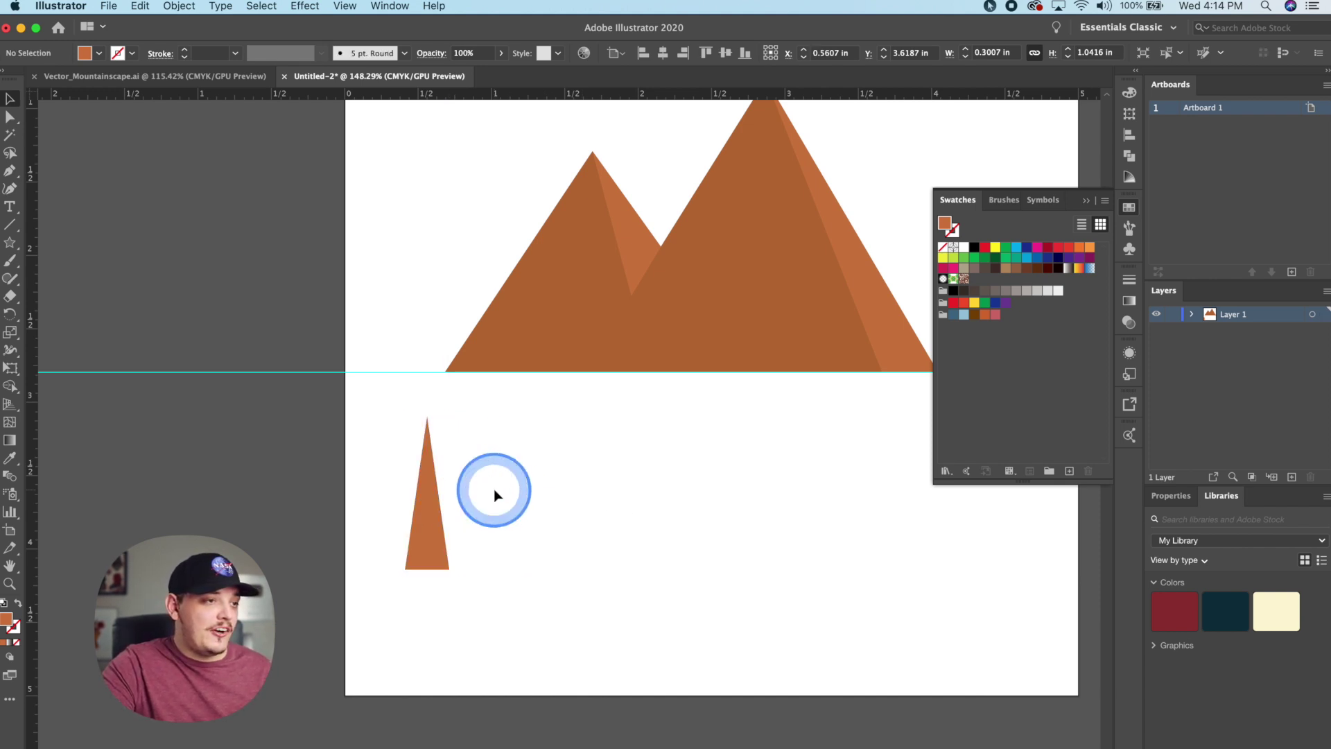
left_click(429, 464)
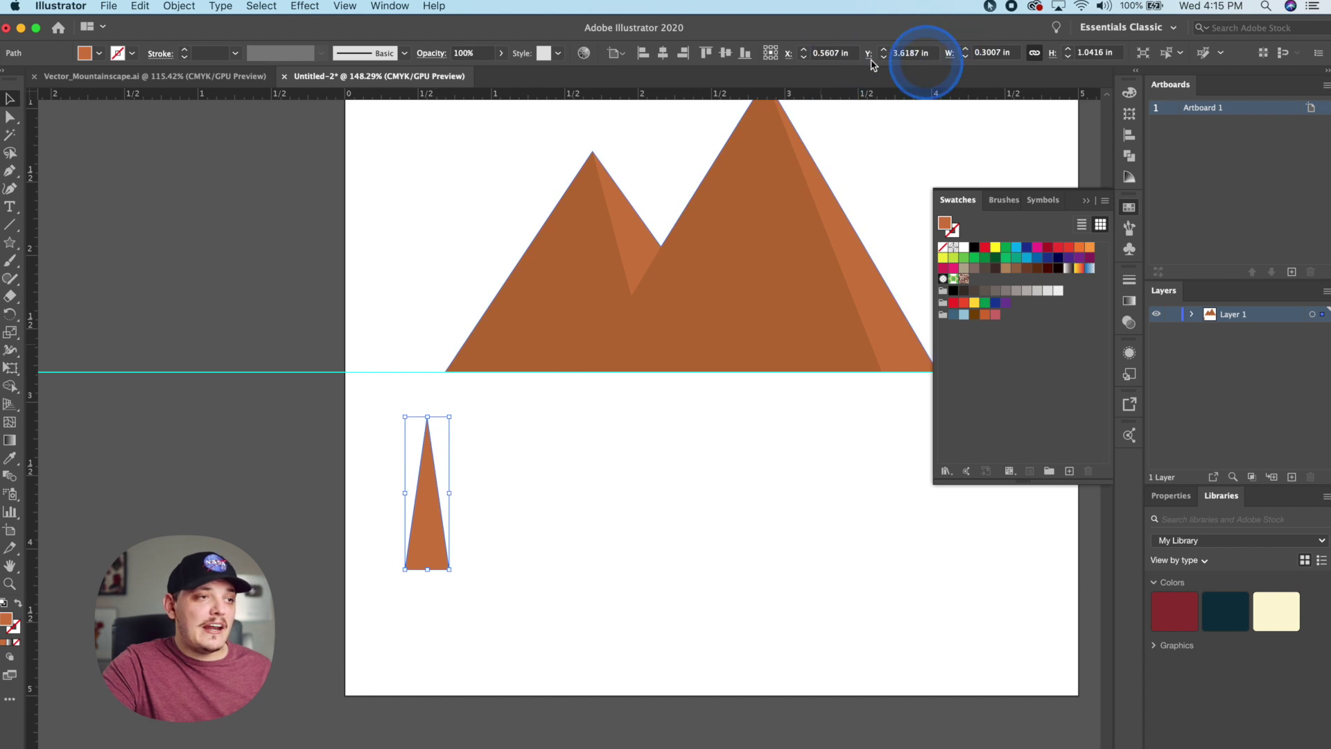
left_click(1032, 52)
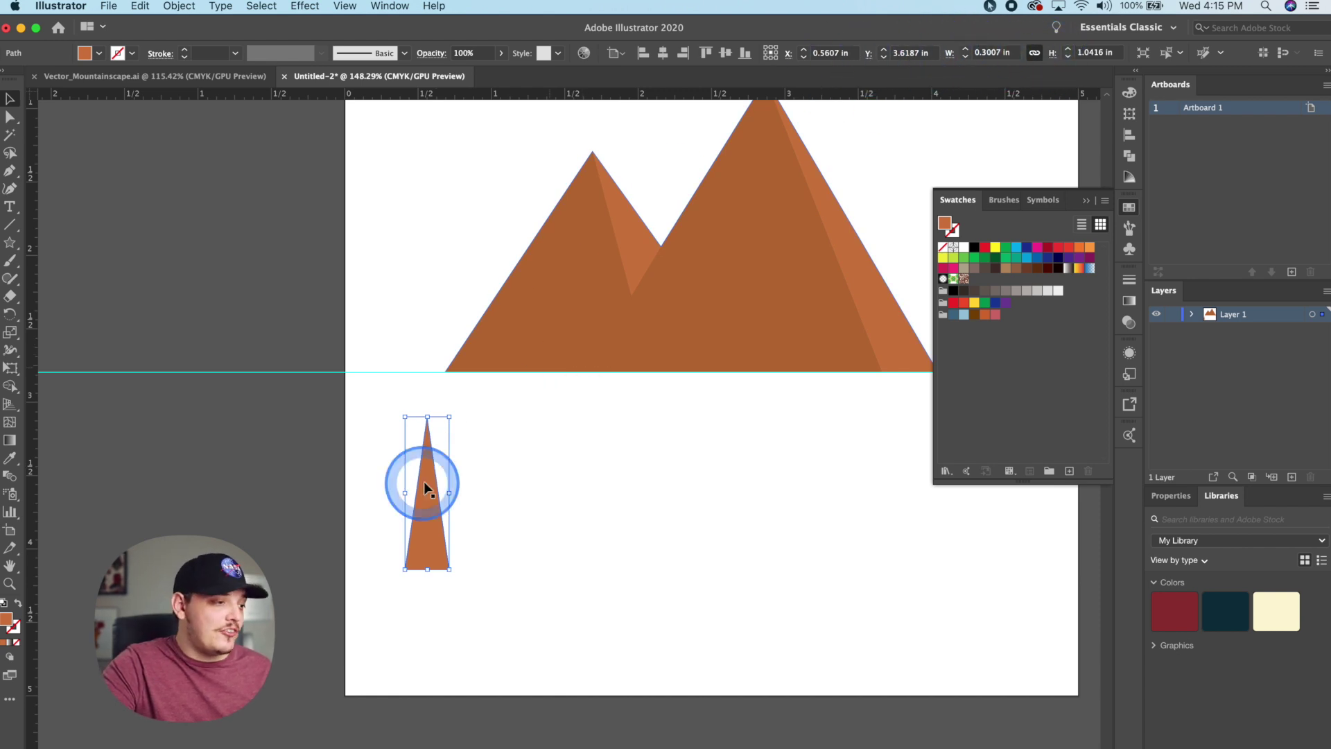
left_click_drag(491, 476, 527, 475)
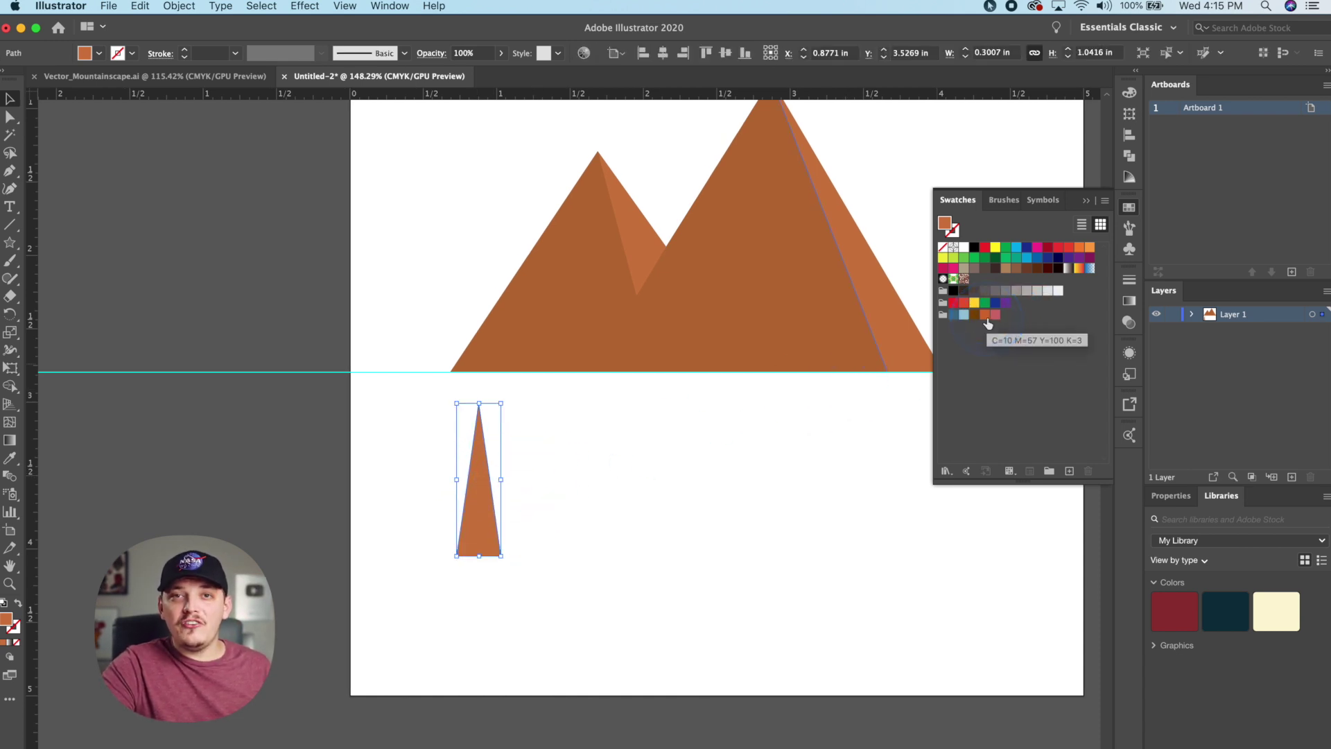
- Change the narrow triangle's fill from brown to a teal green for a tree
double_click(11, 619)
left_click_drag(882, 424, 884, 403)
left_click_drag(808, 381, 776, 377)
left_click(1026, 312)
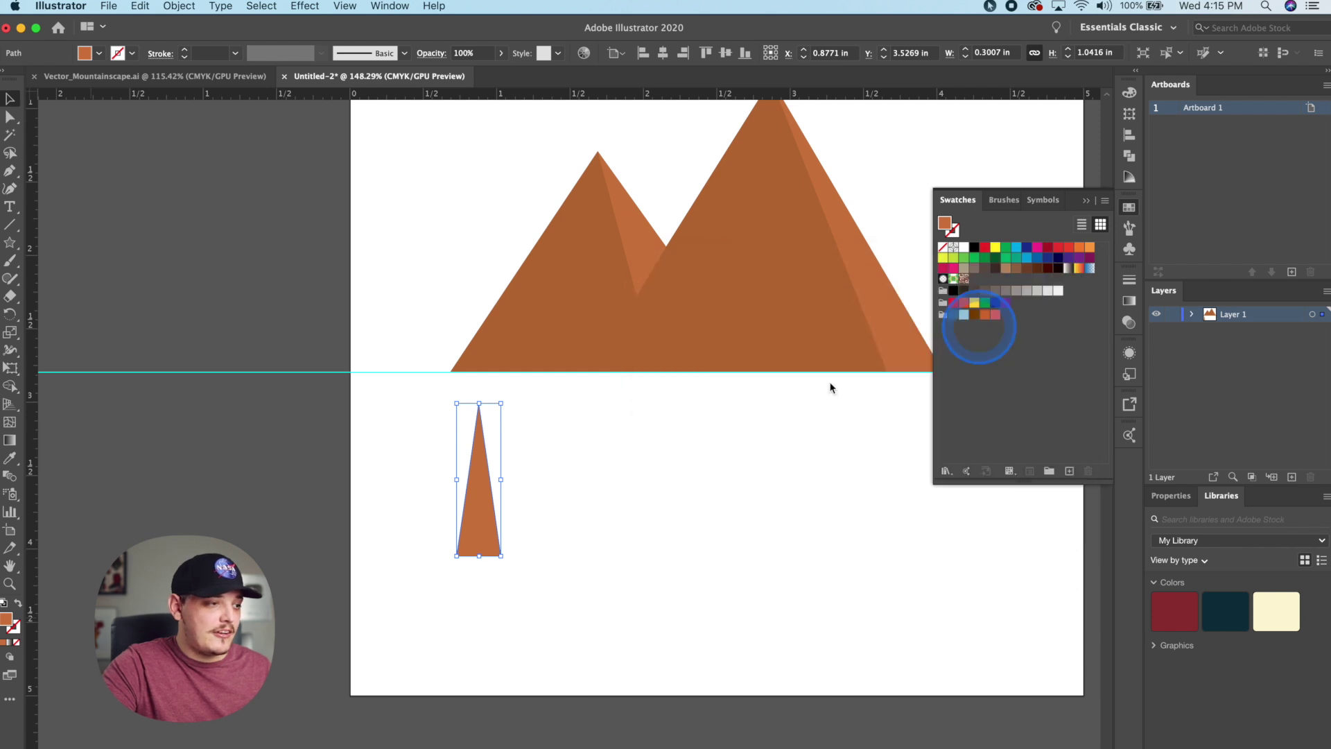
left_click(612, 498)
left_click(479, 492)
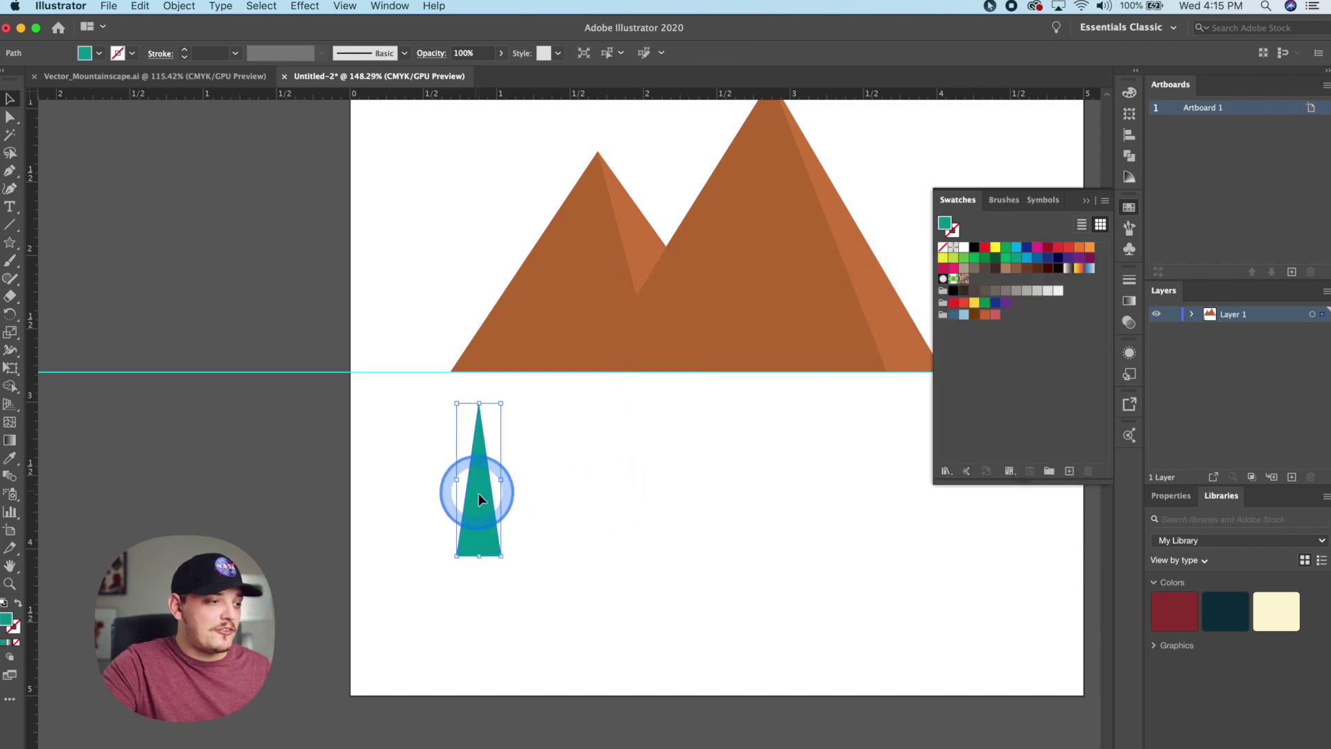
- Lighten the tree's teal fill slightly and deselect it
double_click(7, 621)
mouse_move(742, 381)
left_mouse_down()
mouse_move(778, 363)
mouse_move(748, 370)
left_mouse_up()
left_click(997, 314)
left_click(645, 497)
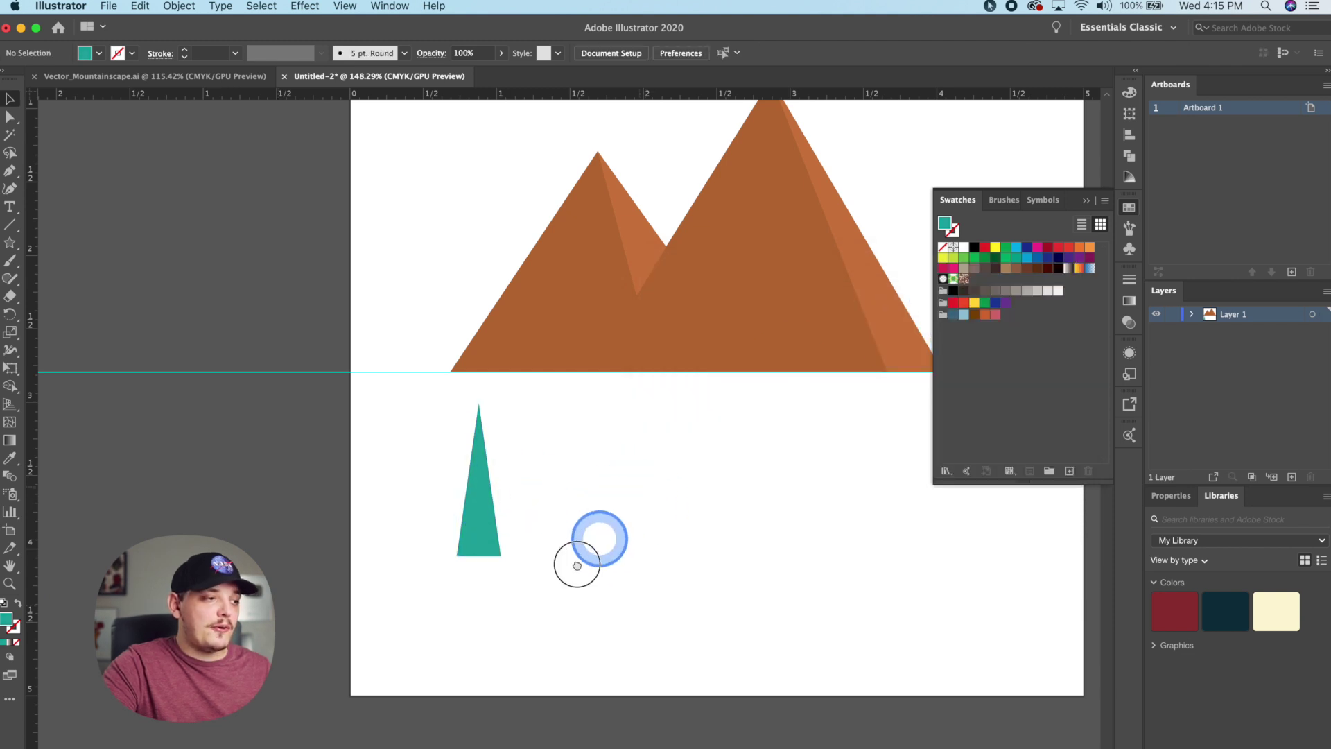
- Stand the tree on the base guide at the mountain's left foot and narrow it to about 0.23 in wide
left_click_drag(635, 481, 560, 576)
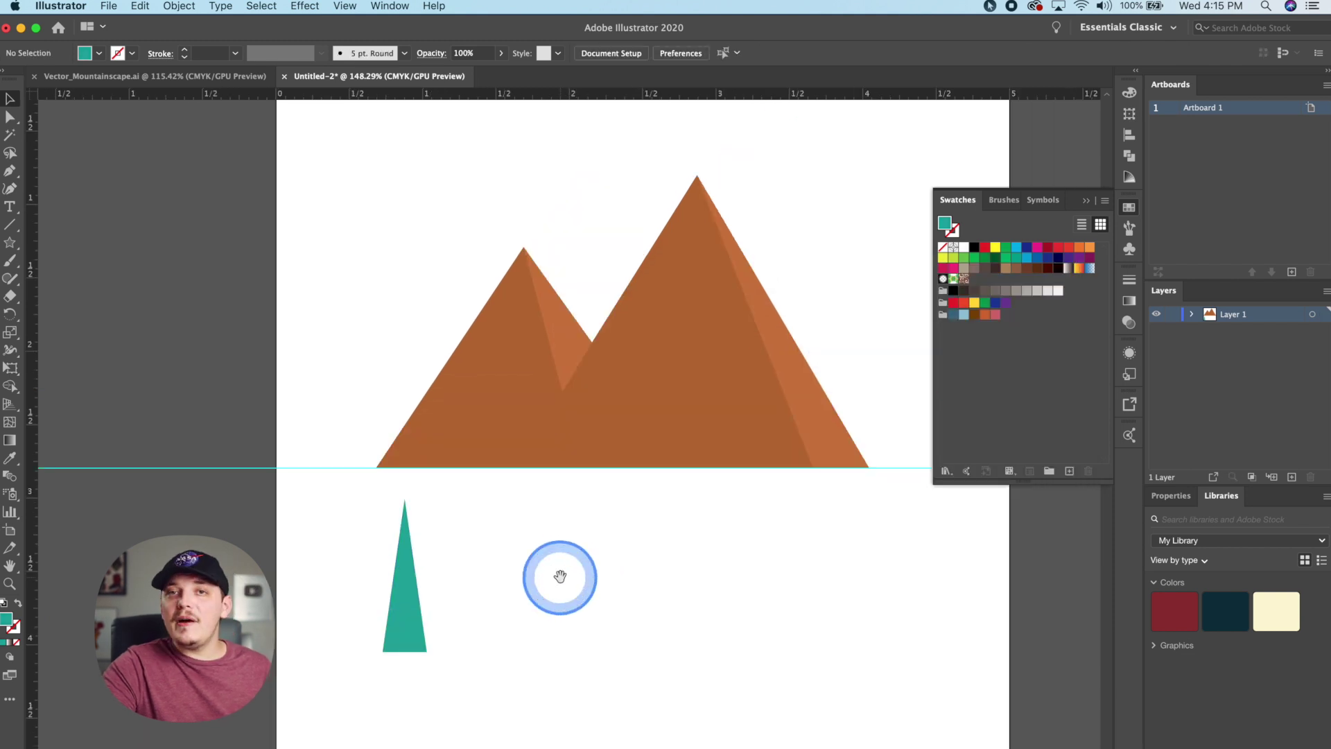
left_click(400, 611)
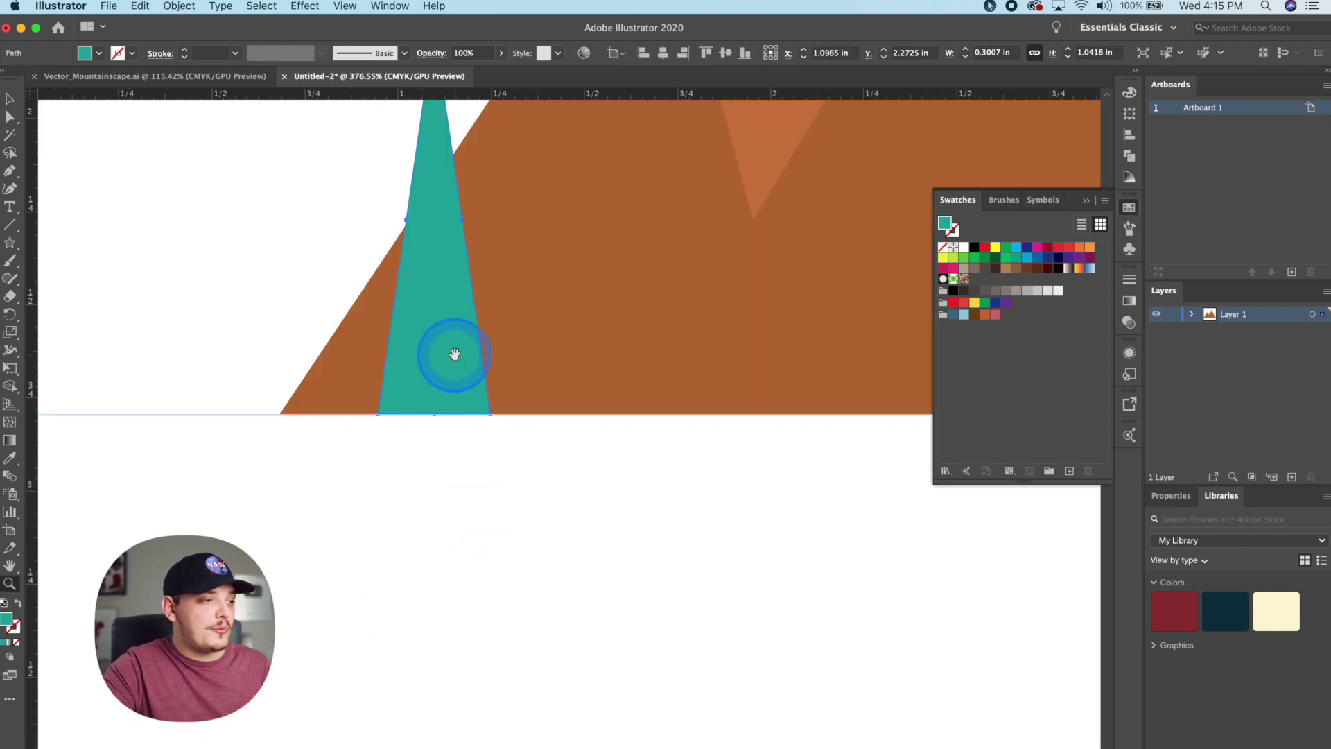
left_click_drag(455, 355, 465, 465)
left_click(467, 380)
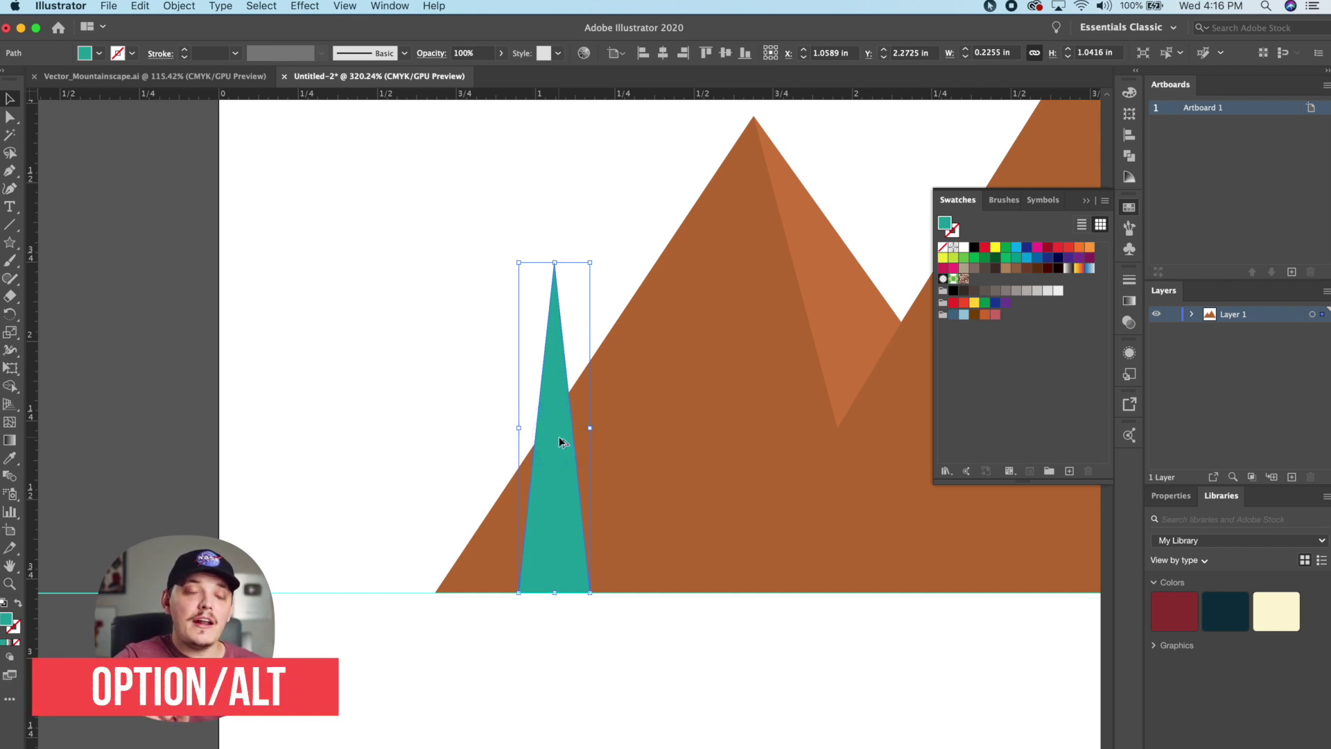
- Duplicate the tree so the copy overlaps its right side, and shorten the copy while keeping it on the guide
left_click_drag(555, 440, 610, 439)
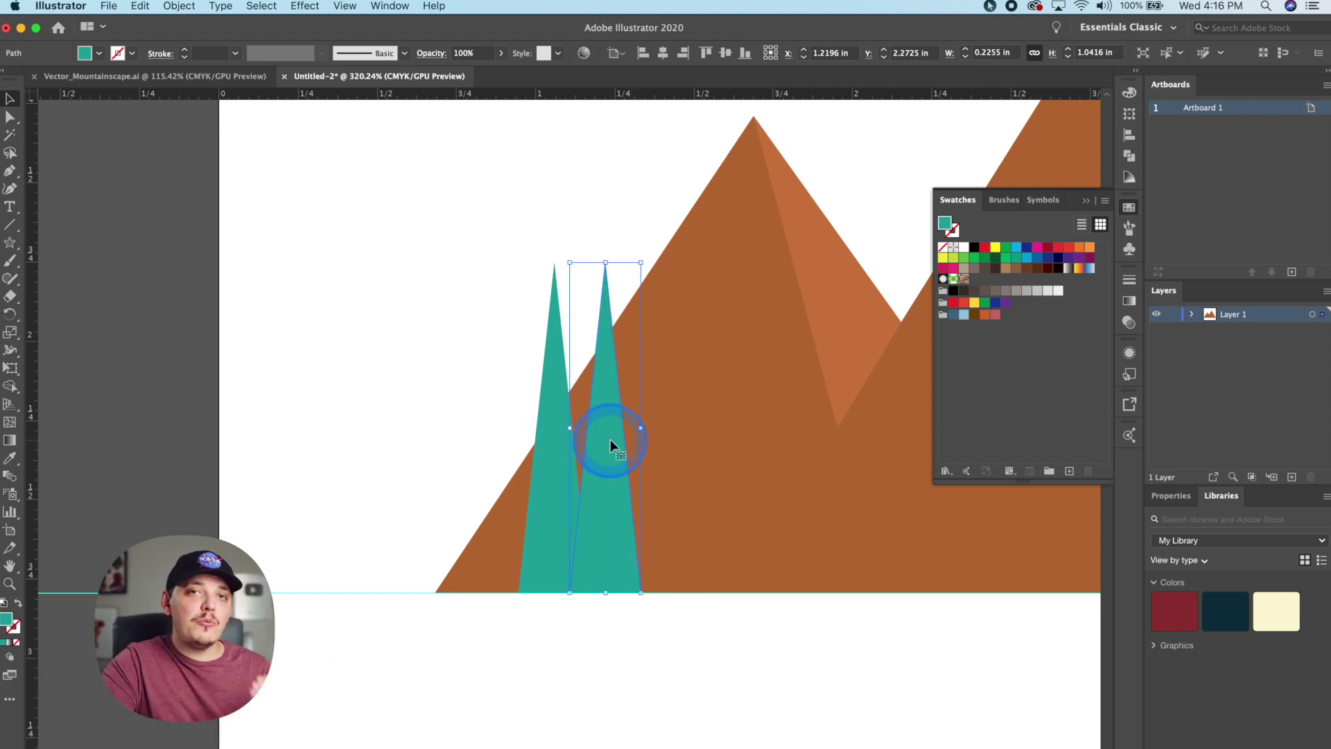
left_click_drag(606, 263, 625, 398)
left_click(599, 242)
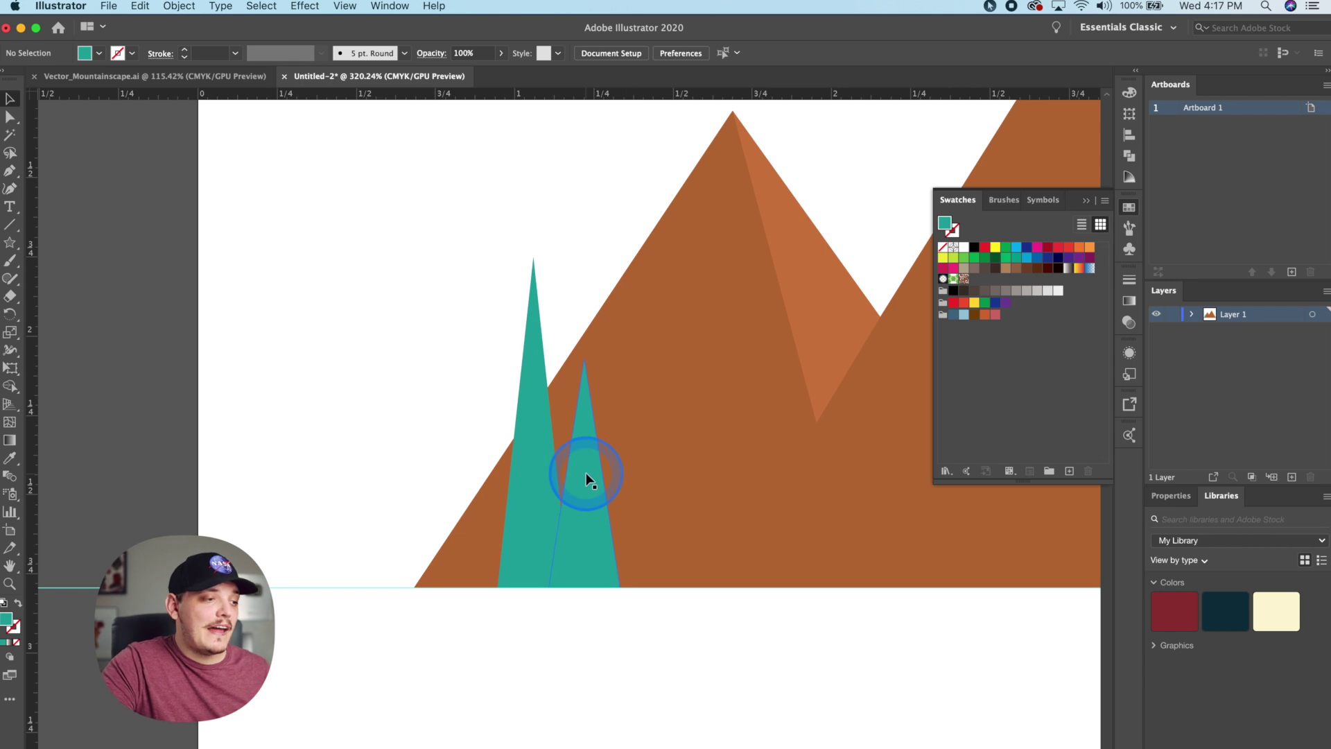
- Duplicate the short tree to the left of the tall one and make the copy slightly taller
left_click_drag(575, 476, 471, 476)
left_click_drag(479, 360, 480, 340)
left_click(493, 304)
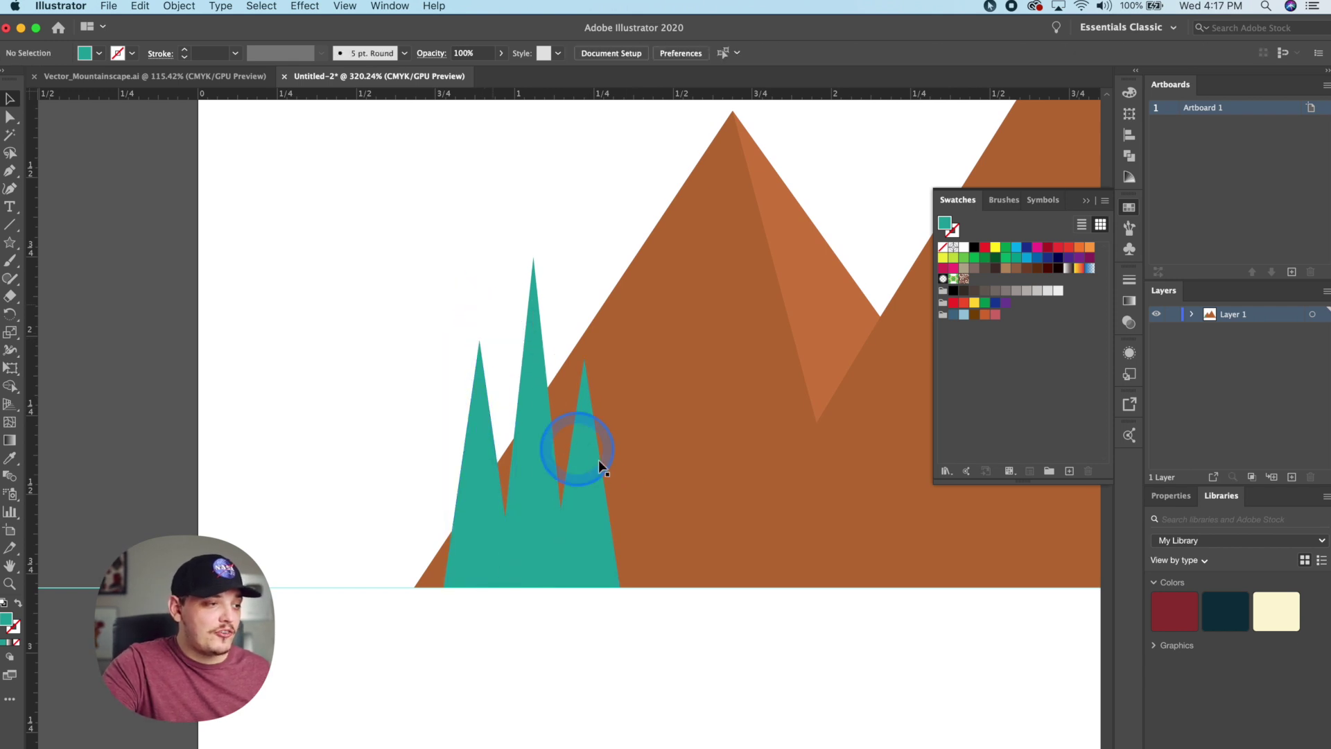
- Copy trees along the base into a central pair and a right-hand cluster, with an extra overlapping copy of the cluster's tall tree
left_click(589, 471)
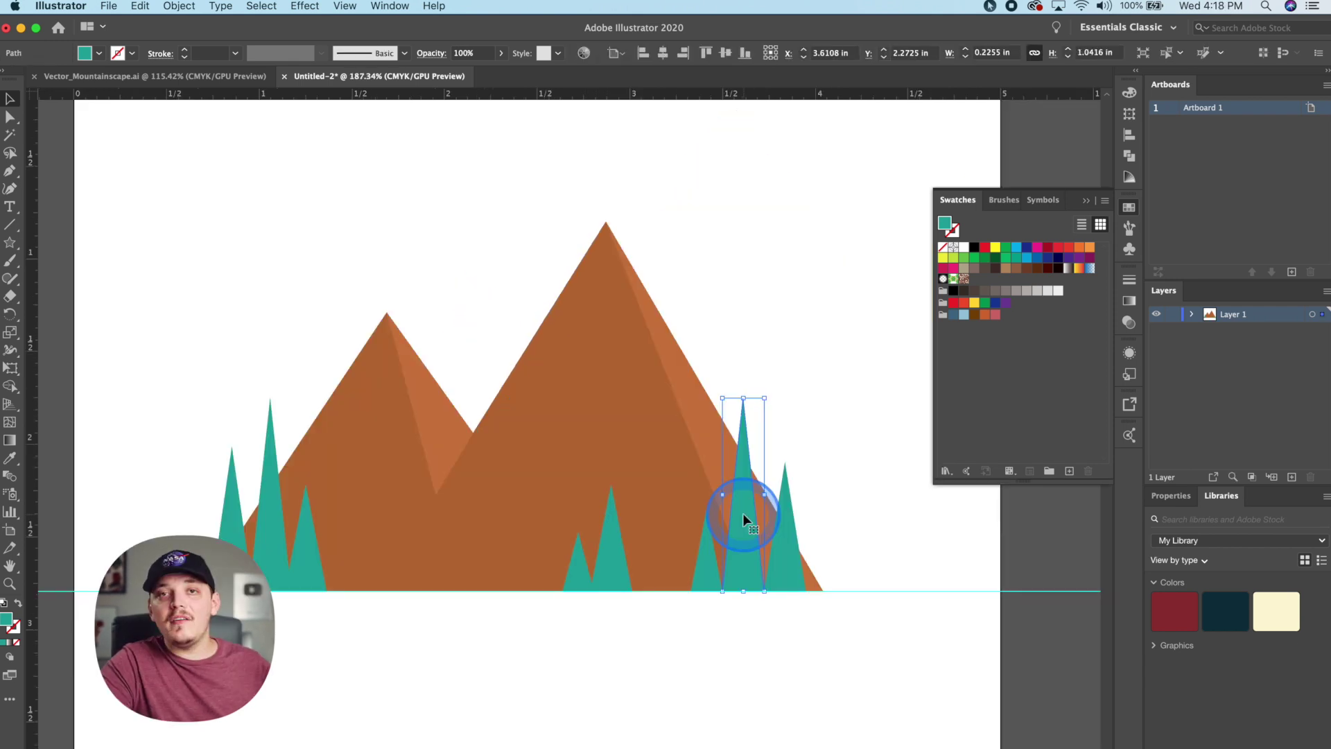
left_click_drag(742, 513, 769, 509)
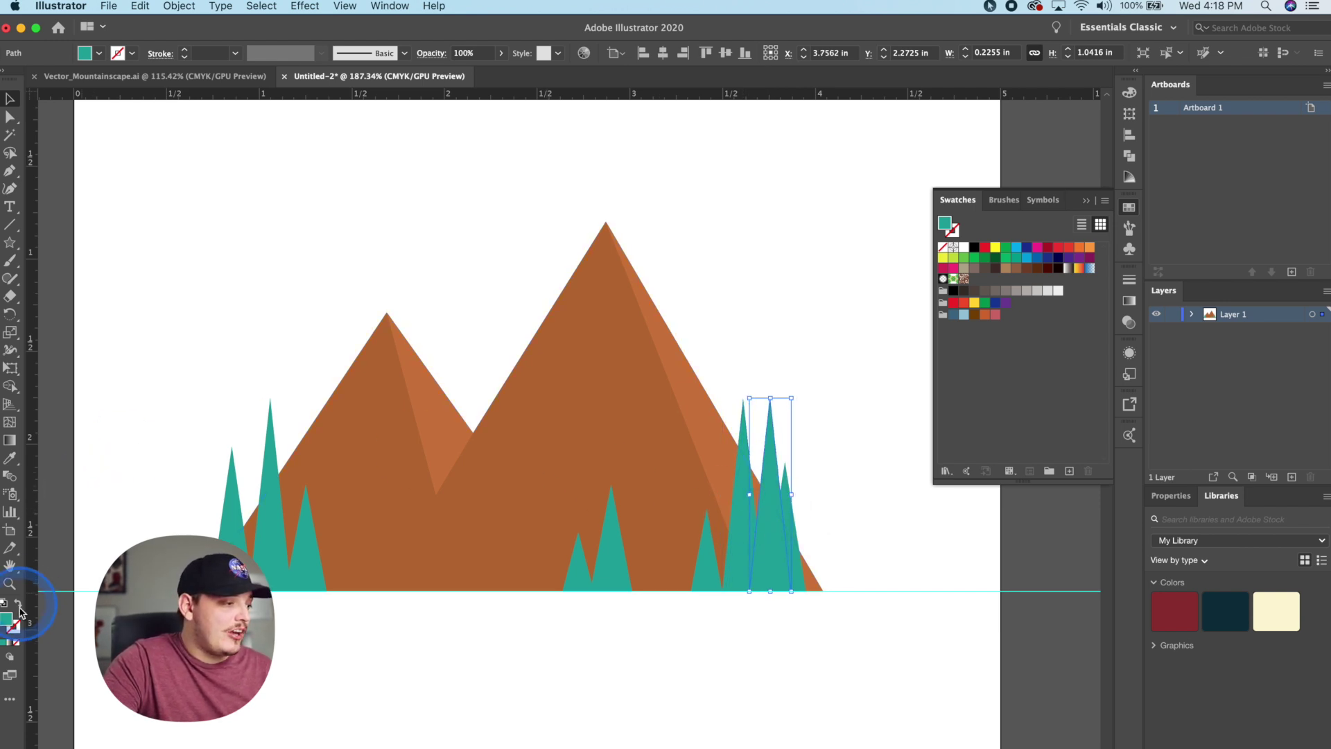
- Darken the fill of the overlapping tall tree in the right-hand cluster to a deep teal
double_click(6, 621)
left_click_drag(742, 367, 760, 418)
key("Return")
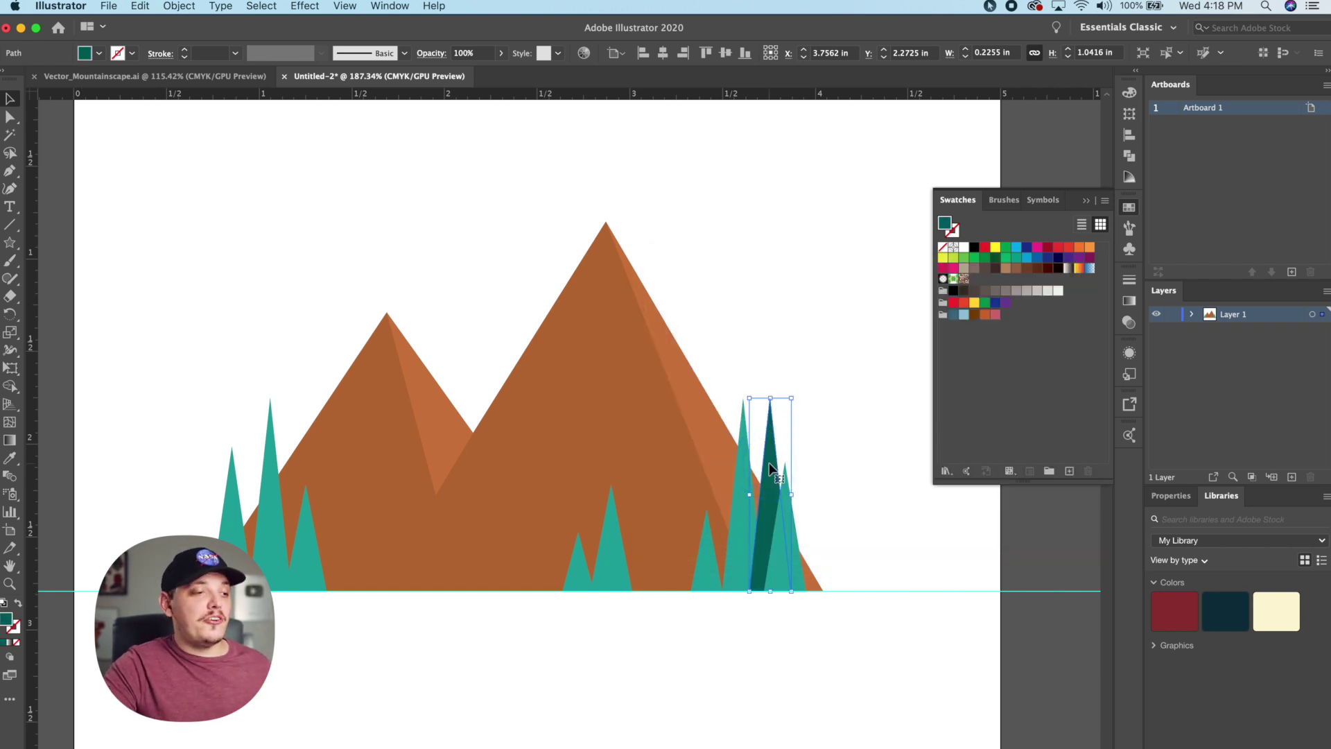
- Send the dark teal tree to the back, behind the mountain and the lighter trees, and deselect it
left_click(179, 6)
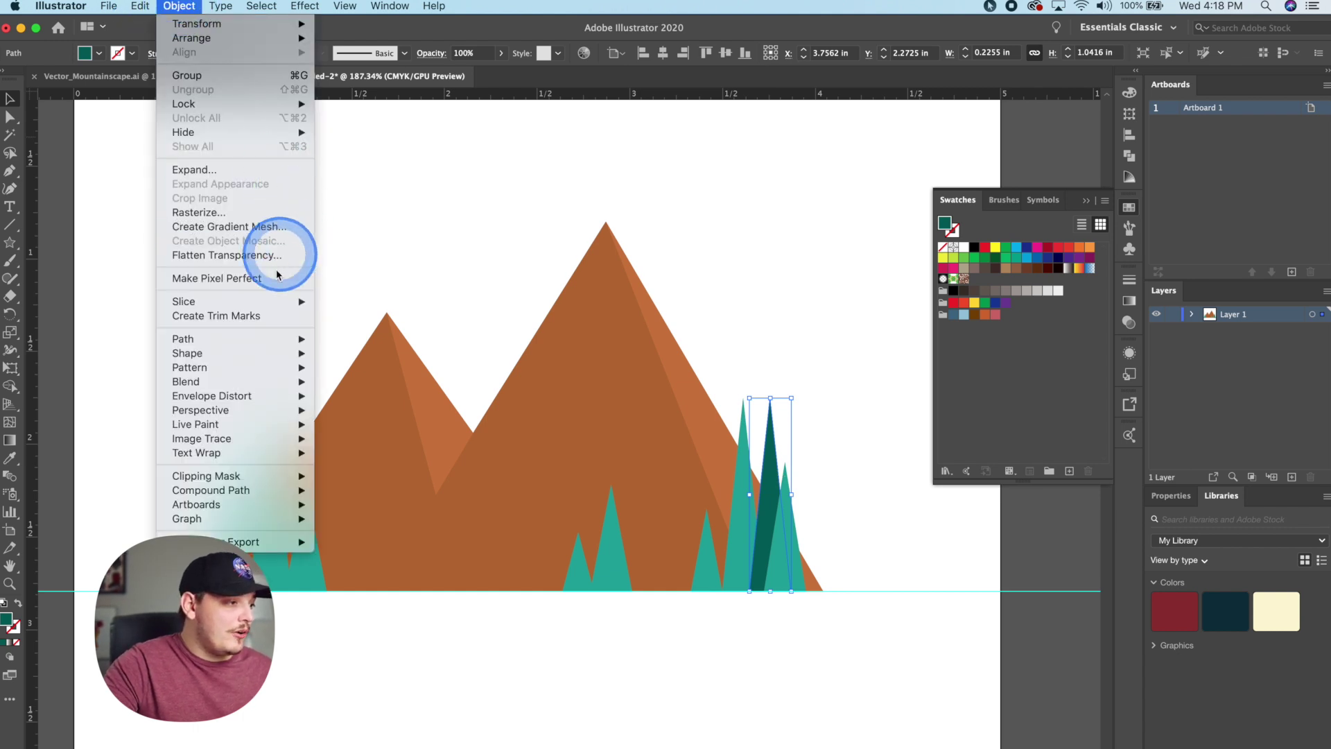
mouse_move(208, 38)
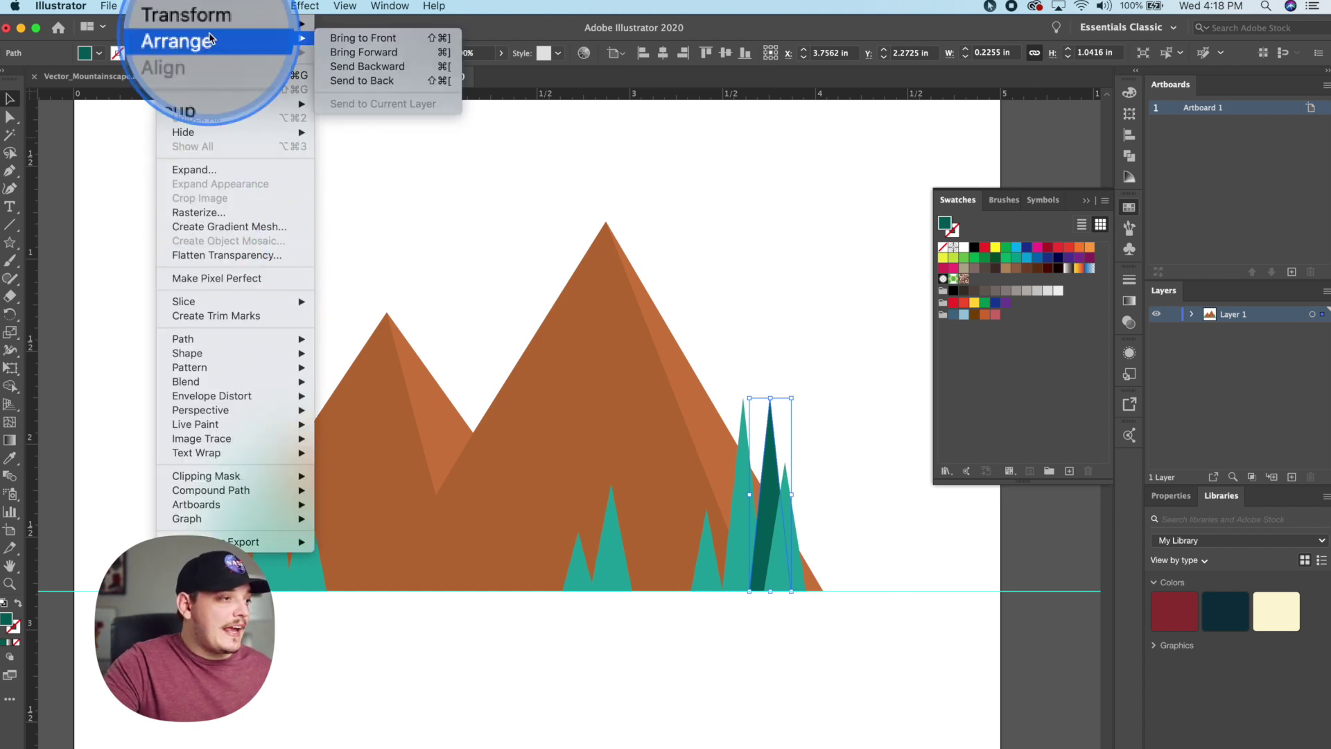
left_click(372, 82)
left_click(767, 221)
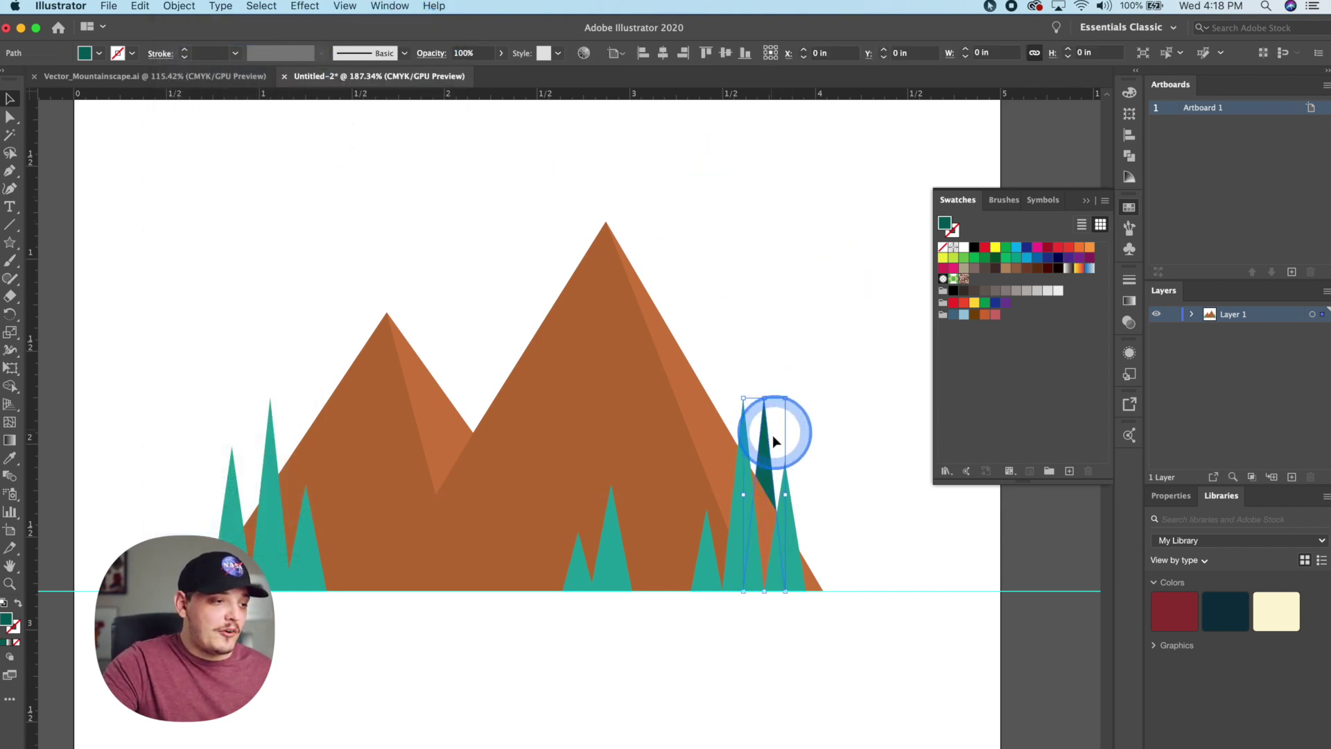
- Copy the dark teal tree from the right-hand cluster to behind the left-hand tree cluster
left_click_drag(771, 438, 252, 444)
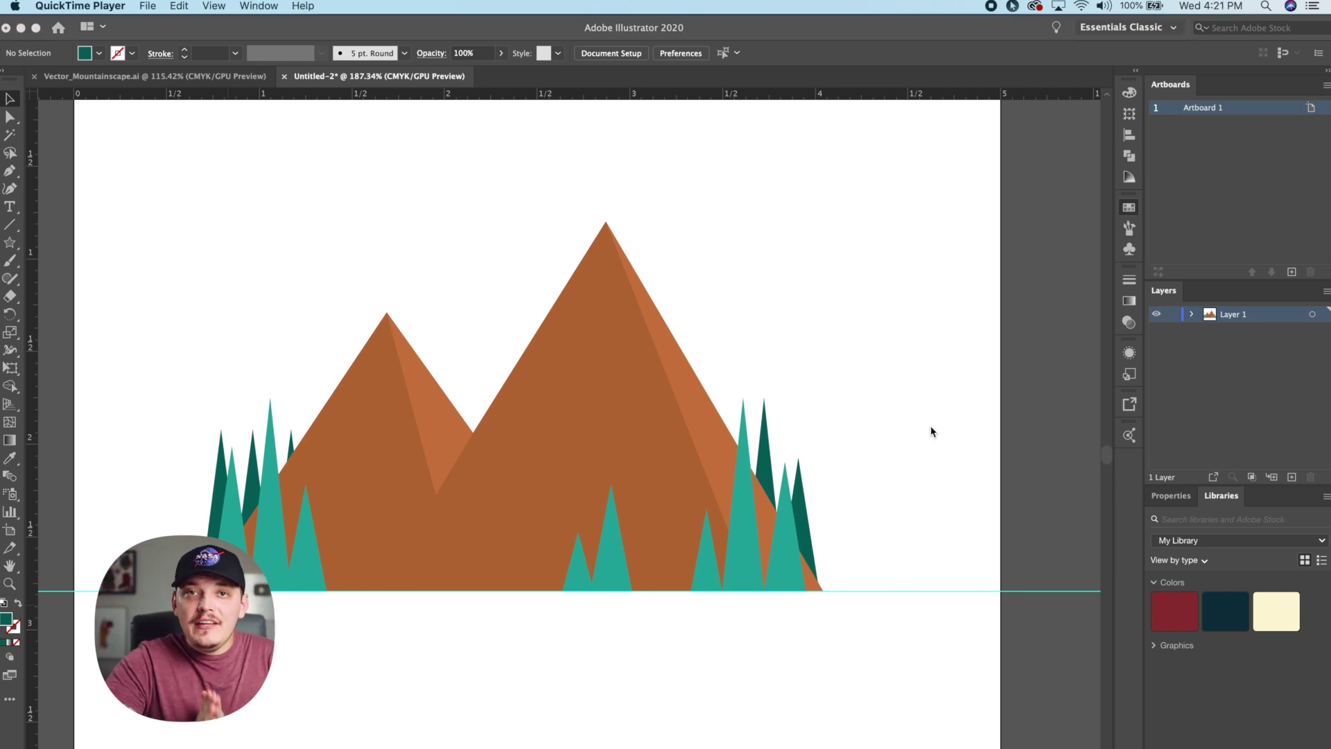
- Draw a sun circle about 0.96 in wide between the two peaks, behind the mountains, and fill it with the muted red swatch
left_click(8, 244)
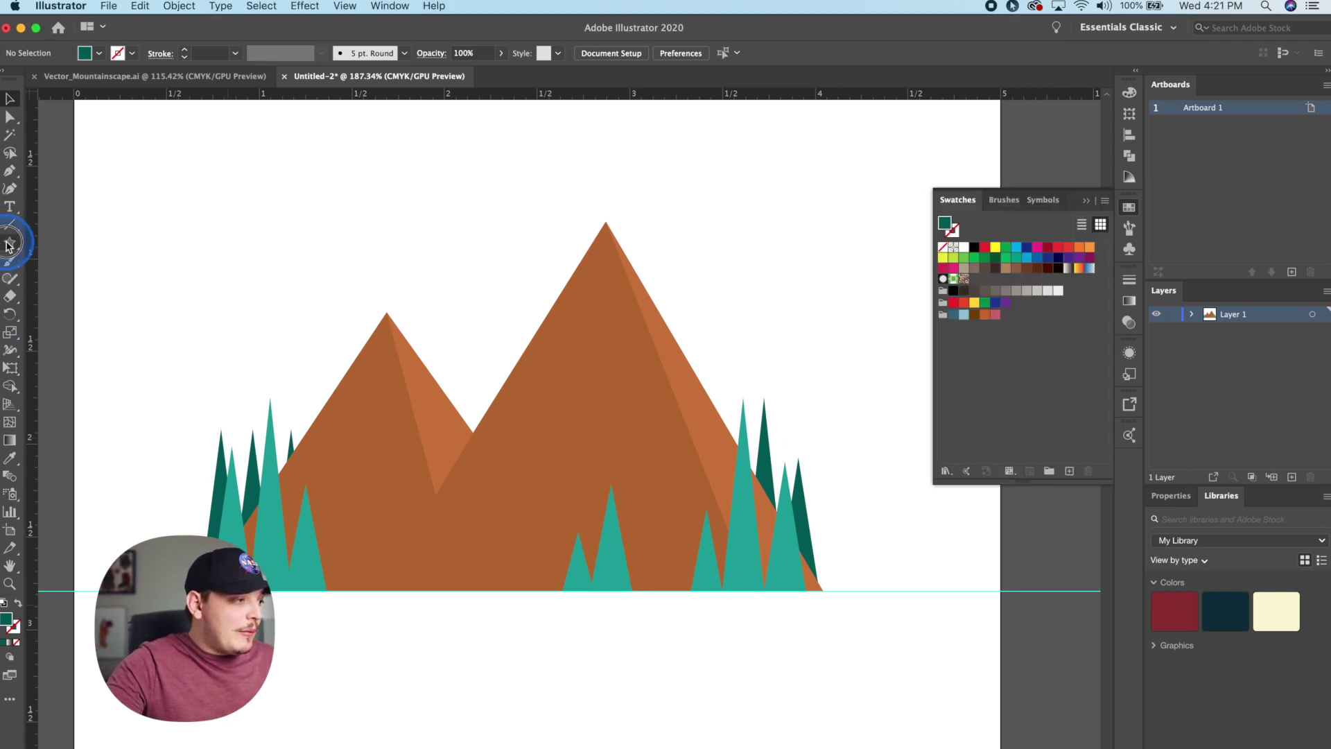
left_click_drag(9, 244, 101, 283)
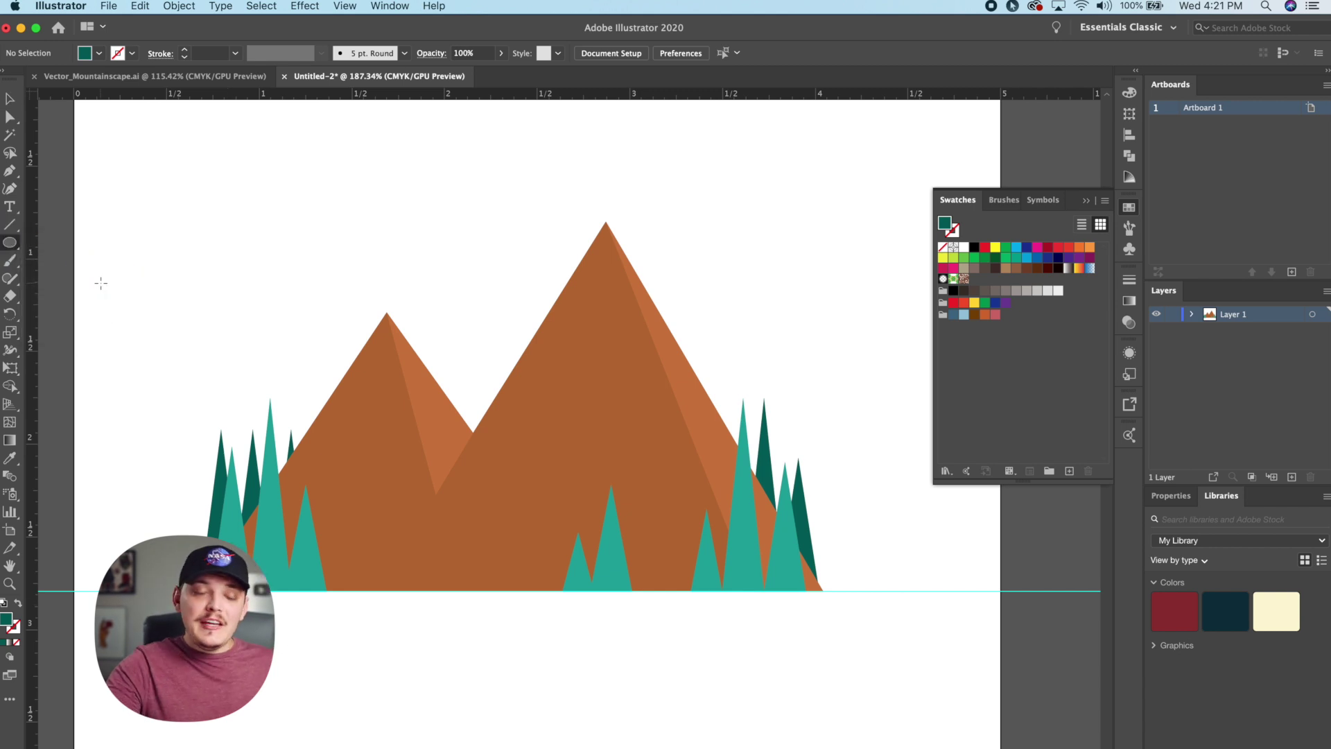
left_click_drag(460, 228, 605, 332)
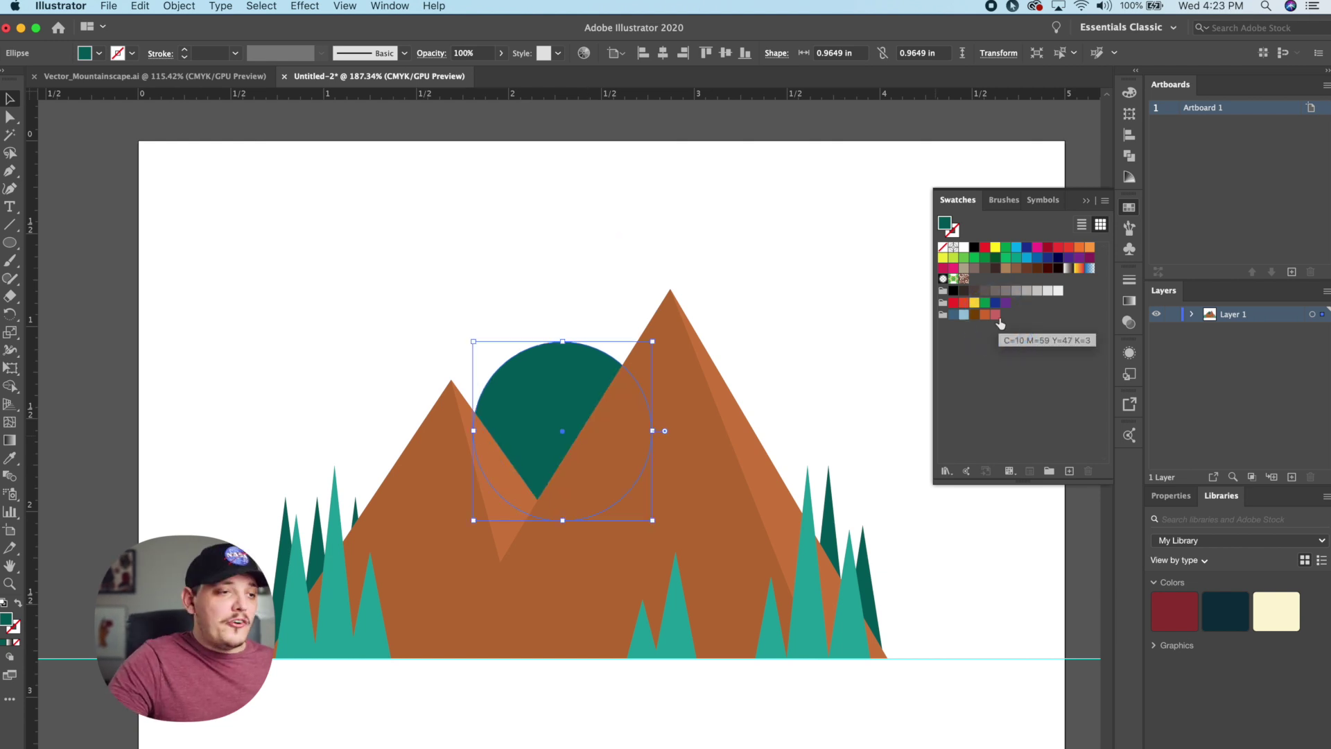
left_click(996, 315)
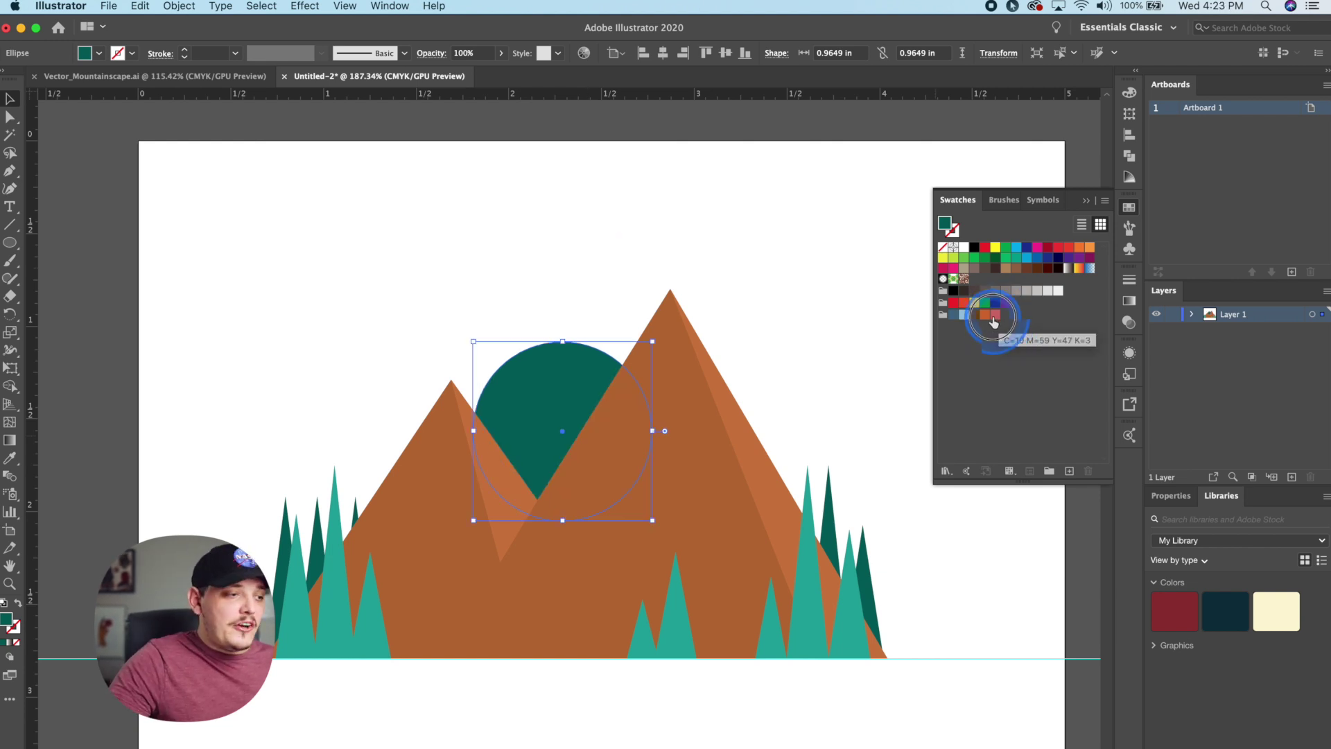
left_click(662, 236)
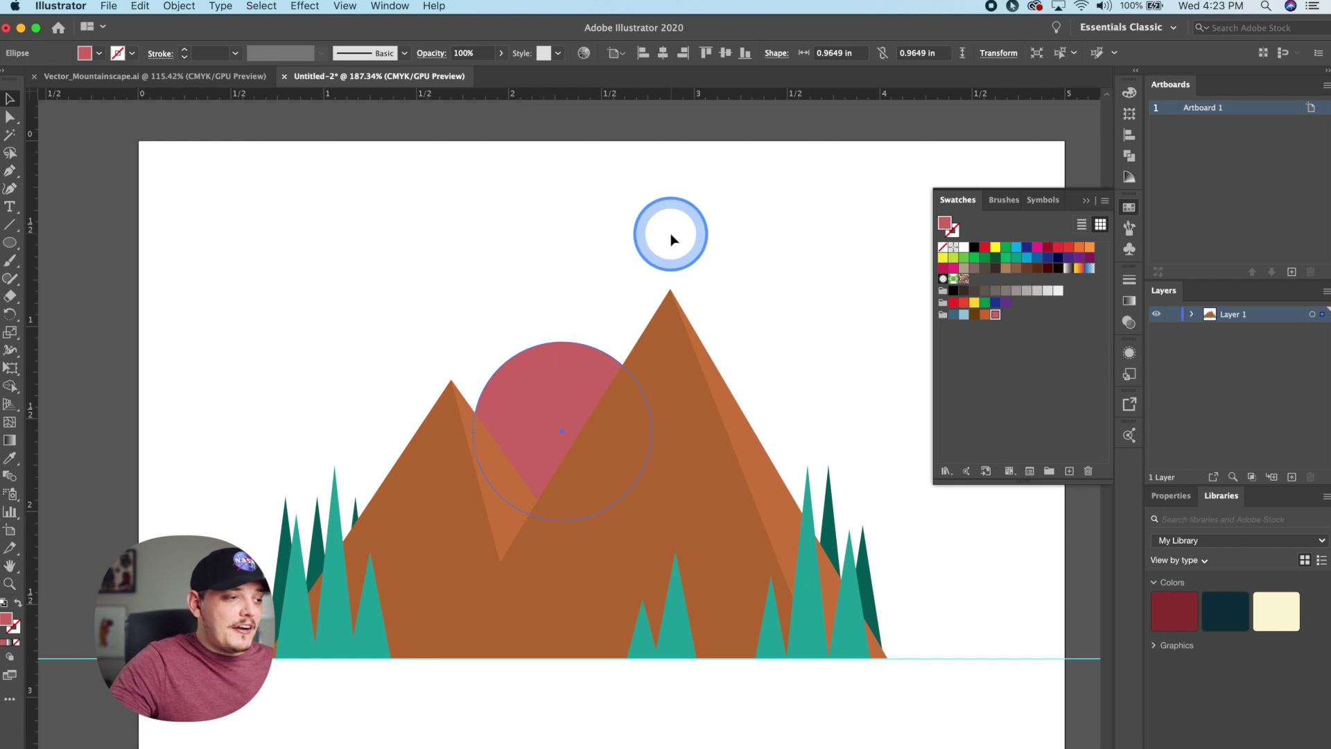
- Darken the sun circle's fill to a deeper, more saturated red and deselect it
left_click(540, 428)
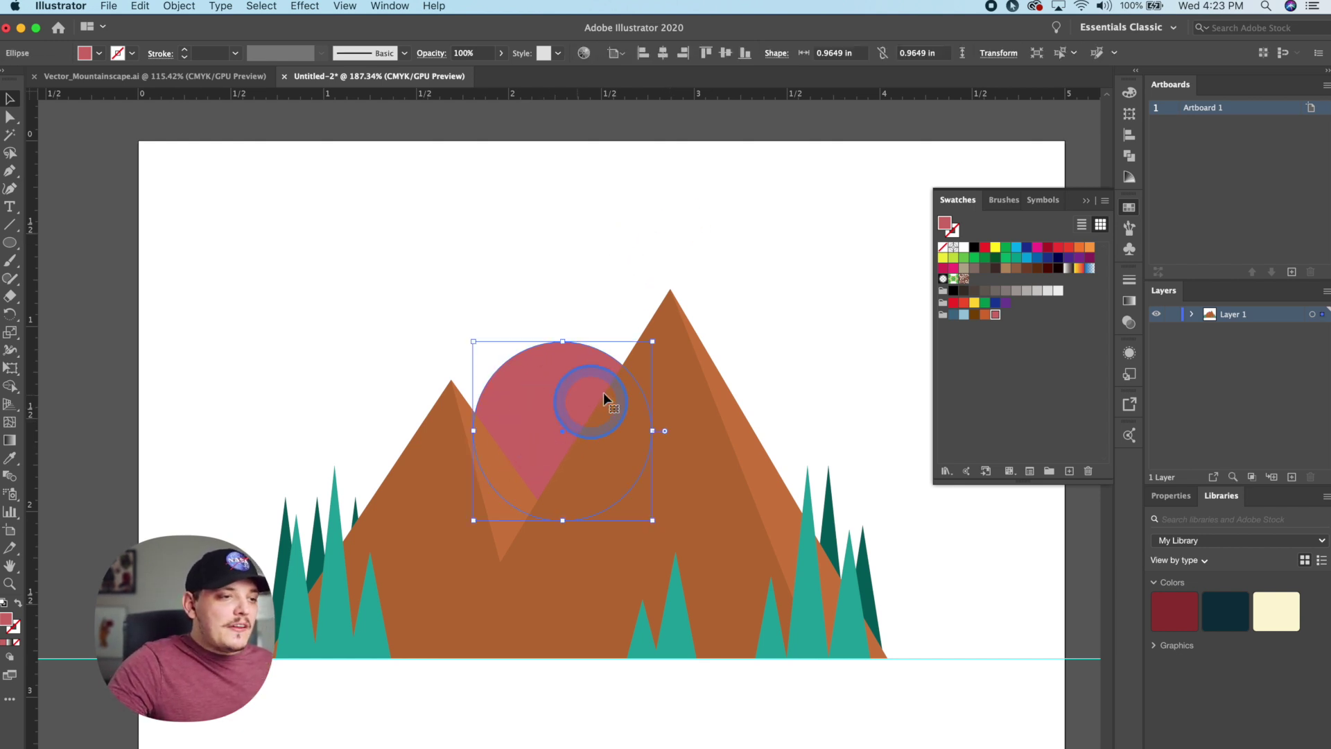
double_click(8, 621)
left_click_drag(788, 386, 786, 364)
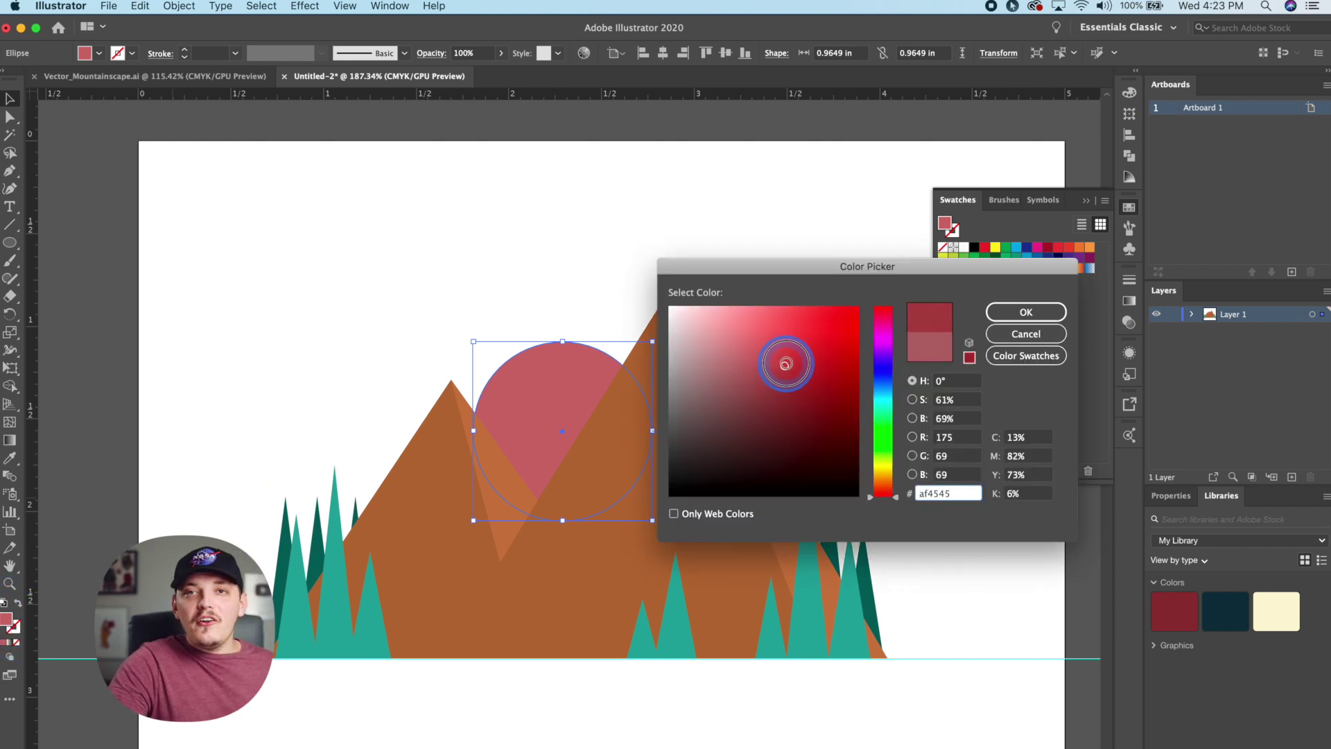
left_click(1026, 312)
left_click(581, 202)
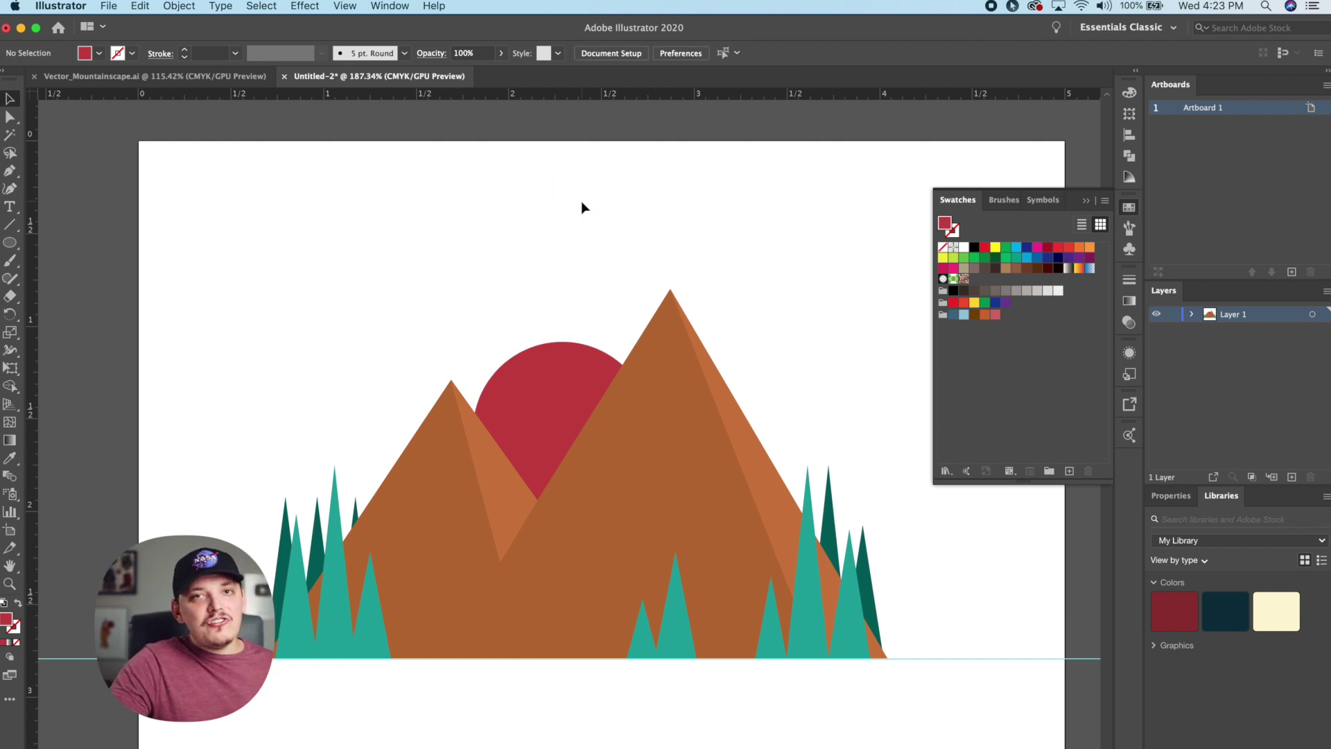
- Place a copy of the sun circle in front of everything and shrink it about its centre to about 0.56 in
left_click(542, 392)
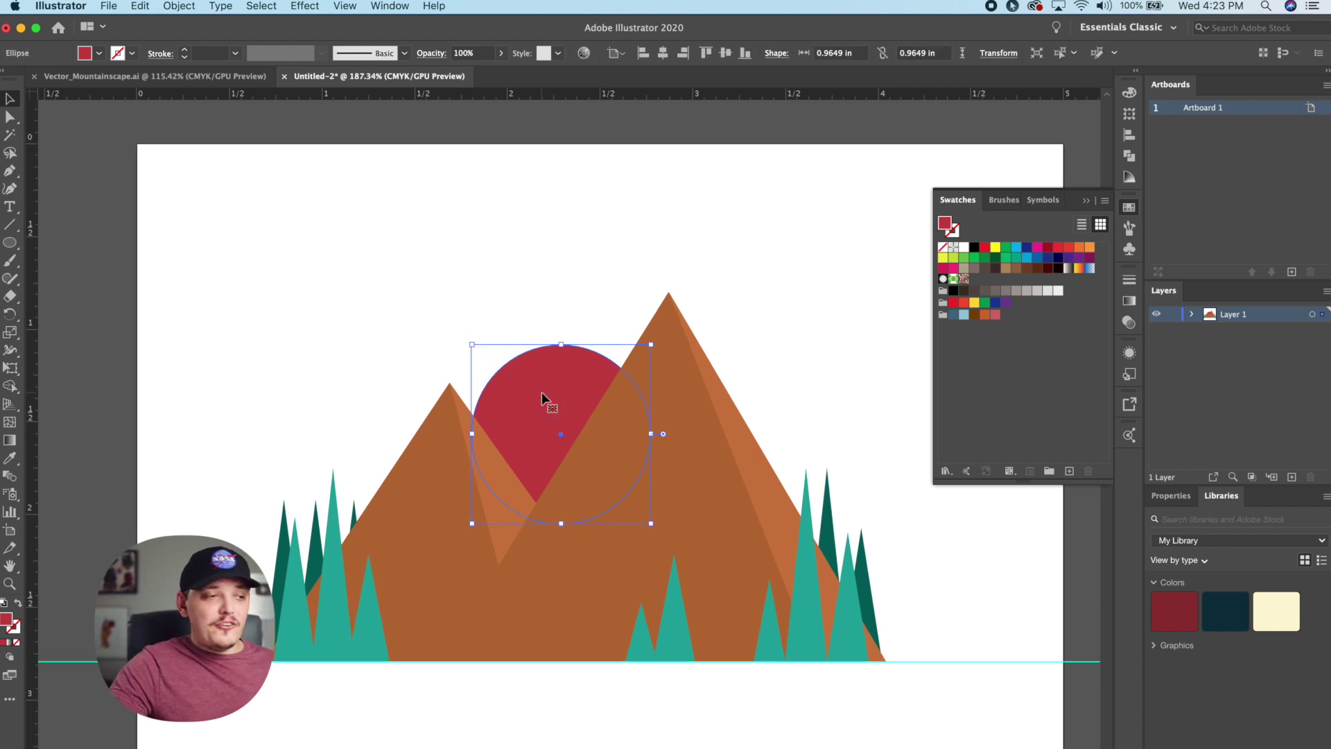
left_click(529, 289)
left_click(553, 384)
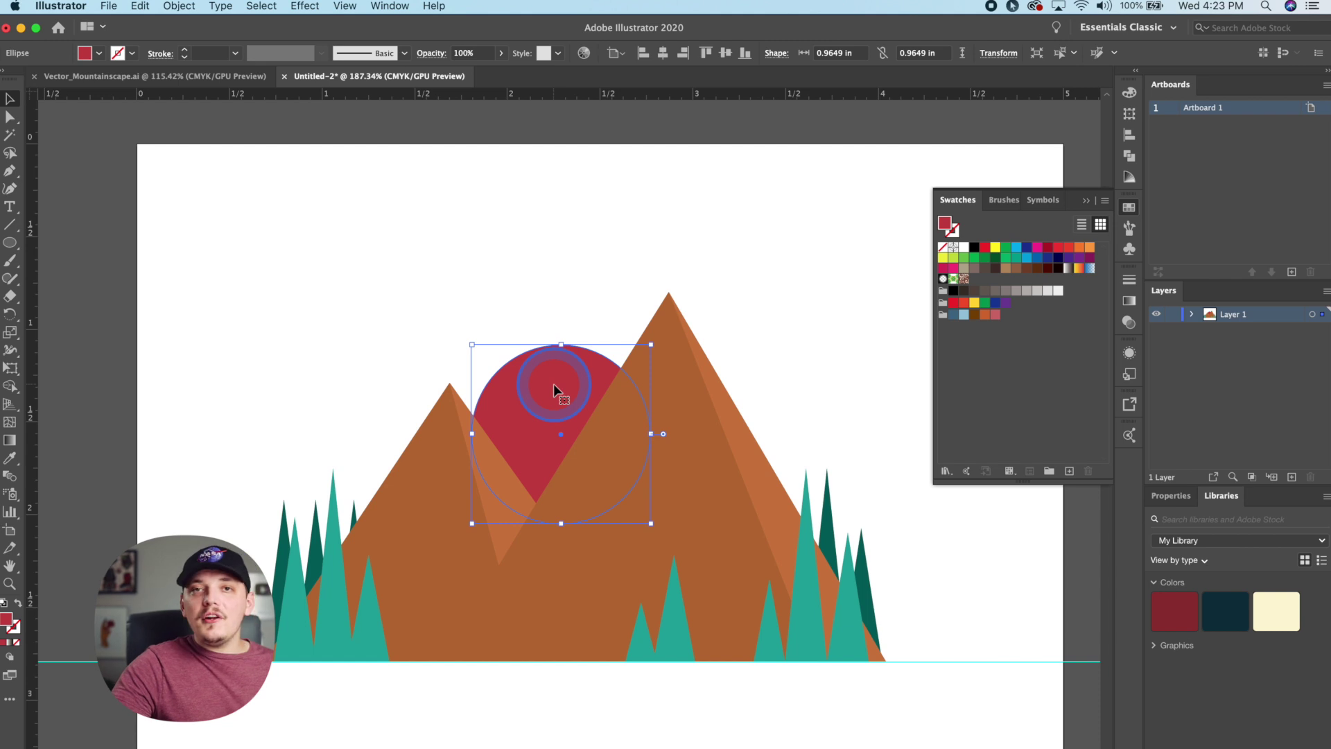
key("a")
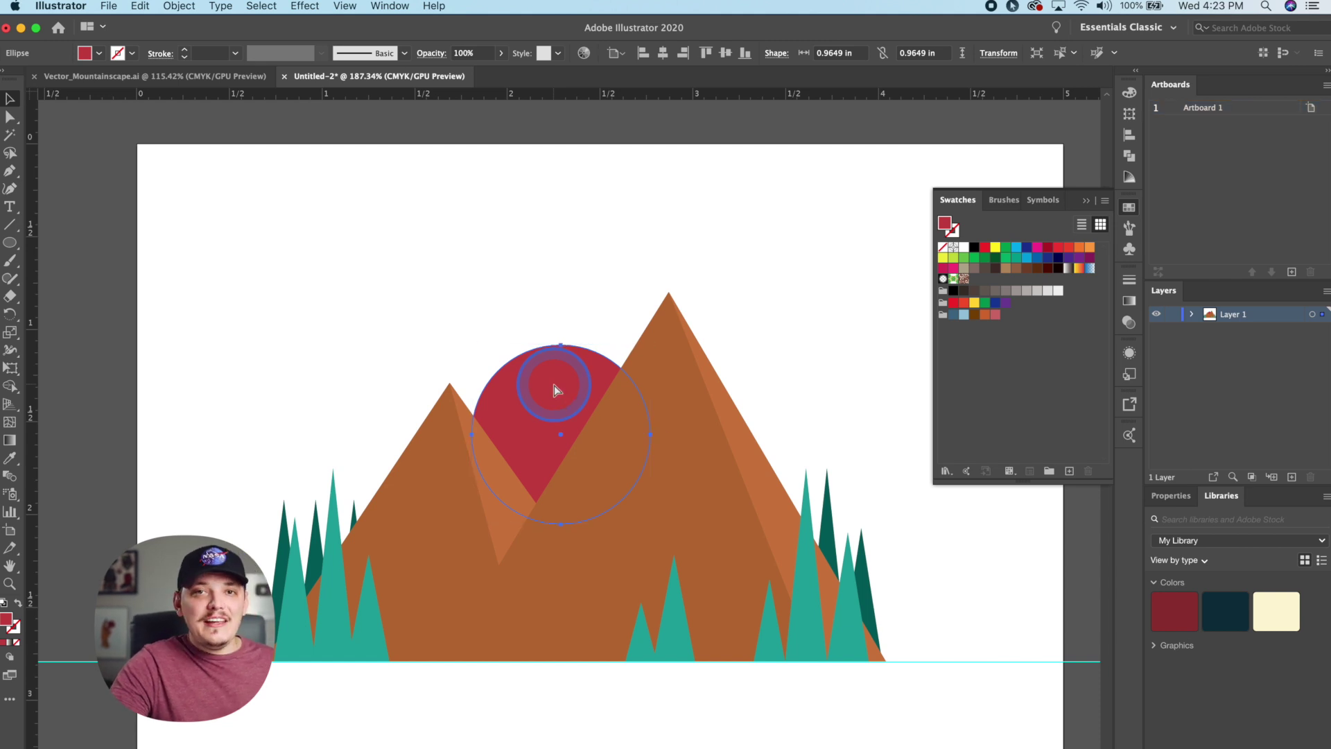
key("v")
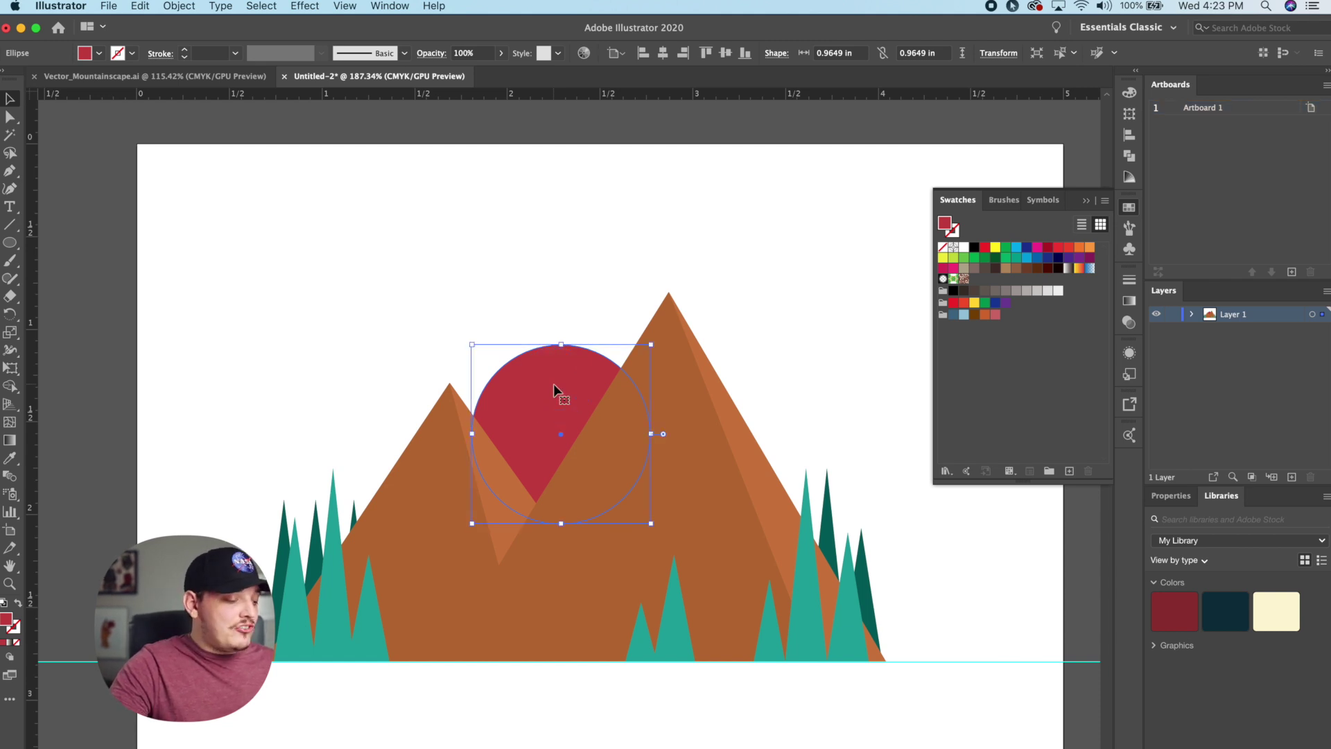
key("super+shift+bracketright")
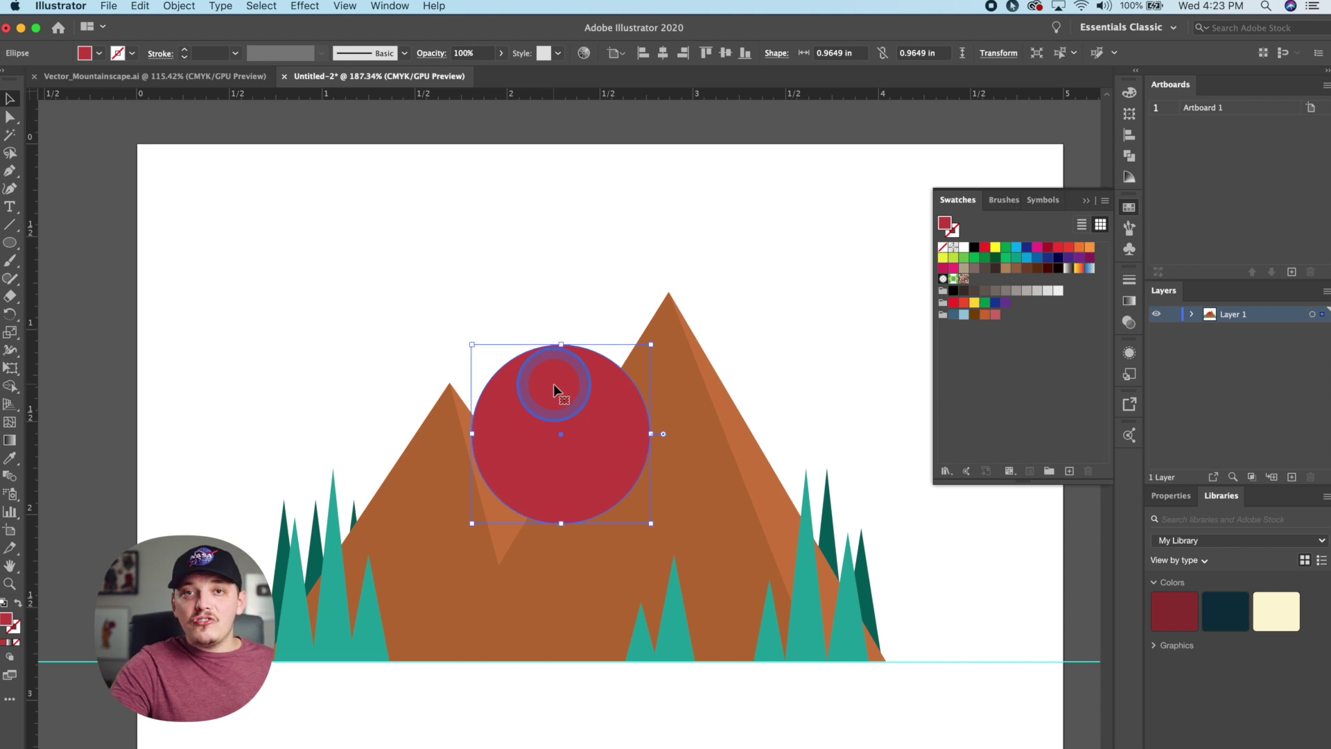
left_click_drag(650, 344, 619, 383)
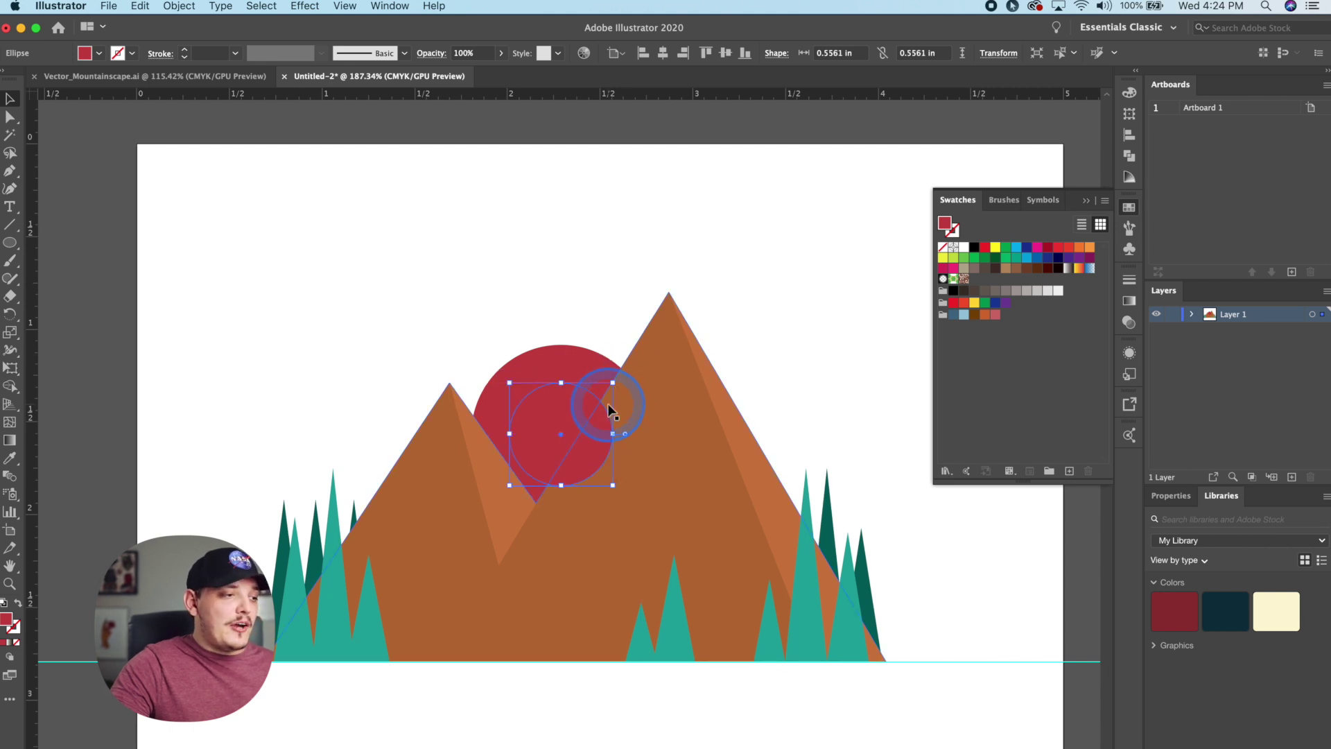
- Lighten the fill of the large sun circle behind the small dark core
key("cmd+z")
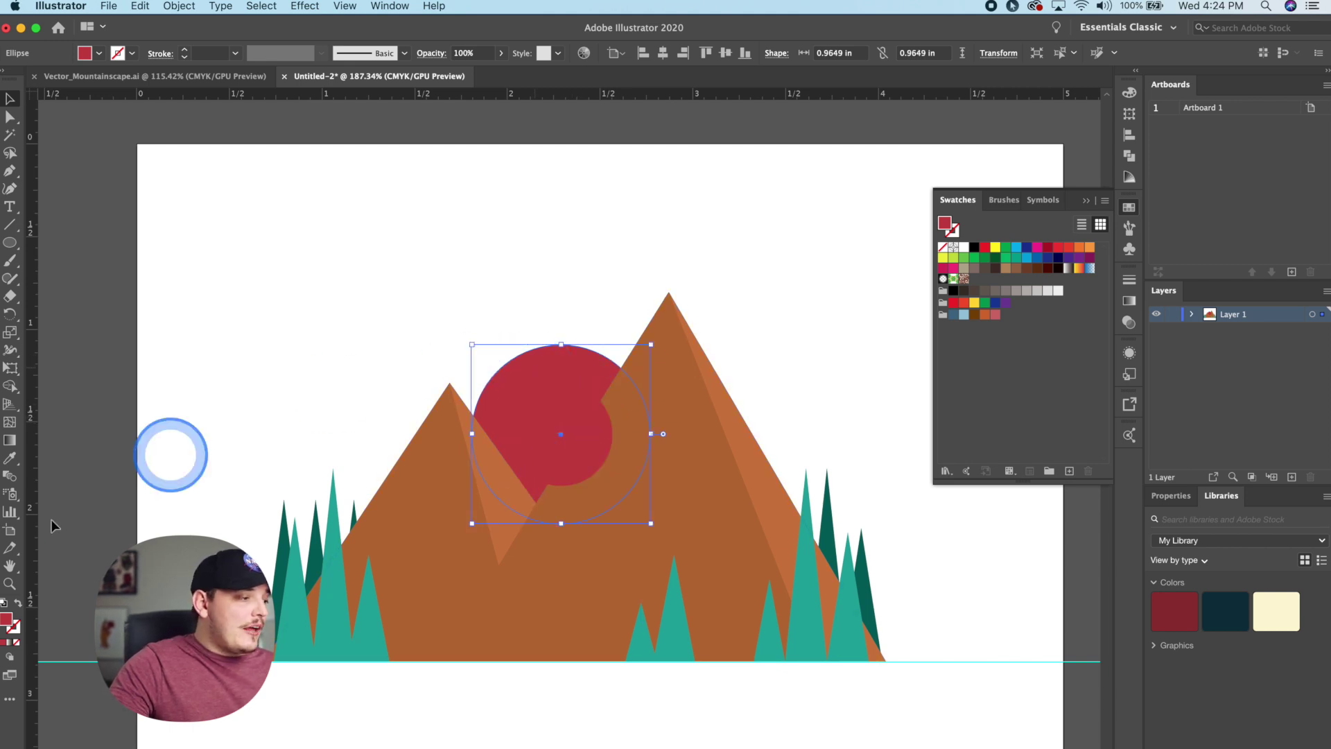
double_click(6, 618)
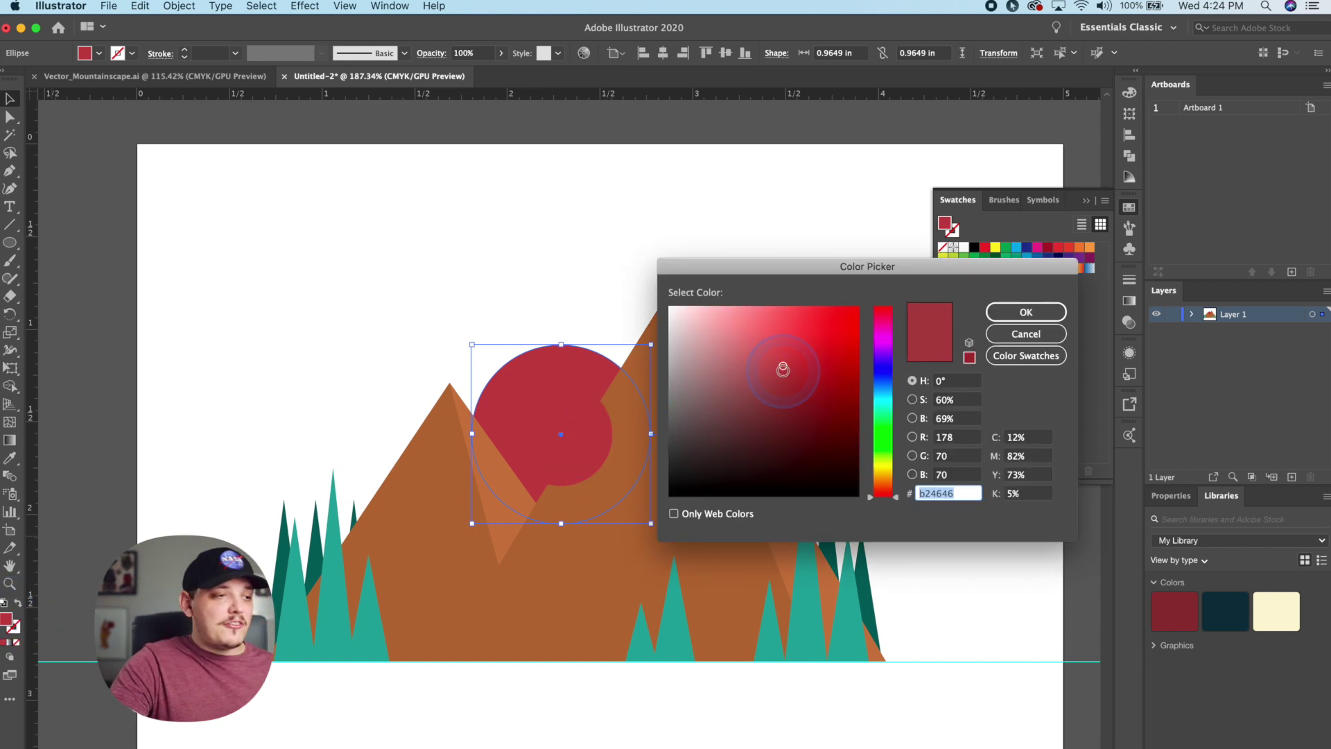
left_click(1026, 312)
- Scale a copy of the large sun circle about its centre to about 0.70 in and stack it directly behind the dark core
left_click_drag(650, 344, 640, 360)
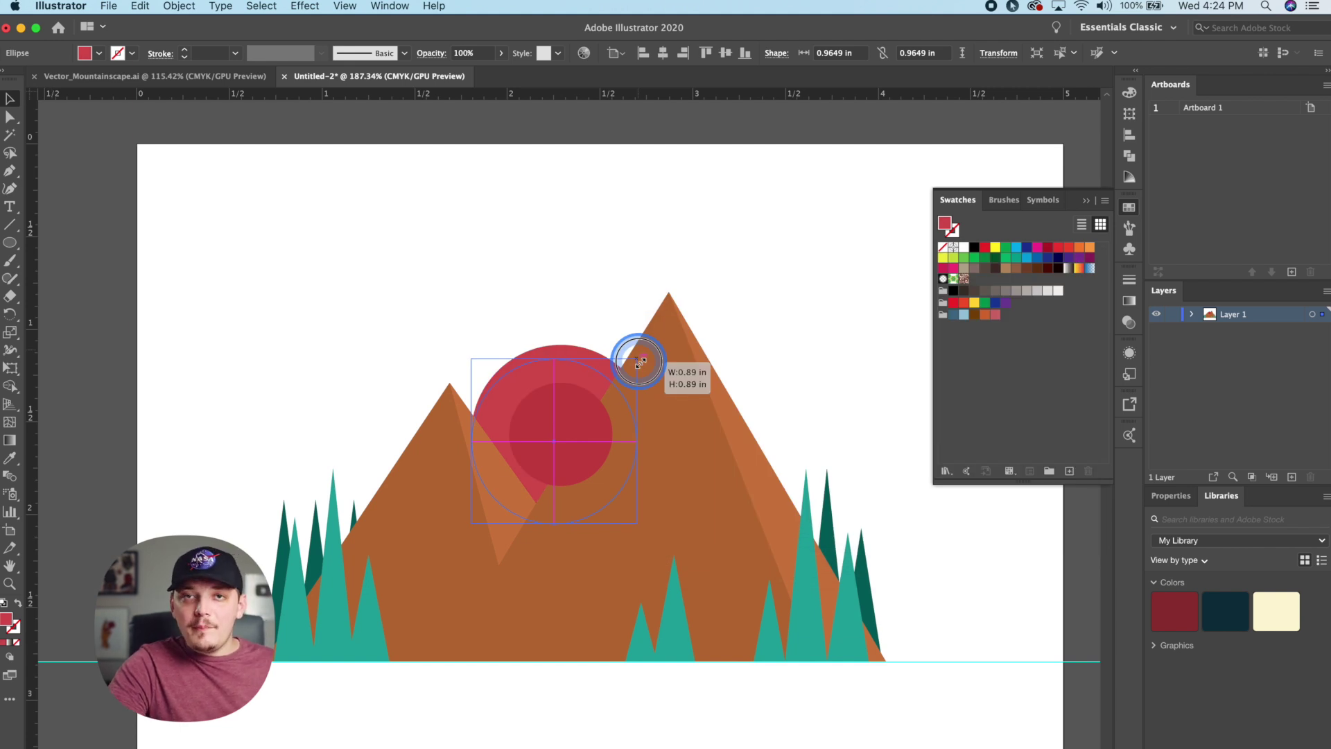
left_click_drag(639, 361, 575, 374)
key("shift+super+]")
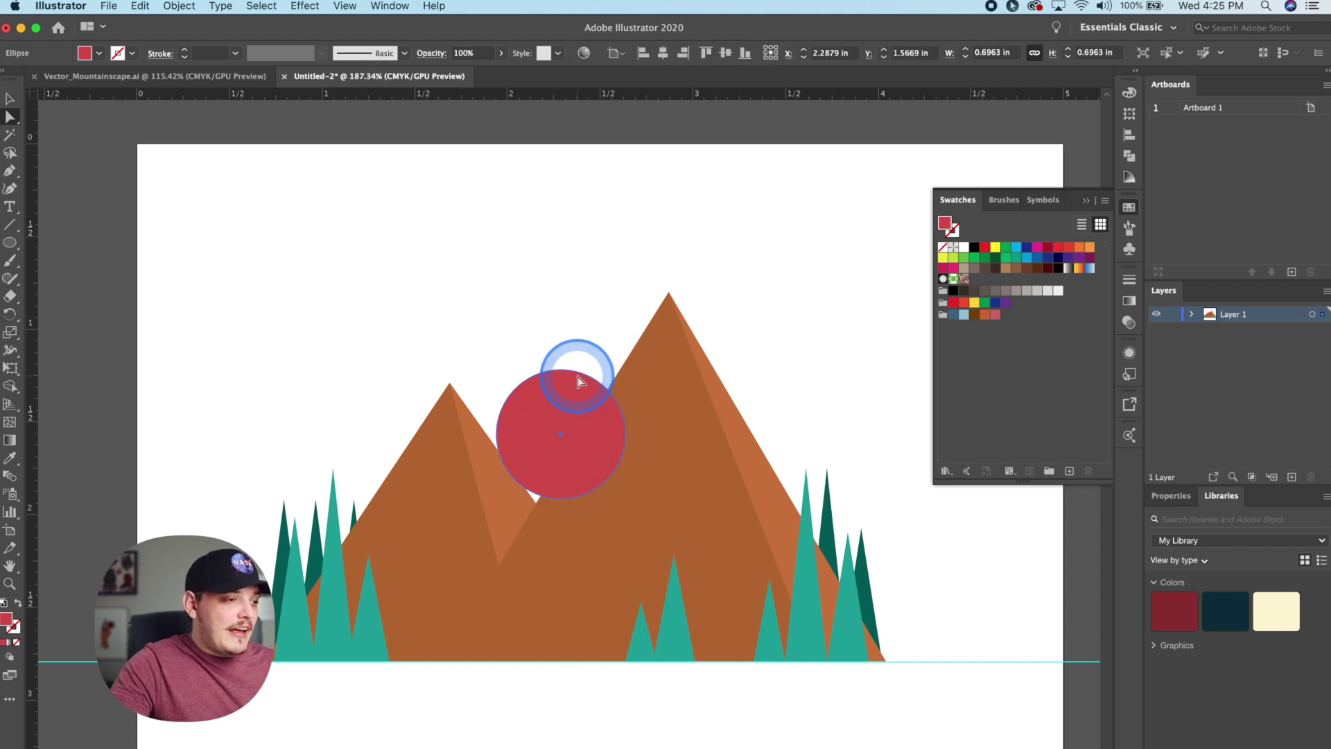
key("super+z")
key("super+c")
key("super+b")
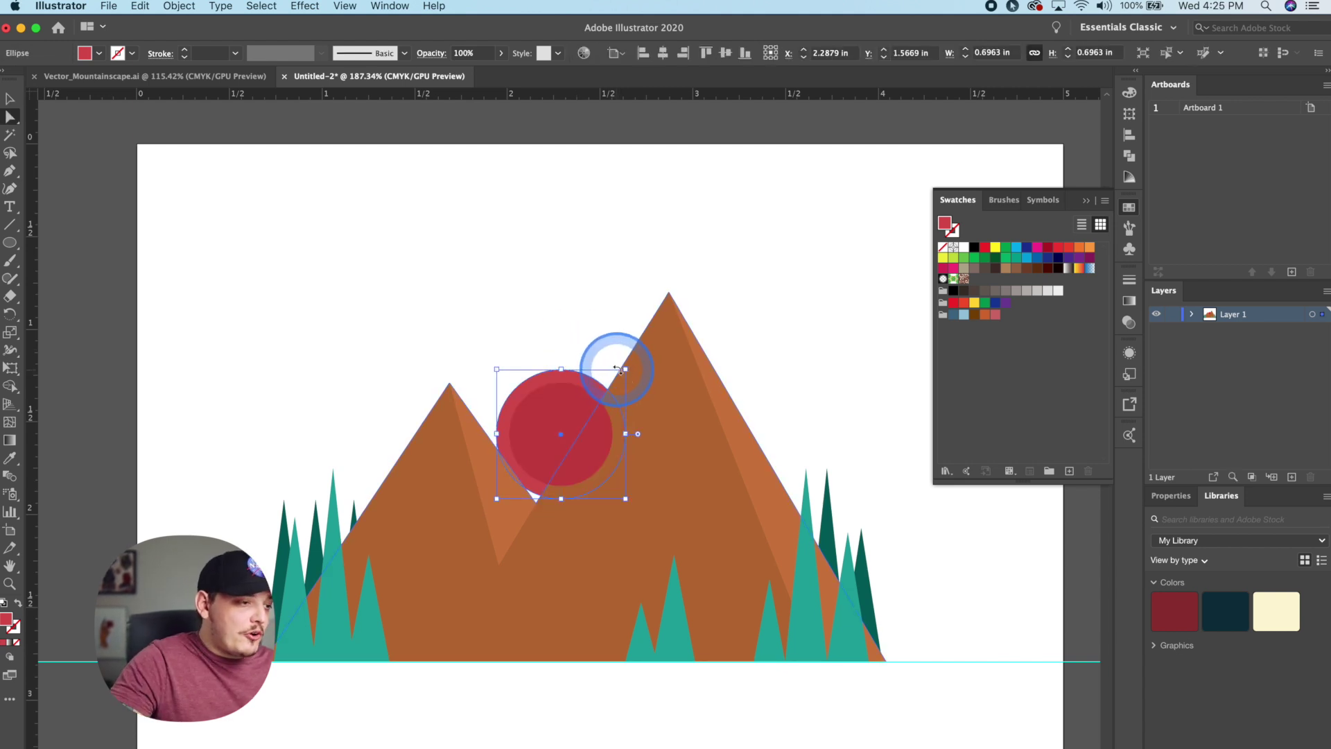
- Enlarge another concentric sun circle around the core and give it a lighter red fill
left_click_drag(624, 369, 648, 347)
double_click(7, 619)
key("Return")
double_click(7, 619)
left_click(766, 345)
key("Return")
- Complete the sun with more concentric copies, filling the outer rings in progressively lighter pinks
key("super+c")
key("super+b")
double_click(6, 619)
left_click(751, 339)
key("Return")
key("shift+super+]")
double_click(7, 619)
left_click(731, 328)
key("Return")
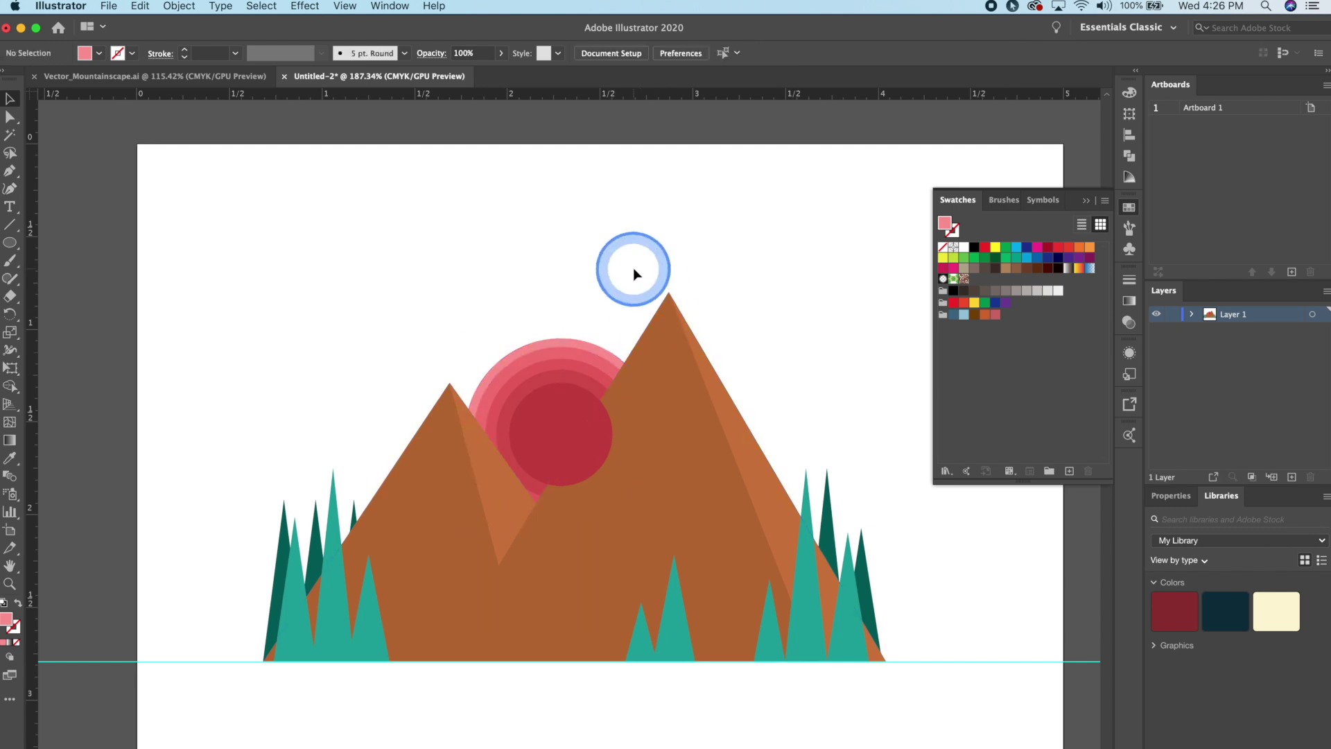
- Send the dark sun core backward behind the mountains while keeping it in front of the lighter rings, and deselect it
left_click(601, 463)
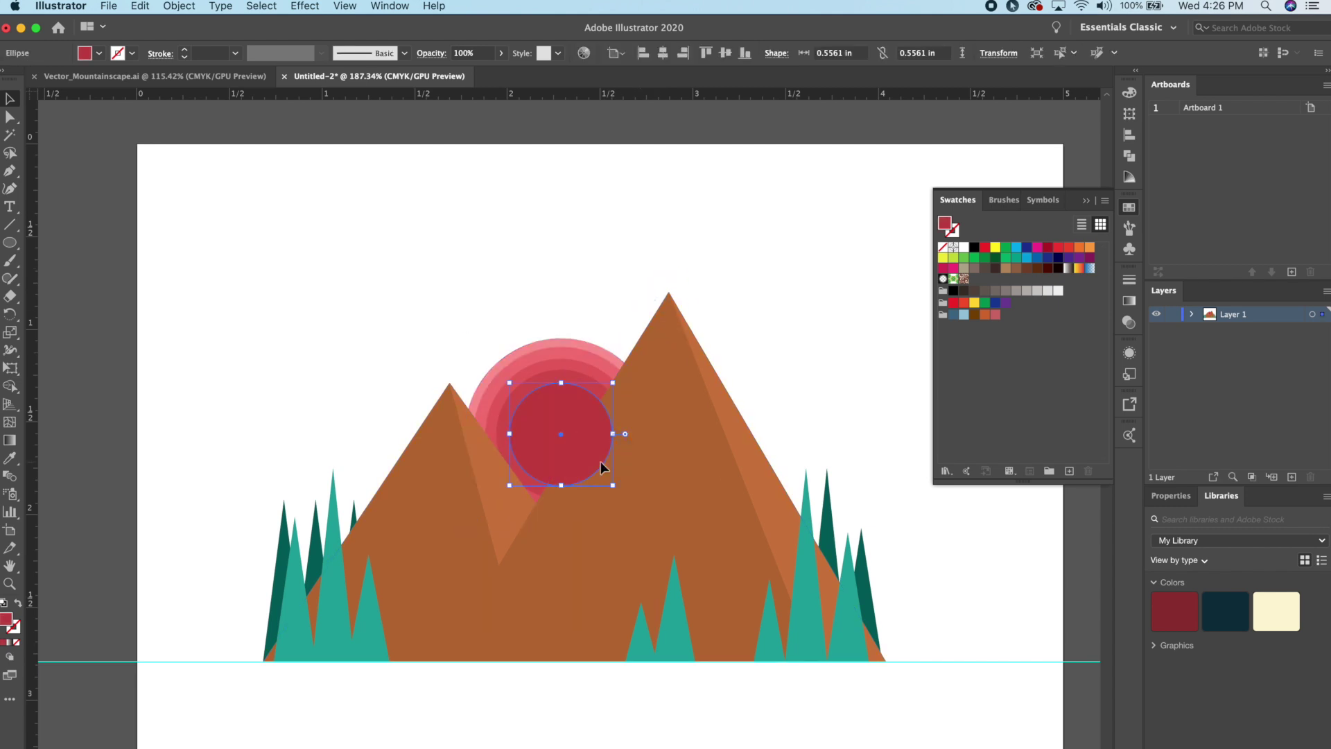
key("super+[")
left_click(179, 6)
mouse_move(208, 37)
left_click(373, 51)
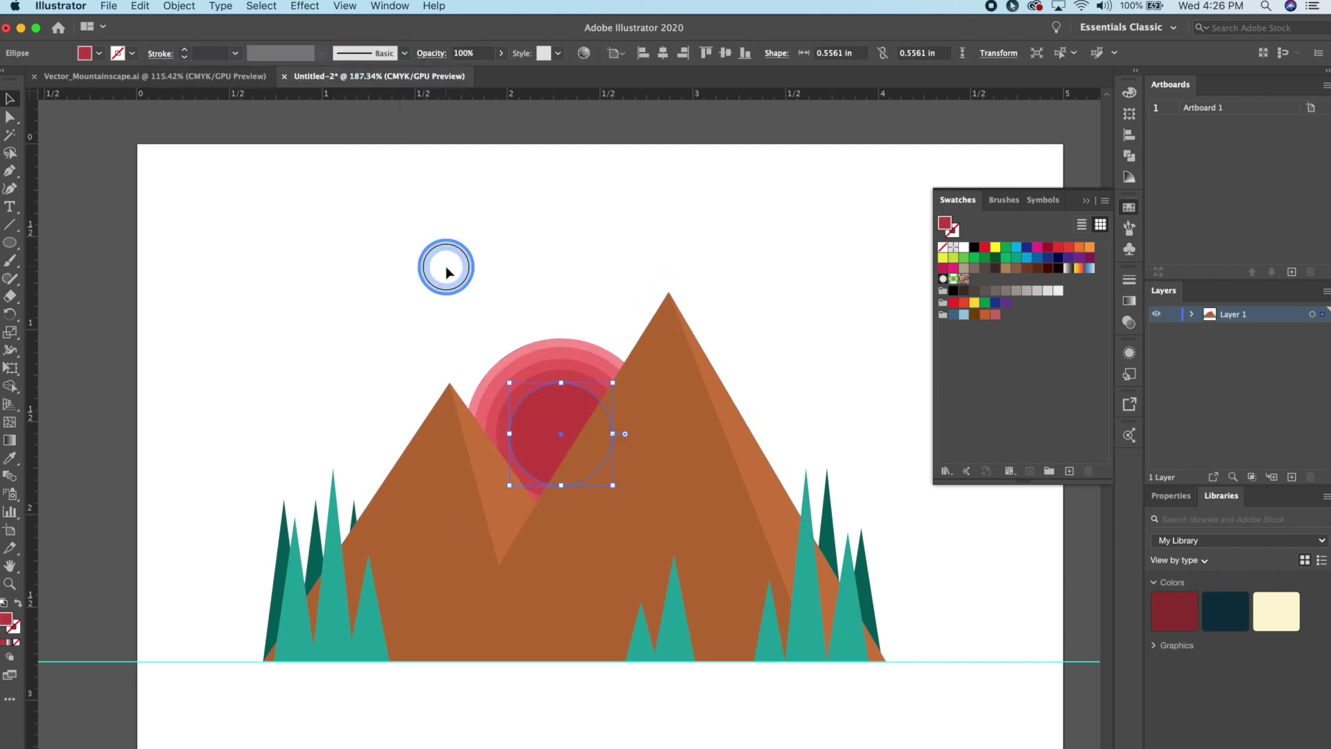
left_click(447, 267)
- Enlarge the outermost pink sun ring about its centre to about 1.06 in and deselect it
scroll(447, 266, "down", 1)
scroll(582, 364, "up", 5)
left_click(569, 341)
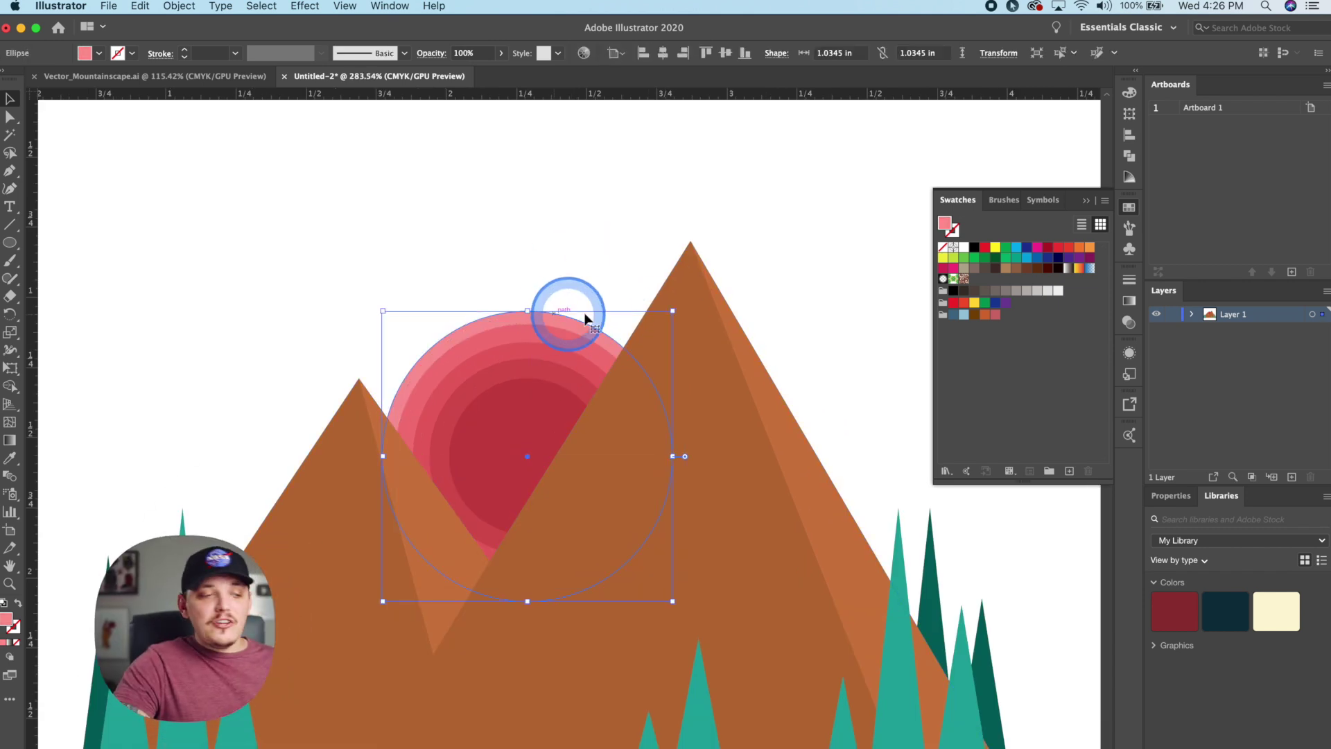
left_click_drag(660, 323, 674, 307)
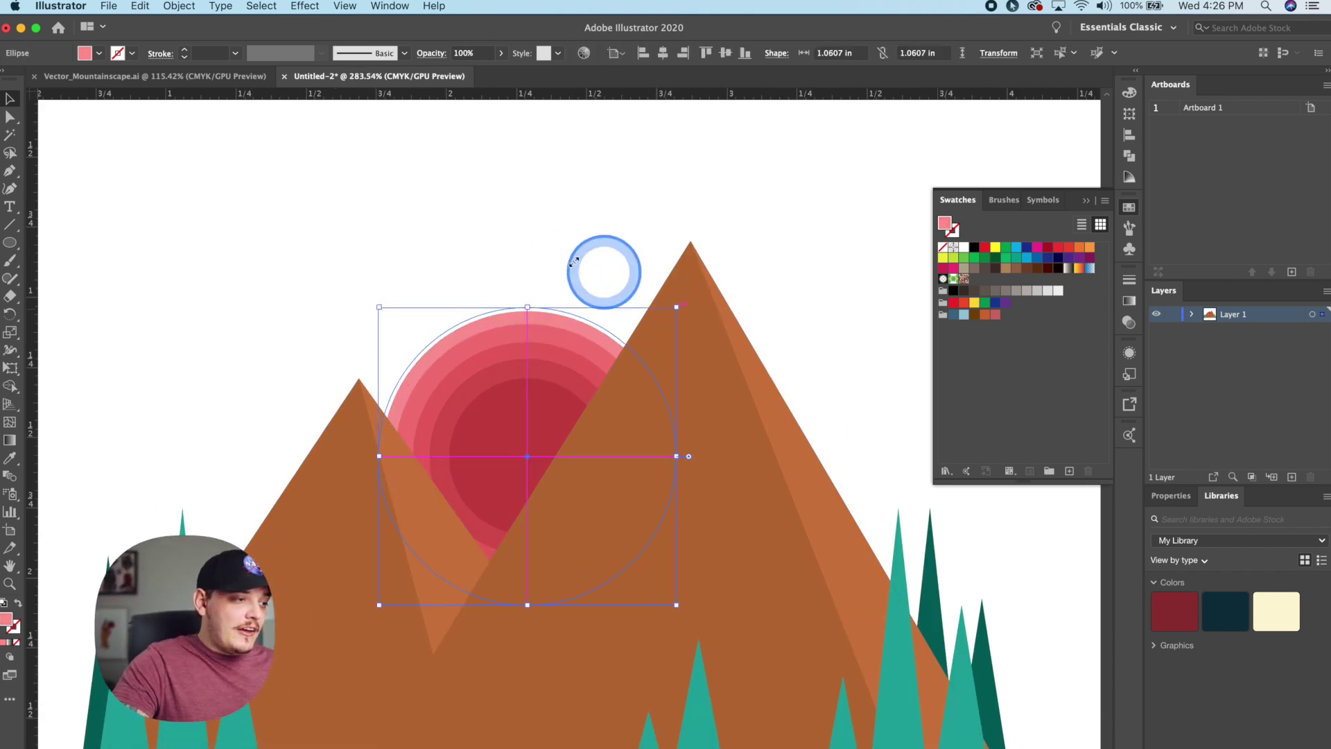
scroll(491, 234, "down", 3)
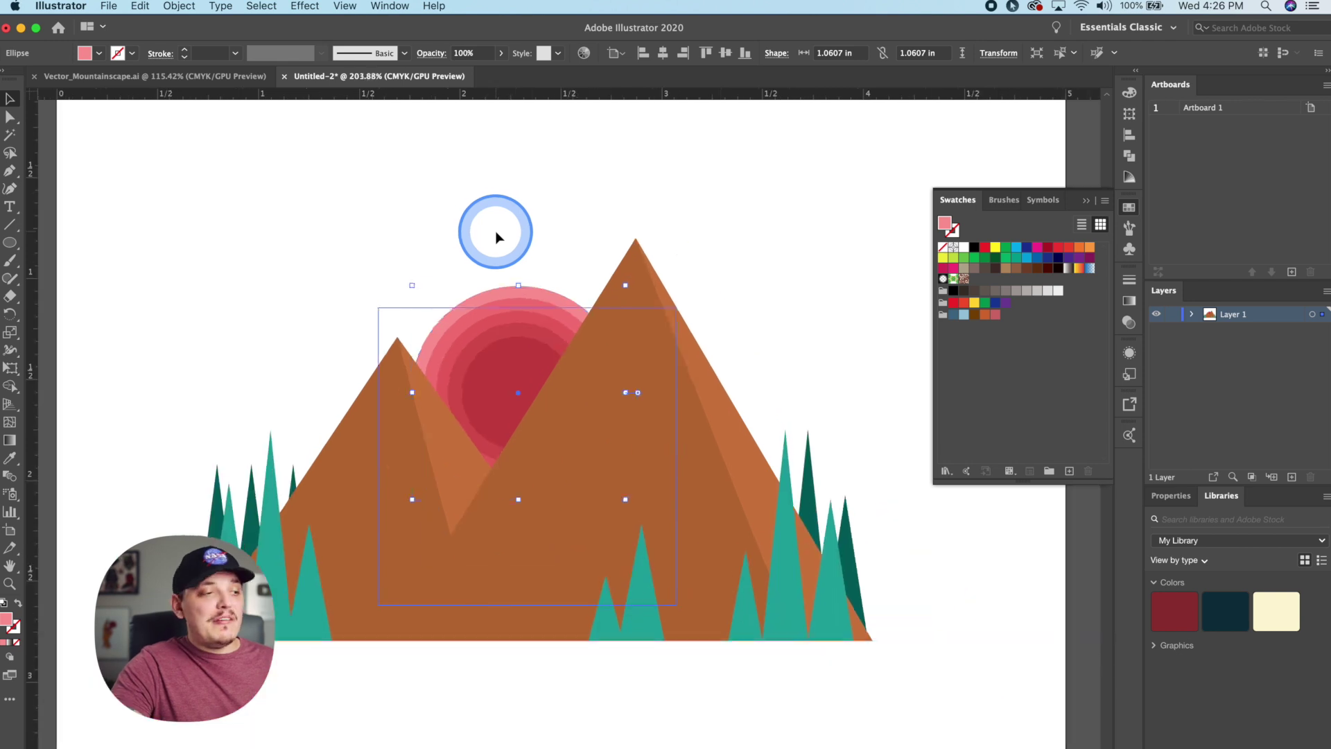
left_click(498, 235)
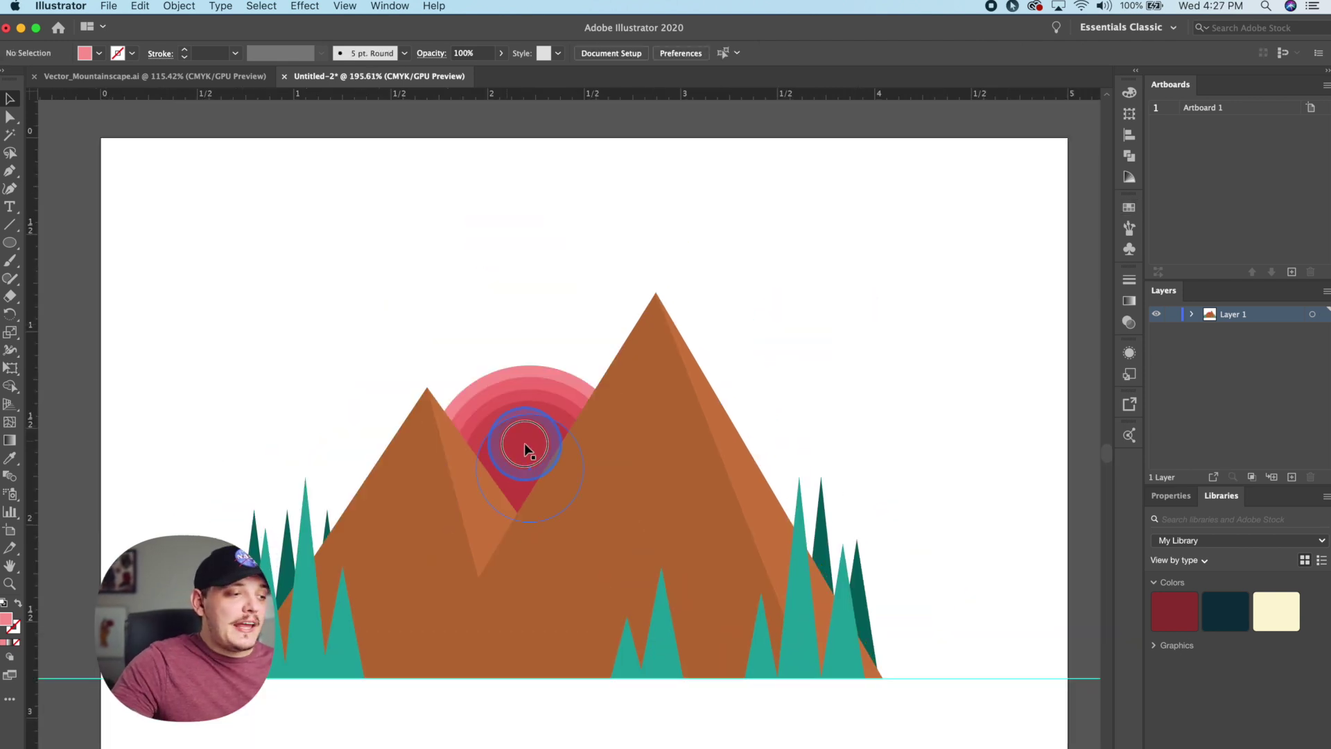
- Copy the sun core into the sky beyond the taller peak and overlap smaller copies beside it to form a cloud
left_click_drag(525, 447, 700, 301)
left_click_drag(766, 260, 700, 307)
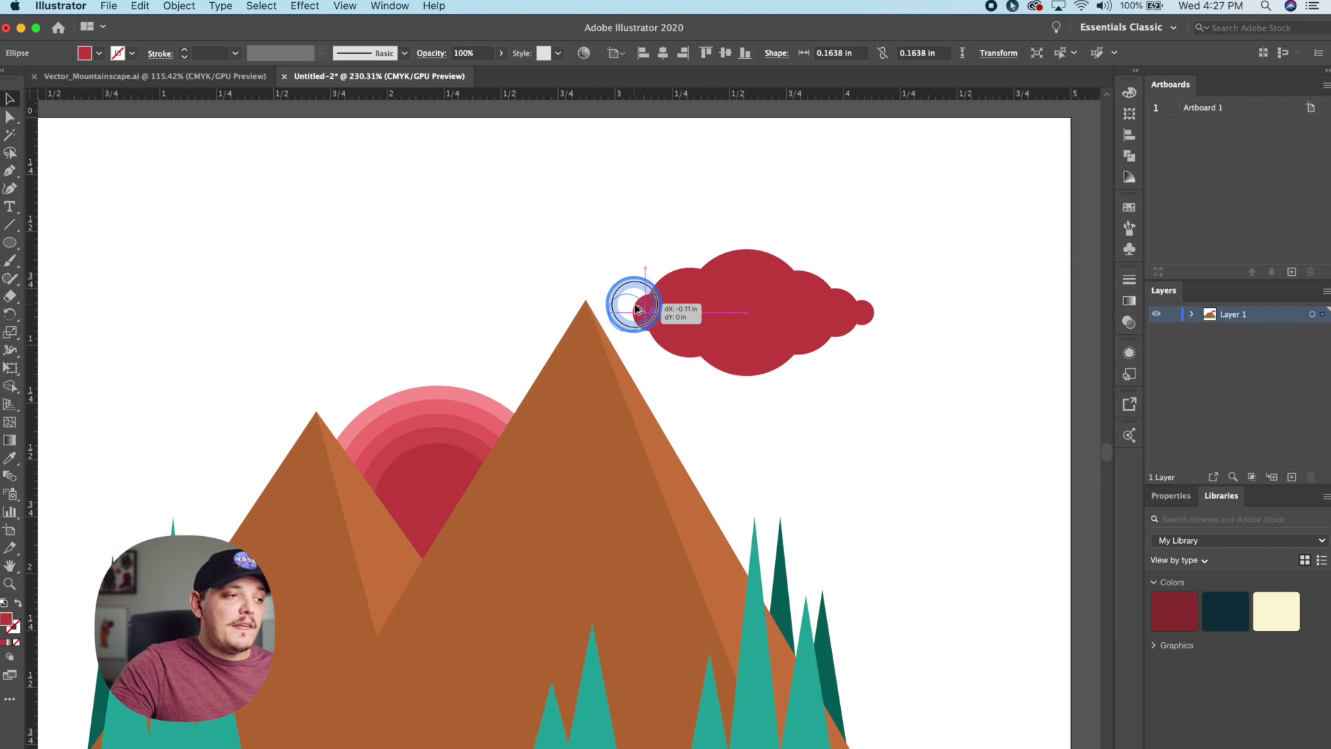
left_click_drag(633, 300, 638, 298)
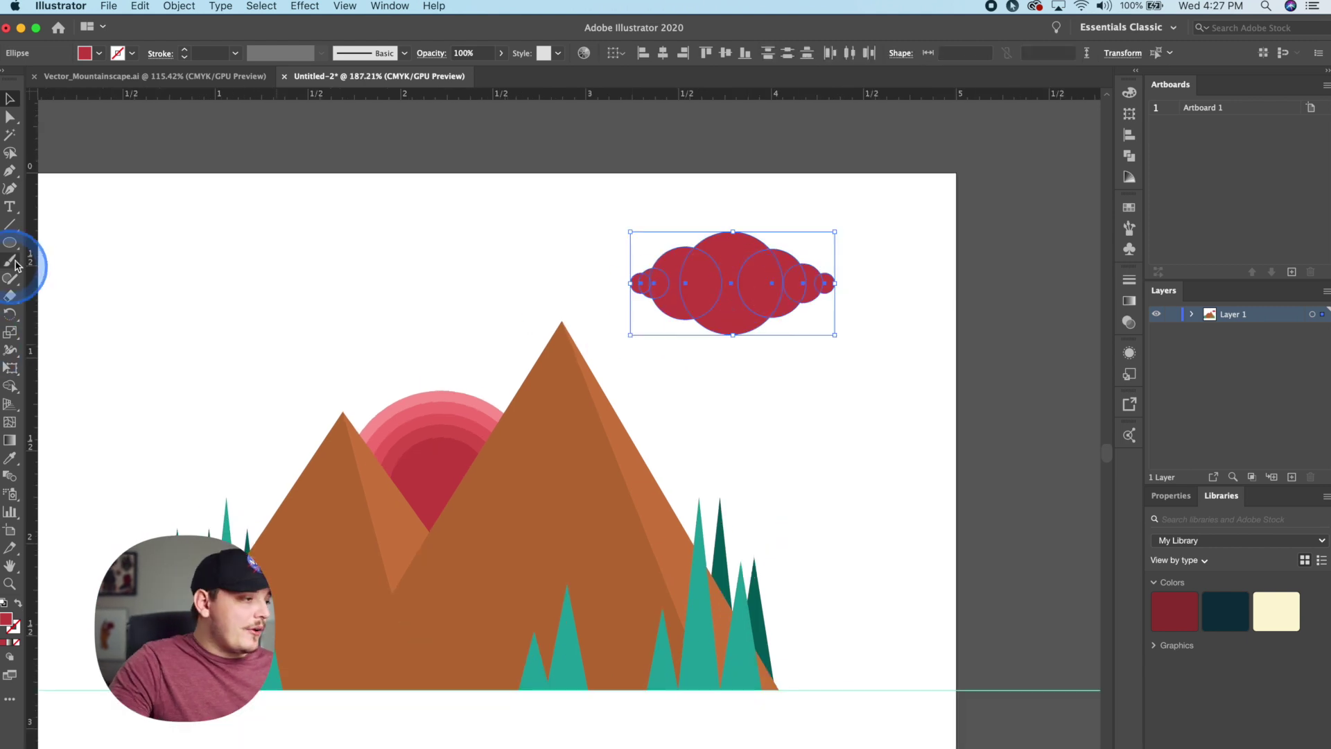
- Draw a rectangle about 1.73 by 0.45 in over the lower half of the cloud circles and fill it with gray
left_click(20, 242)
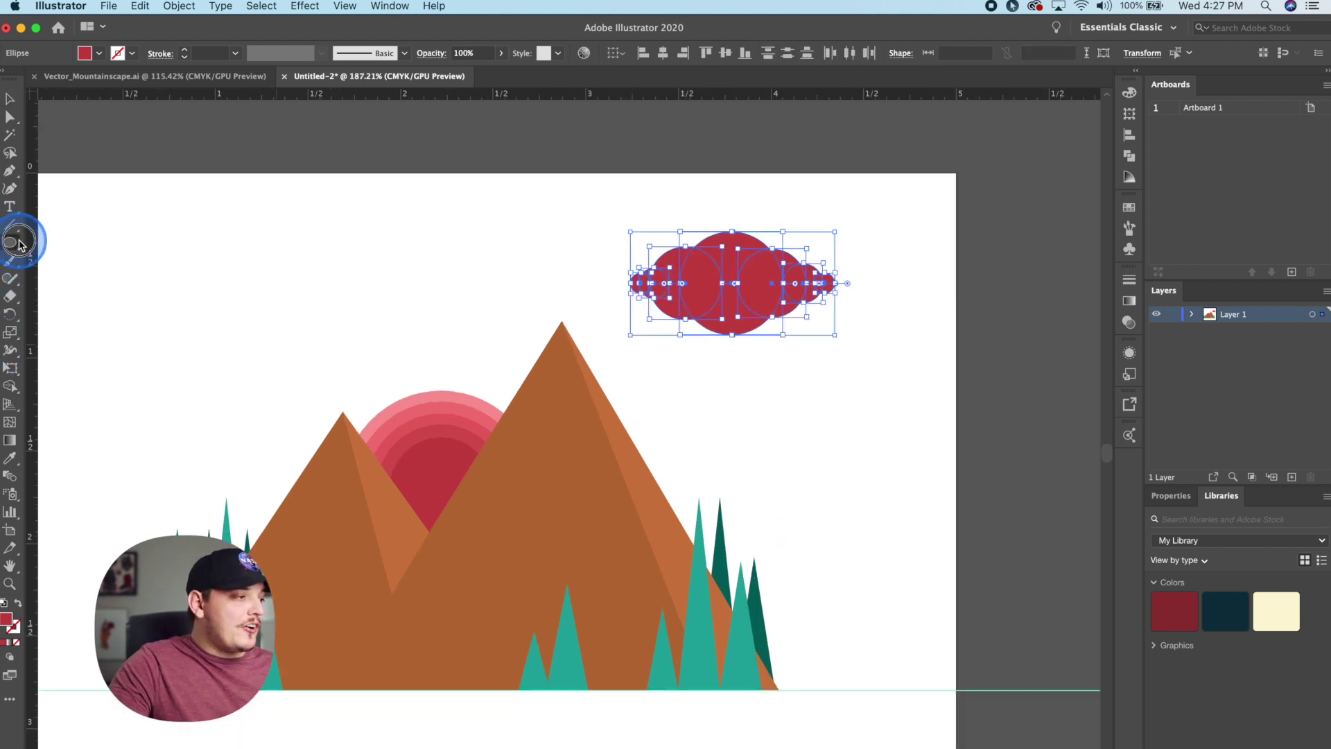
left_click(104, 241)
left_click_drag(619, 282, 939, 365)
left_click(10, 98)
left_click(851, 347)
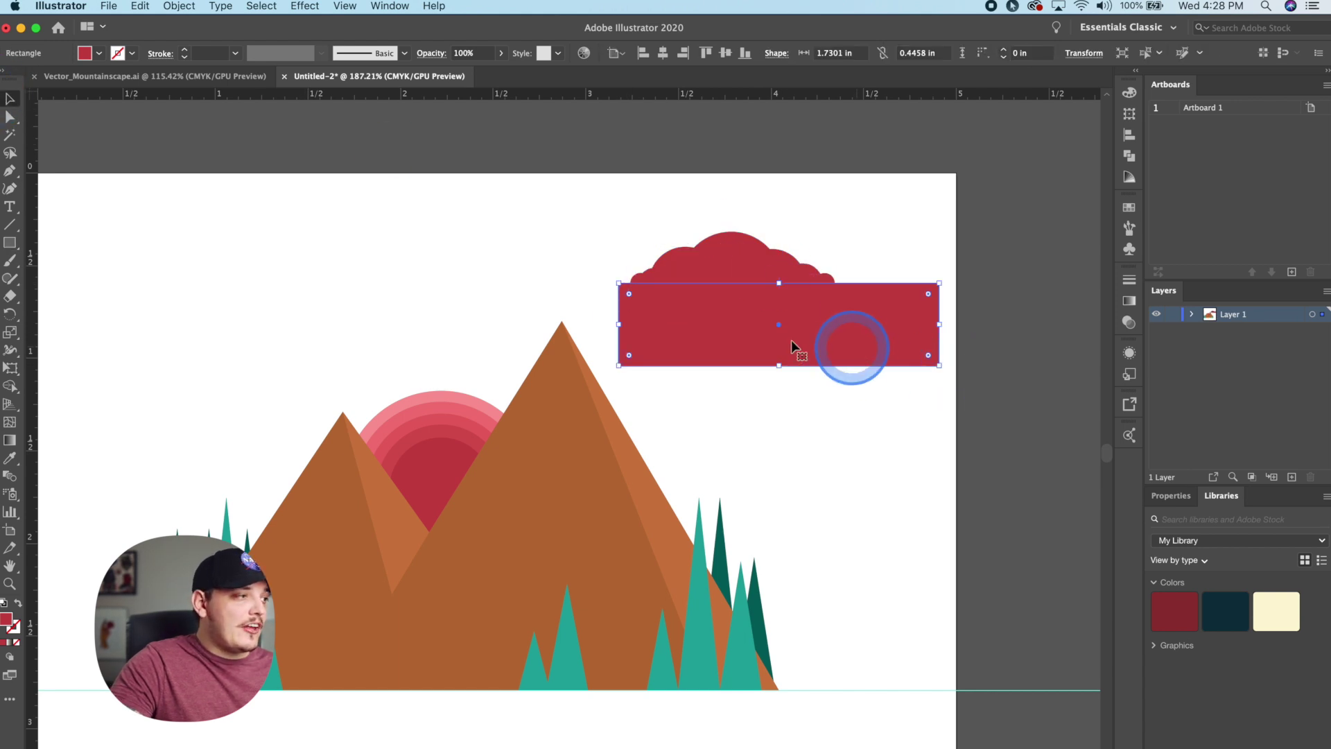
left_click(99, 53)
left_click(88, 111)
left_click(465, 134)
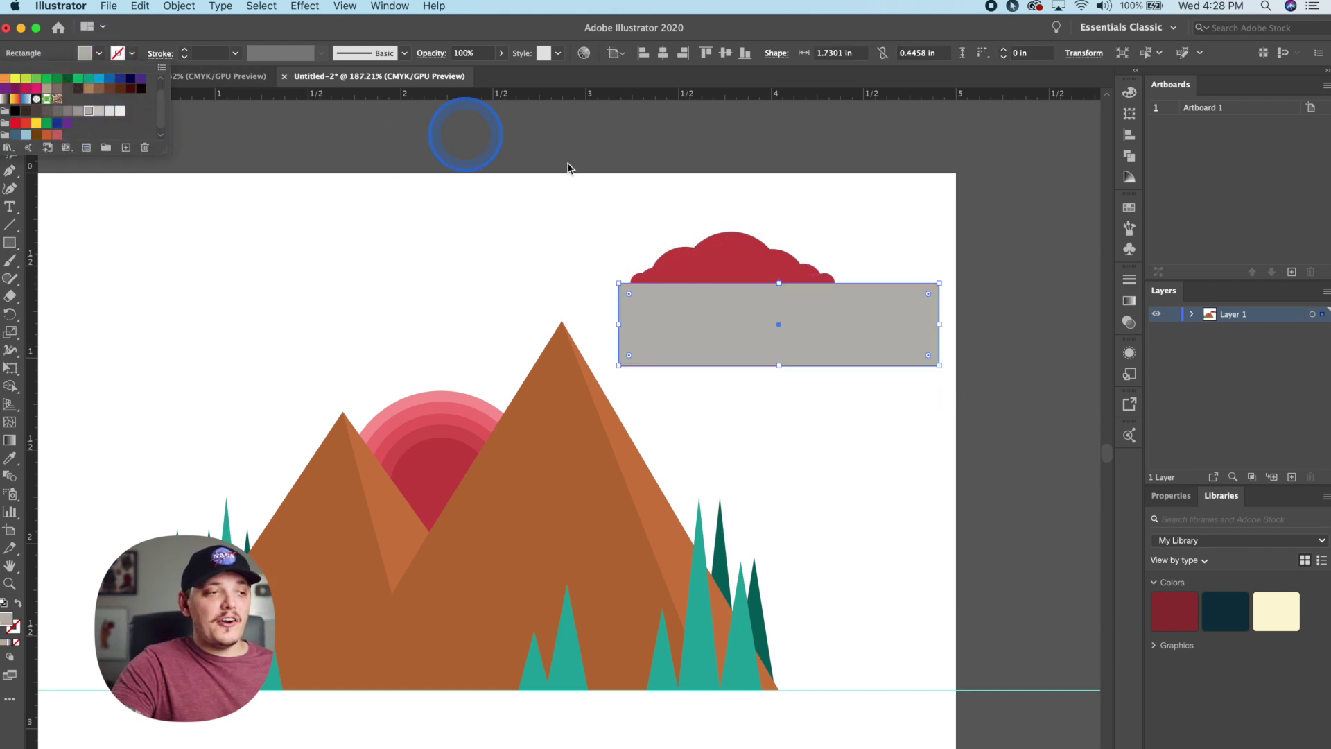
- Unite all the cloud circles into a single shape with Pathfinder and deselect it
left_click(782, 198)
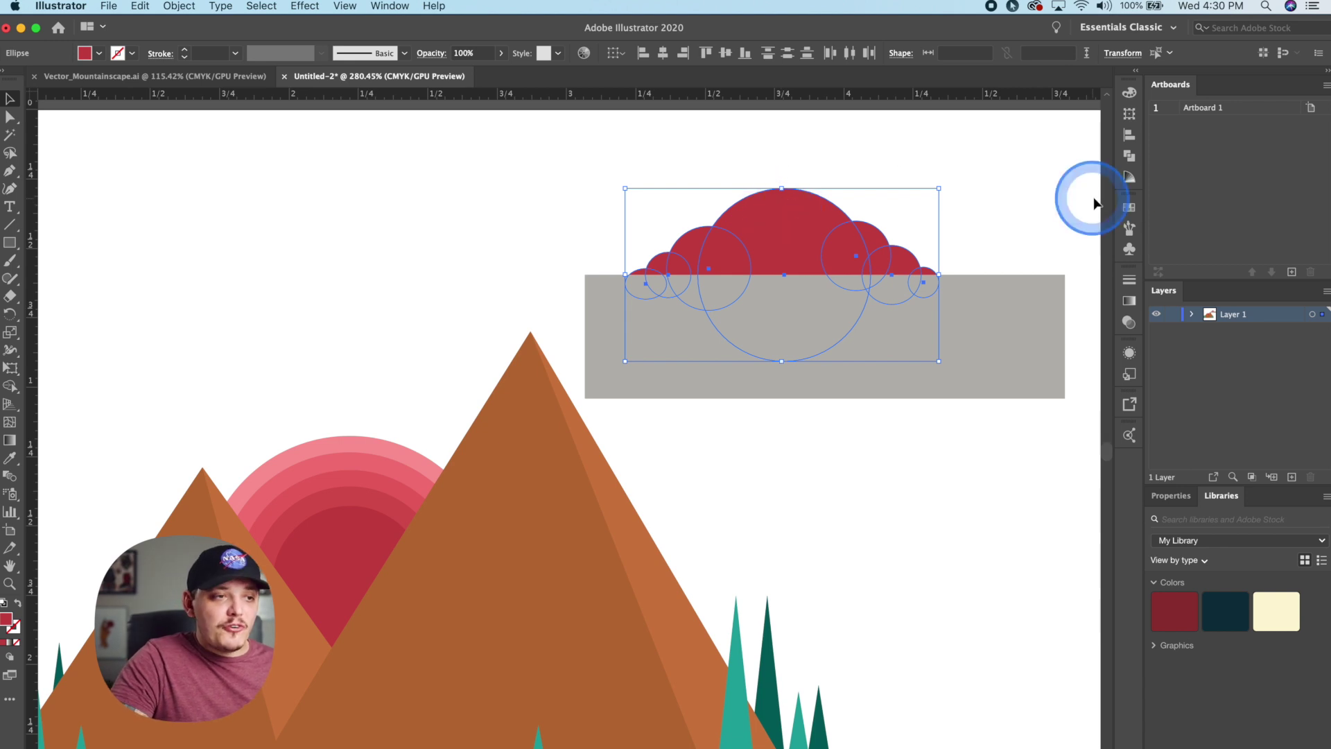
left_click(1130, 160)
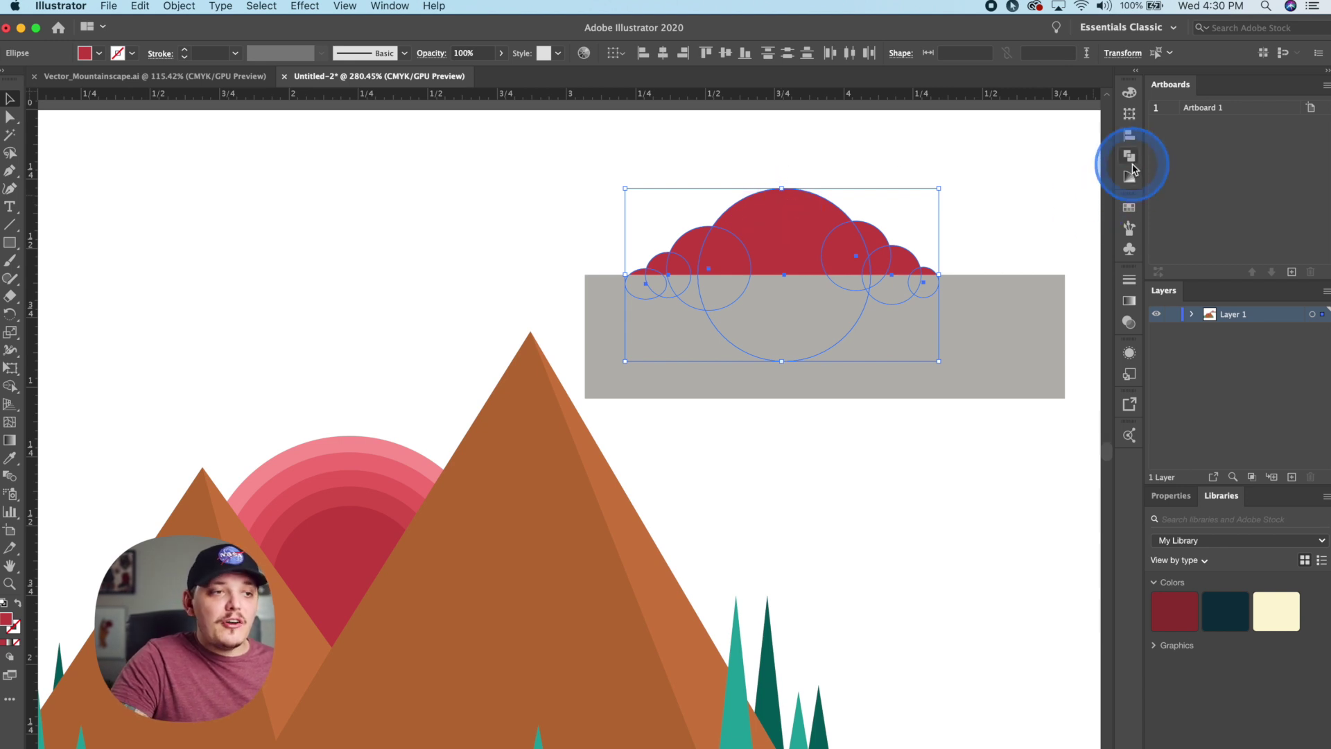
left_click(956, 130)
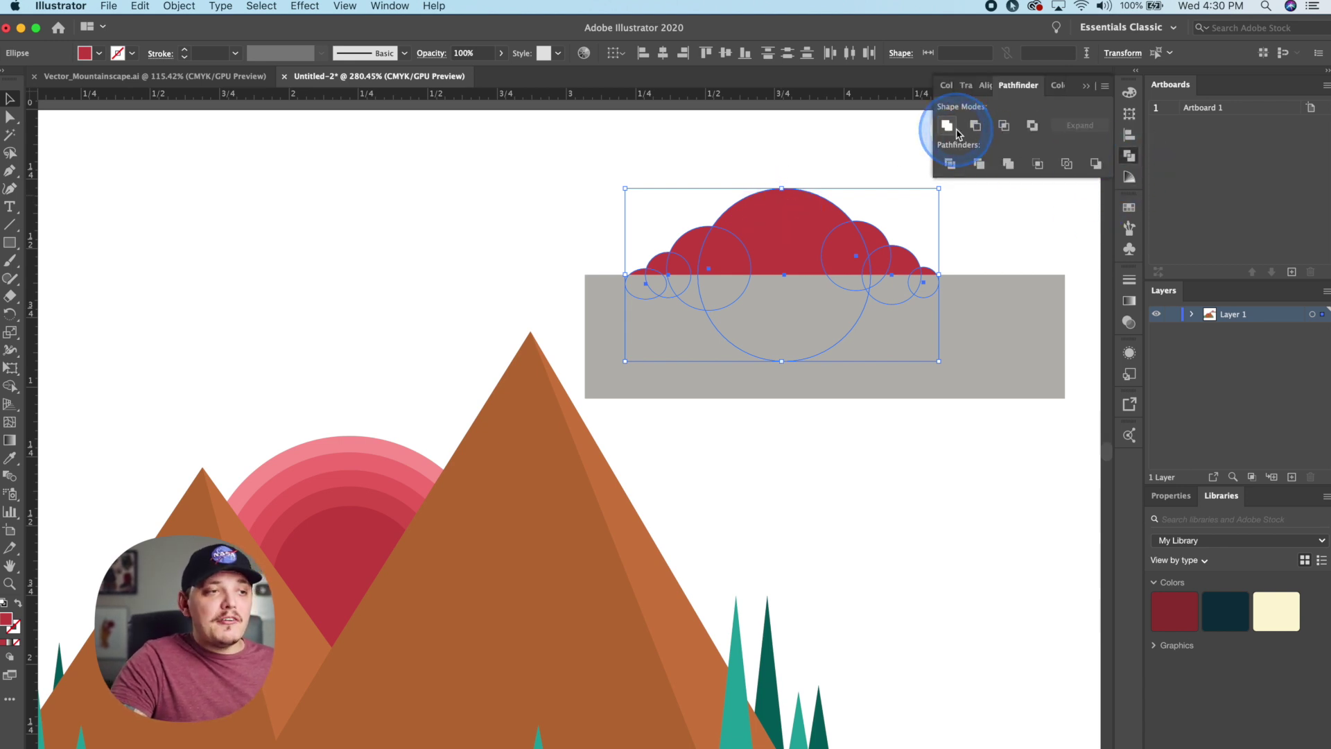
left_click(953, 131)
left_click(634, 188)
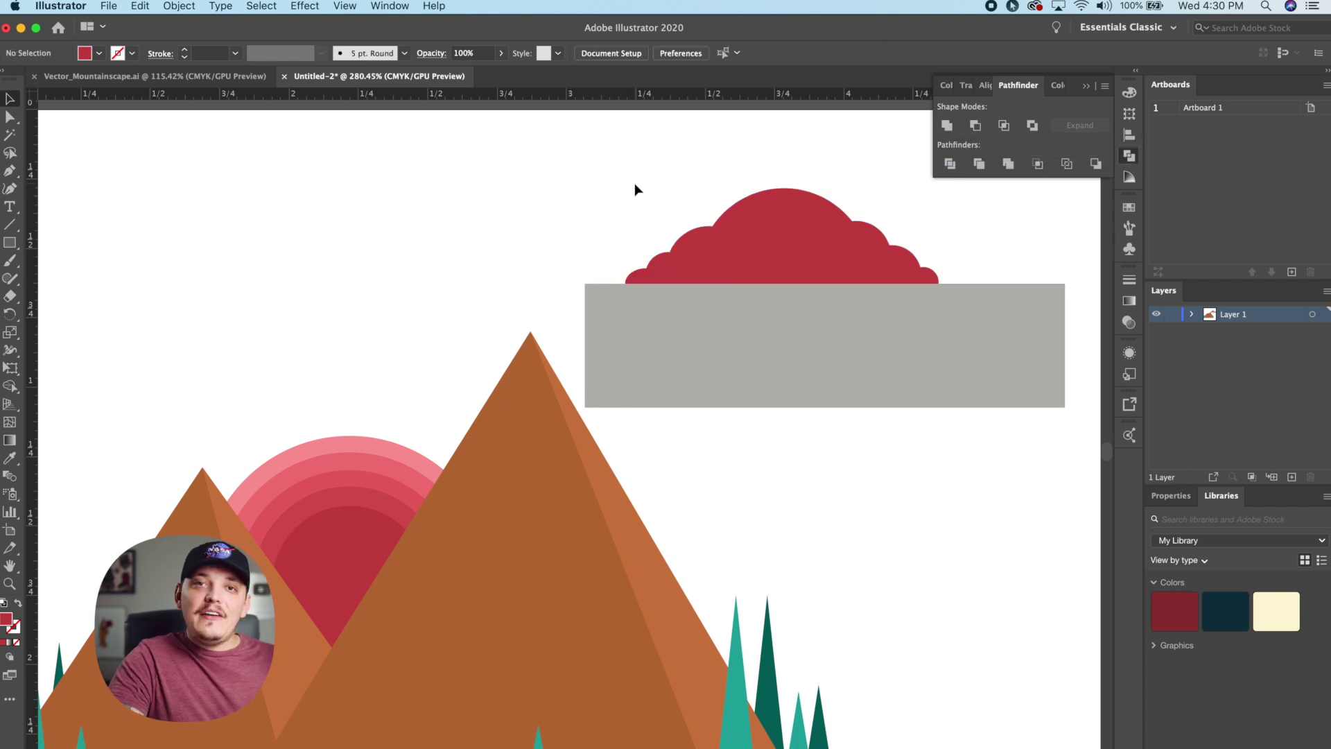
- Subtract the gray rectangle from the cloud with Pathfinder's Minus Front and deselect the flat-bottomed cloud
left_click_drag(637, 182, 1019, 400)
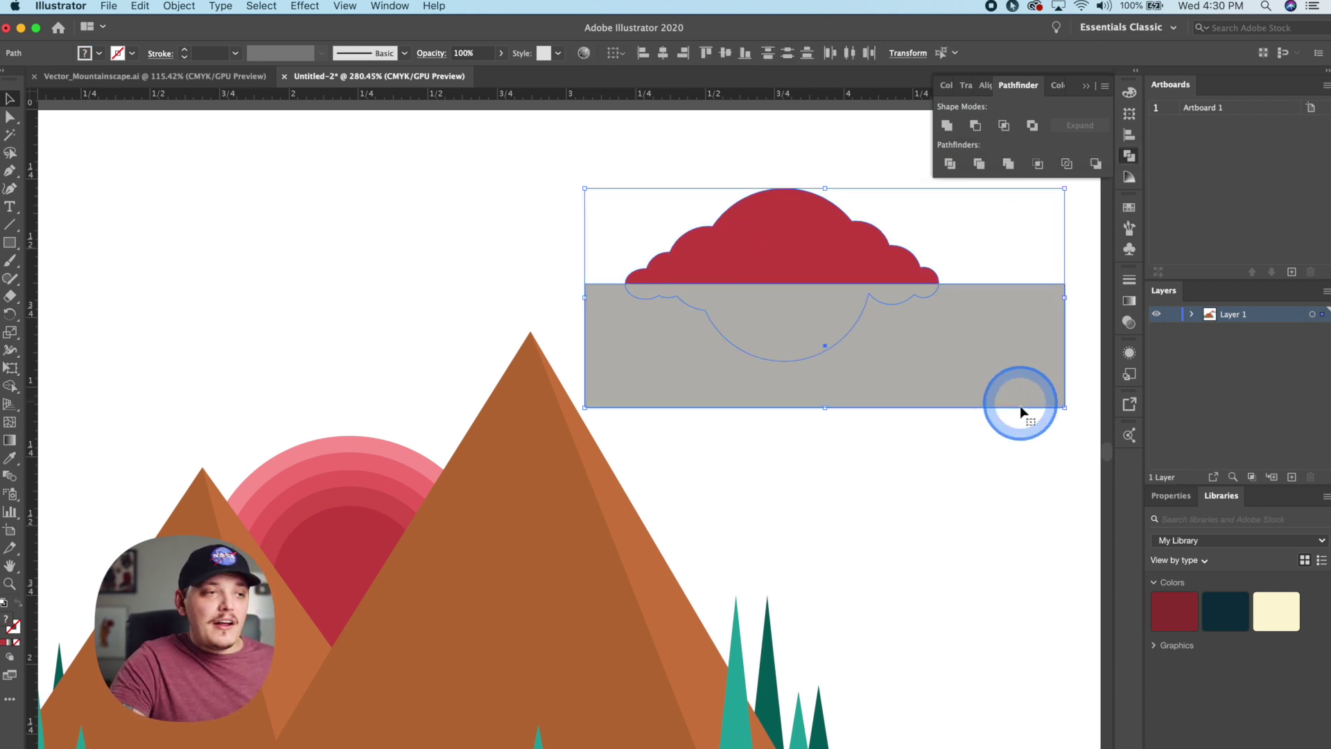
left_click(978, 166)
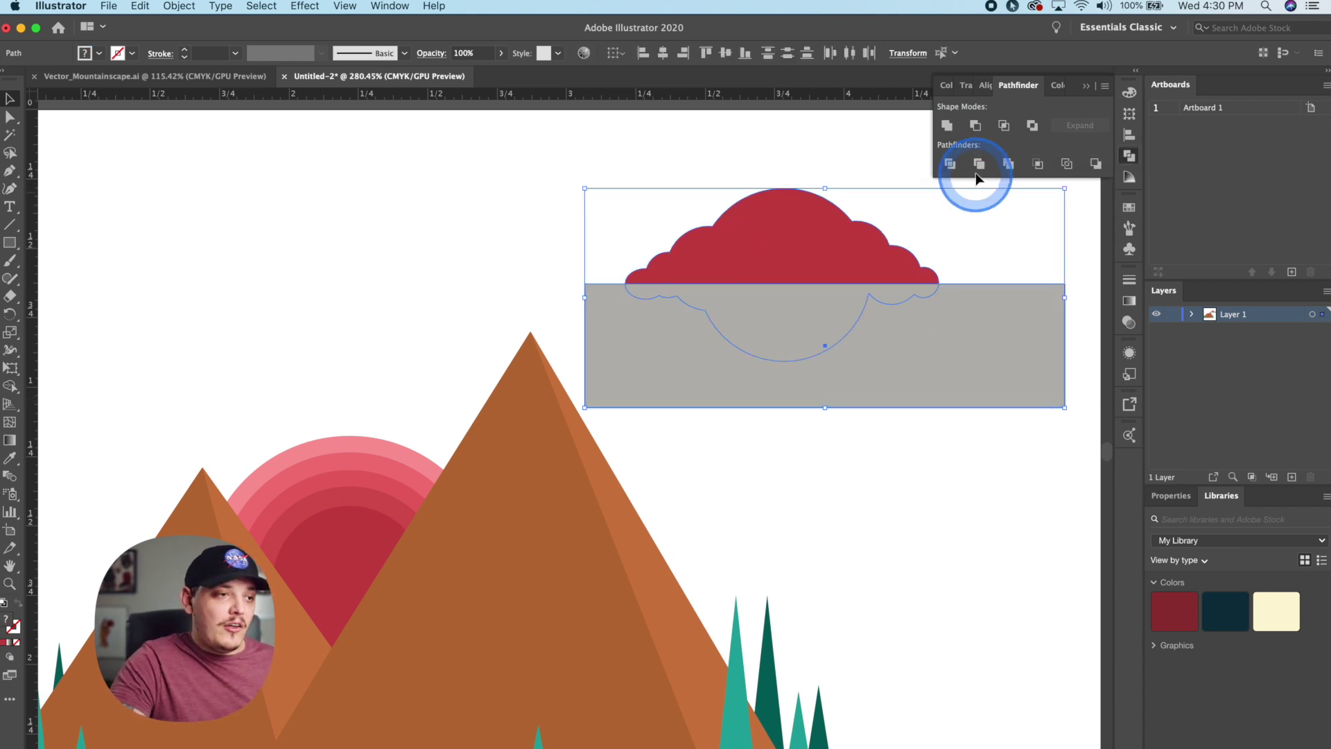
left_click(978, 133)
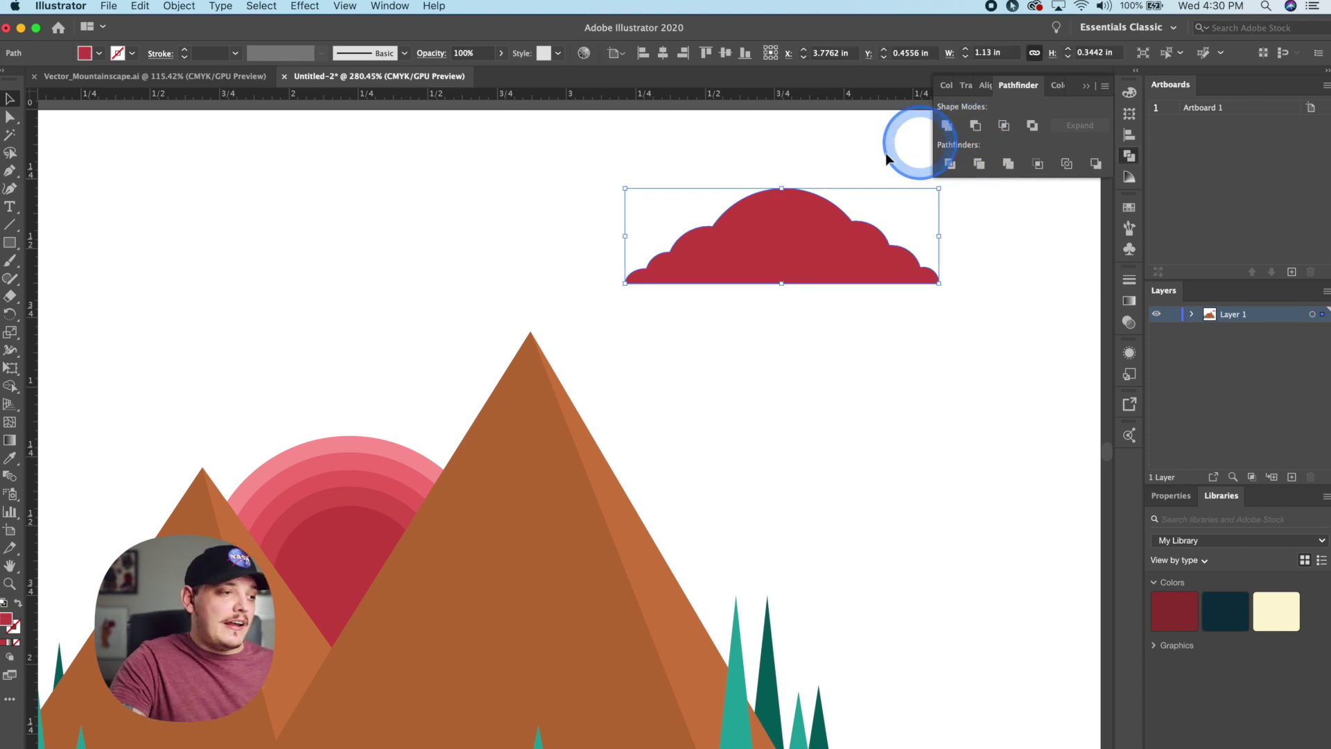
left_click(577, 153)
- Move the flat-bottomed cloud above the smaller peak and fill it with light gray dbd5d5
left_click_drag(882, 352, 1031, 342)
scroll(926, 368, "down", 5)
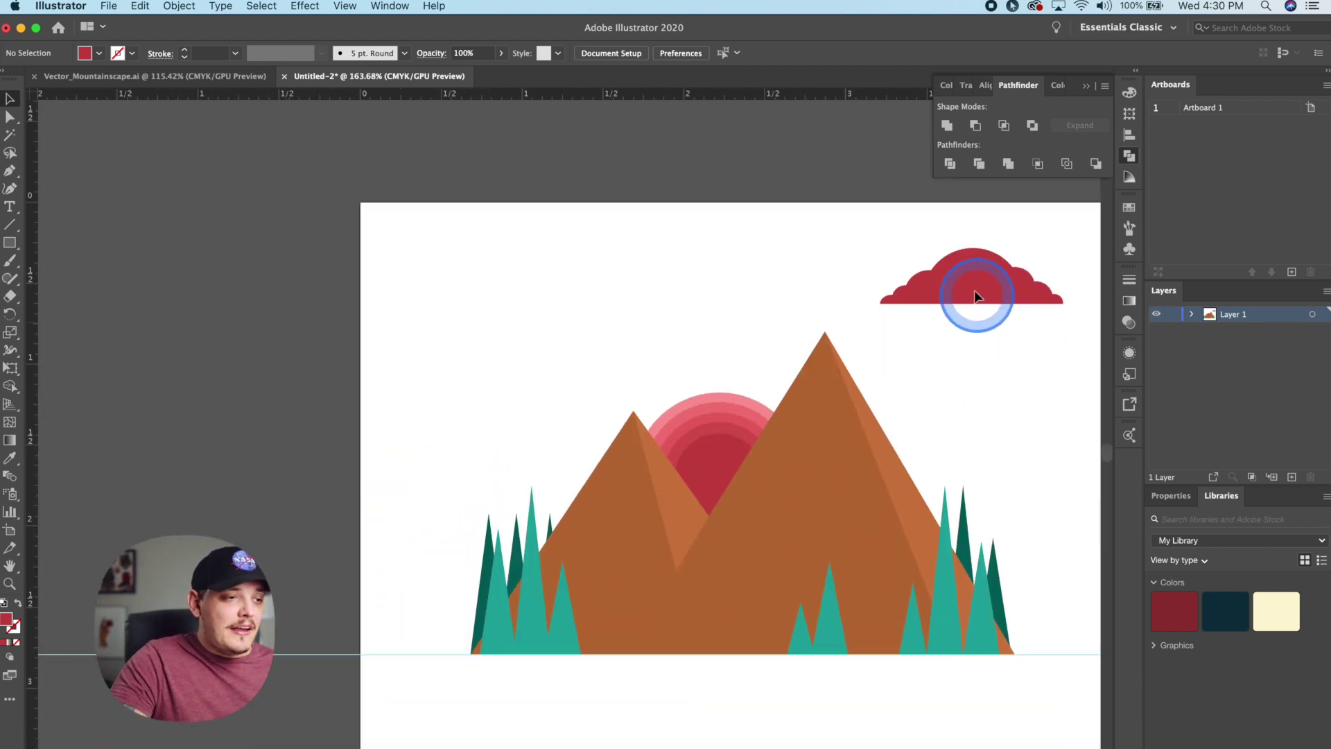
left_click_drag(976, 298, 675, 308)
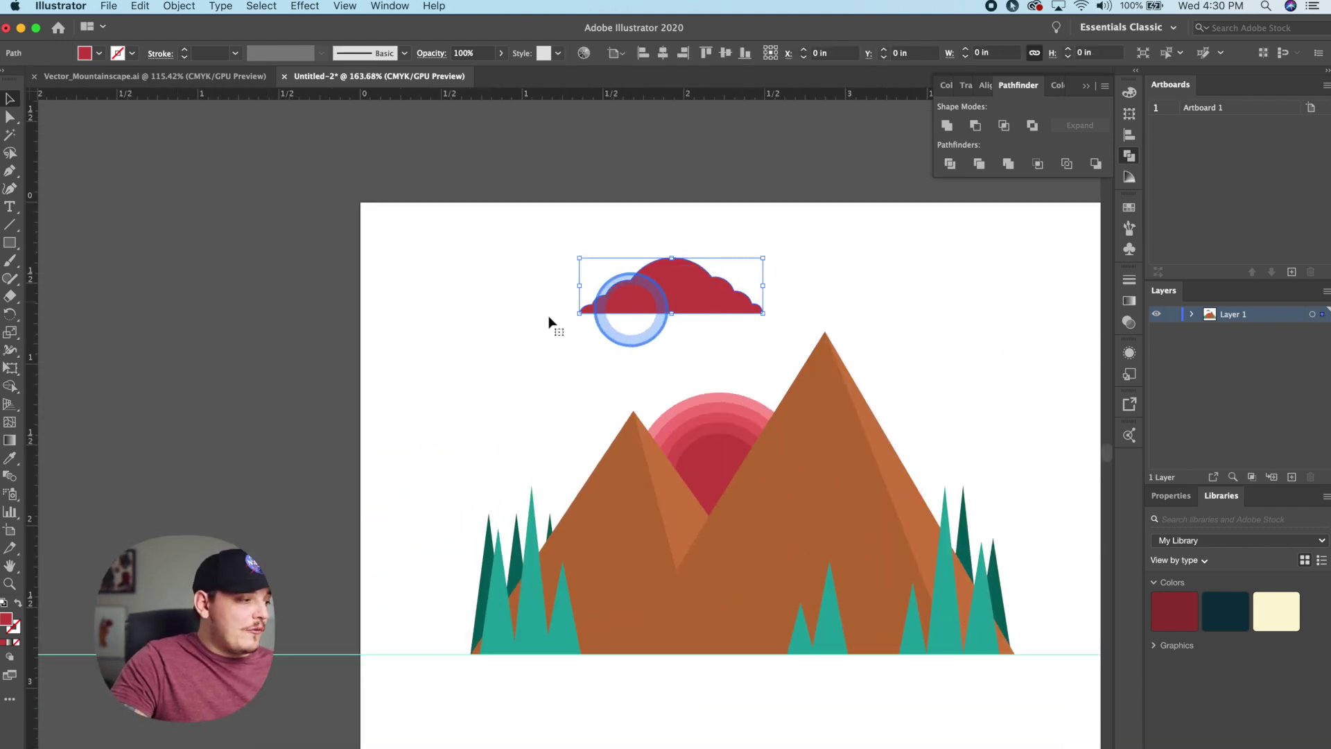
double_click(6, 619)
left_click(700, 334)
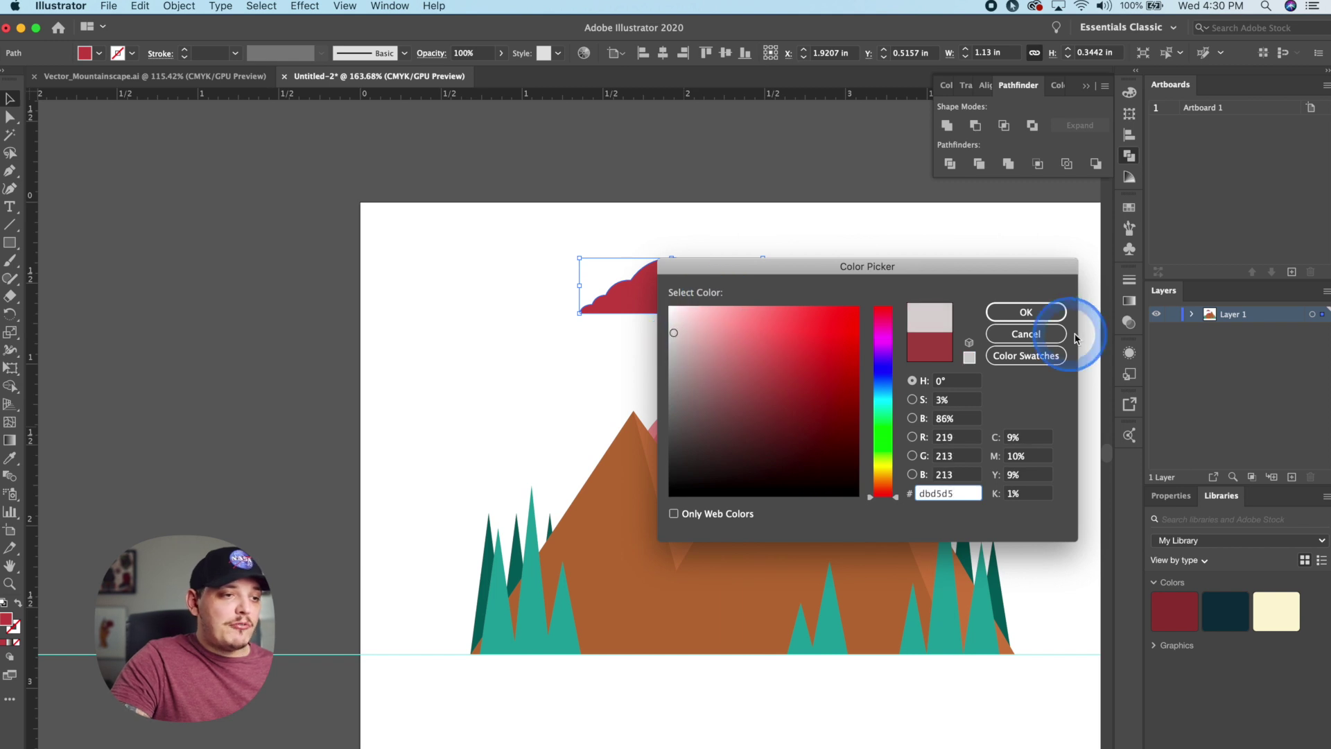
left_click(1026, 312)
left_click(847, 246)
- Shrink the cloud to about 0.65 in wide and place a copy filled with white ffffff over the smaller peak's outer slope
left_click(713, 286)
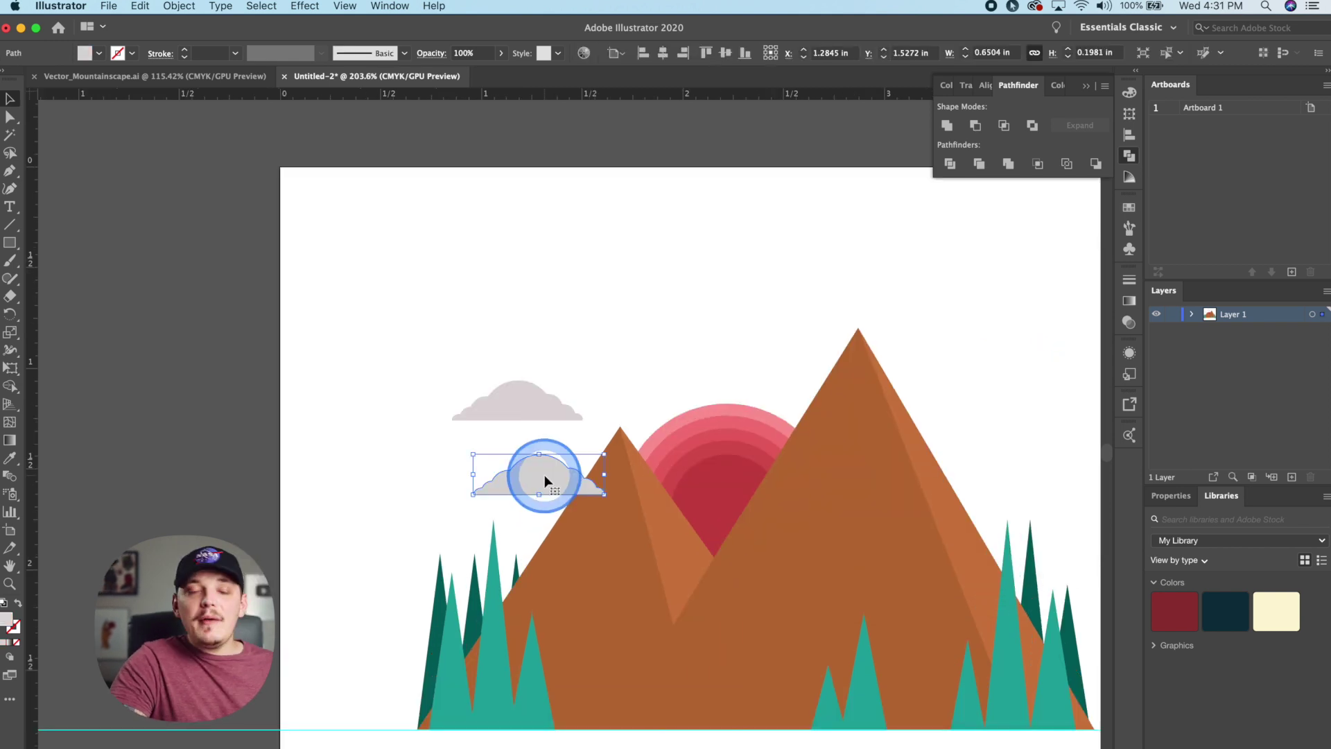
double_click(5, 624)
left_click(13, 625)
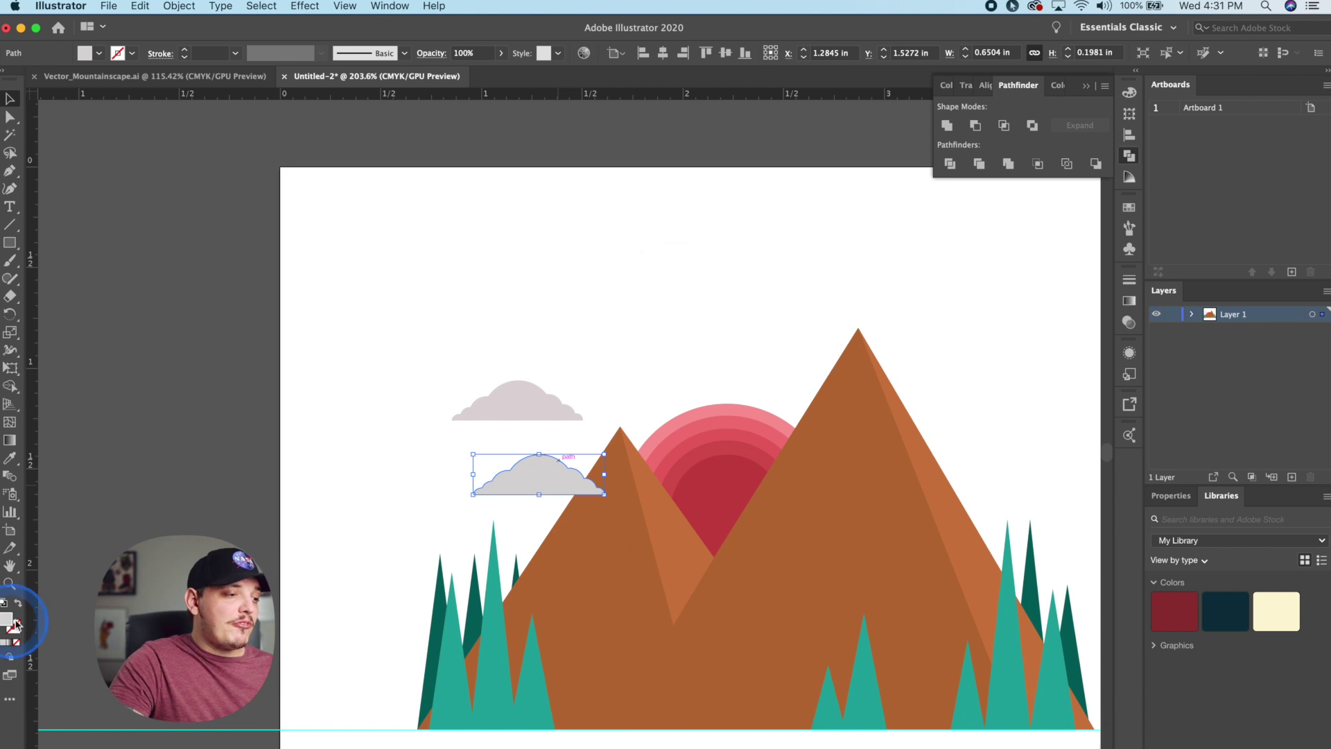
double_click(14, 624)
left_click_drag(758, 356, 668, 288)
left_click(1029, 311)
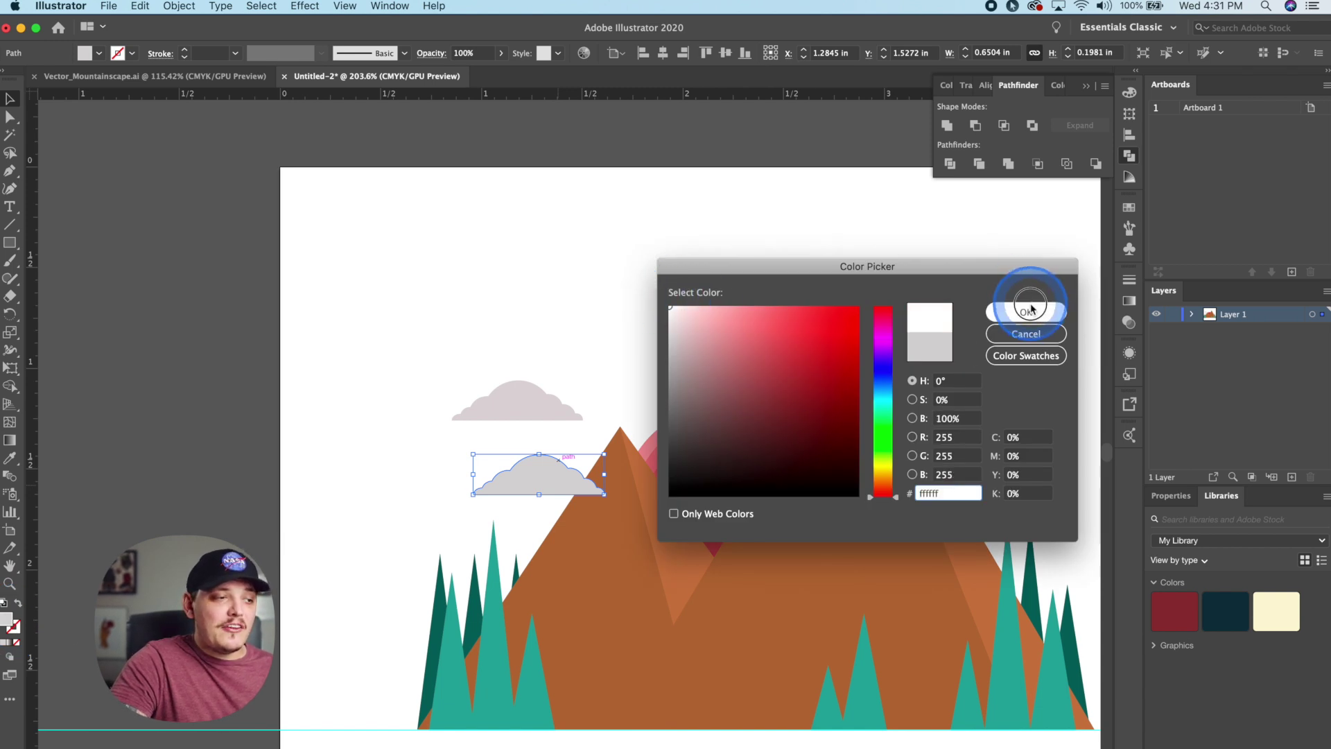
left_click(581, 224)
mouse_move(537, 482)
left_mouse_down()
mouse_move(552, 491)
mouse_move(615, 470)
mouse_move(553, 463)
left_mouse_up()
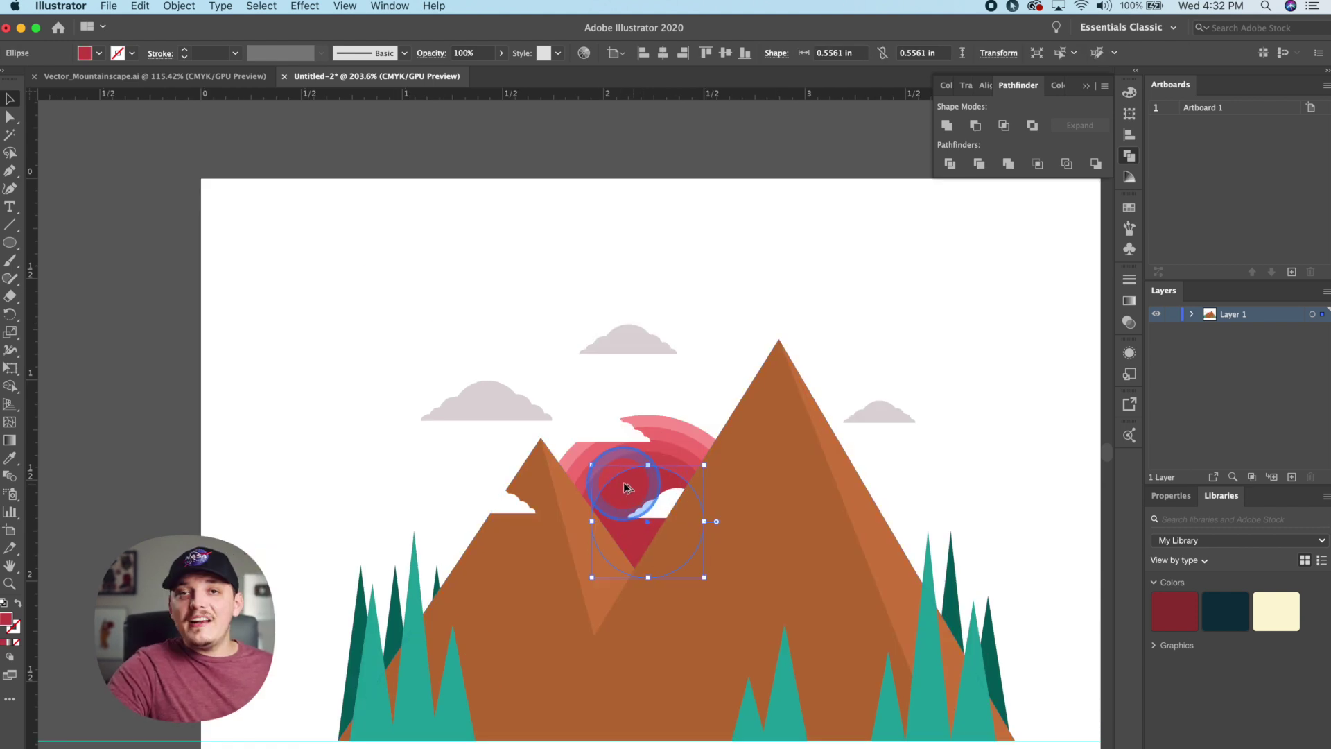
- Copy the sun core into the empty sky as two overlapping red circles about 0.56 in wide and deselect them
left_click_drag(653, 492, 385, 291)
left_click(450, 236)
left_click(441, 217)
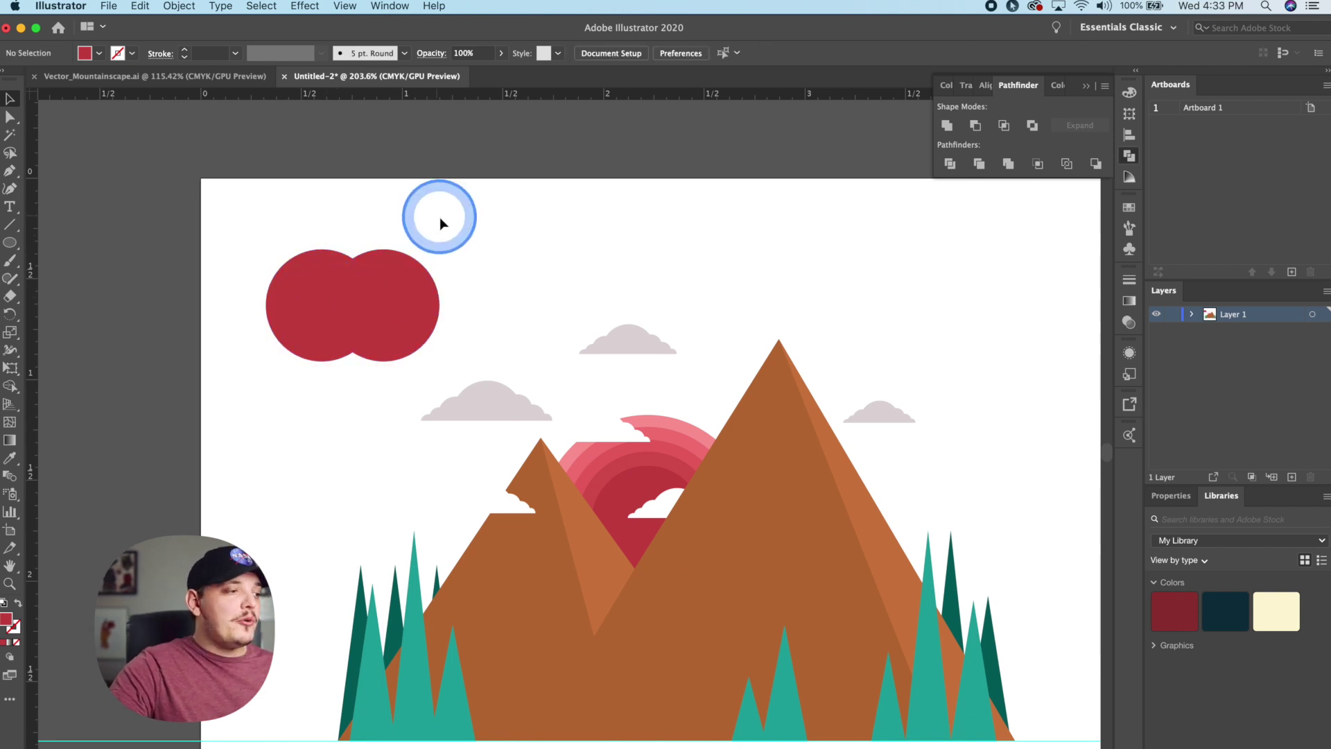
- Duplicate the two overlapping circles slightly lower and fill the duplicated pair with very light gray
left_click_drag(447, 218, 274, 298)
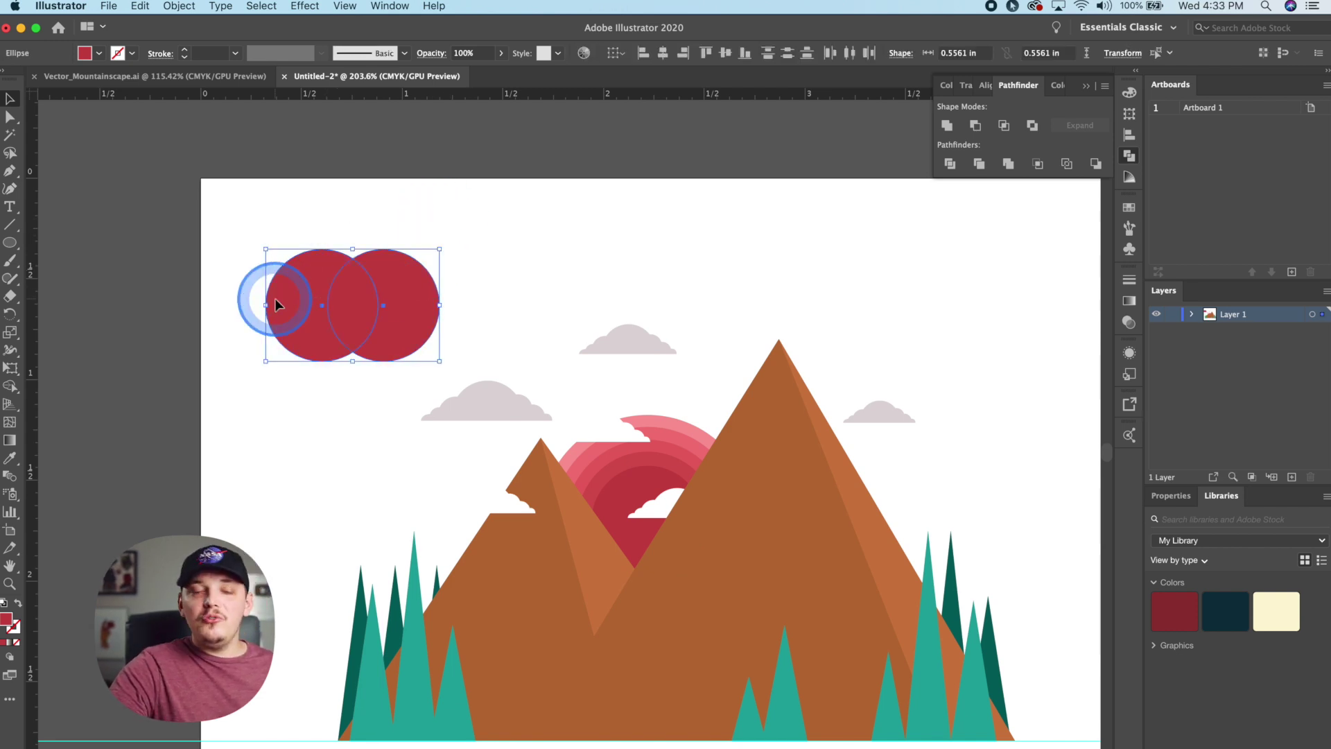
left_click(360, 285)
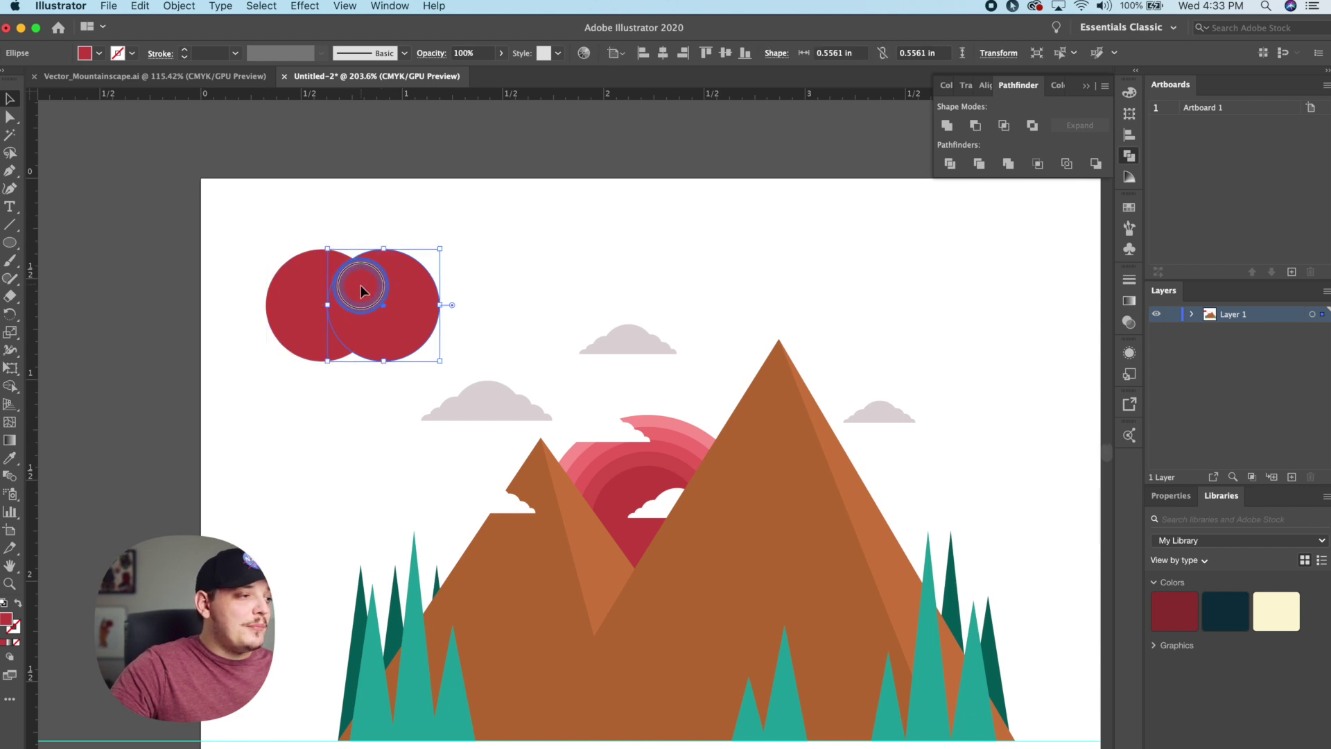
left_click(291, 285, "shift")
left_click_drag(364, 275, 365, 295)
left_click(84, 53)
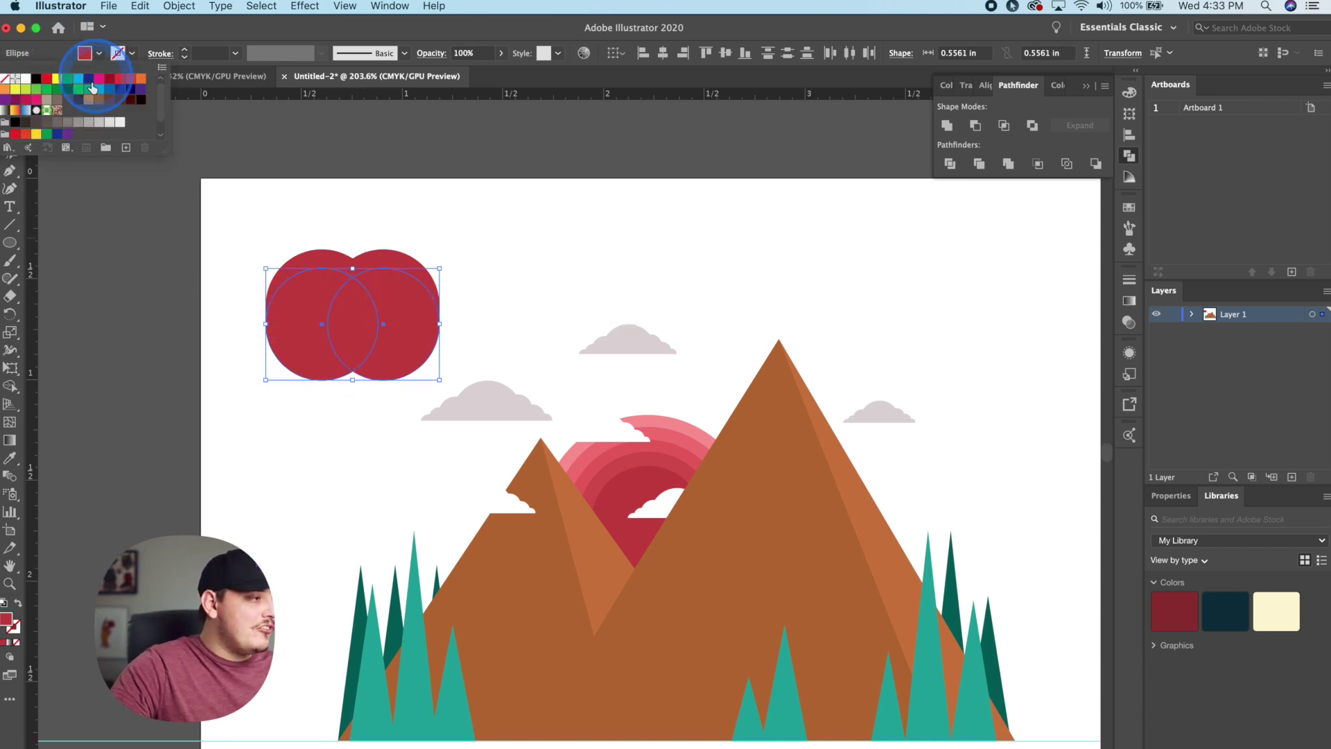
left_click(120, 122)
left_click(351, 163)
left_click(283, 166)
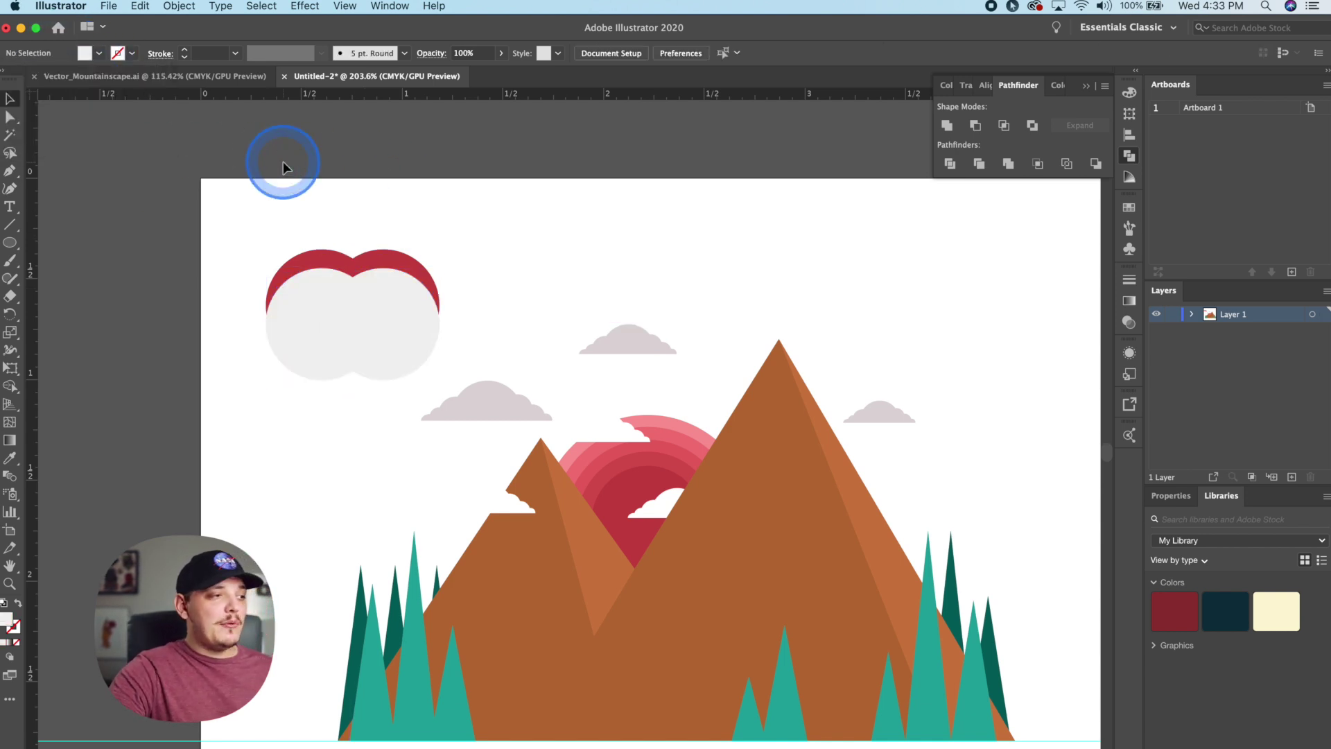
- Unite the two red circles and trim the united shape with the light gray circles using Pathfinder's Trim
left_click_drag(274, 219, 379, 264)
left_click(947, 125)
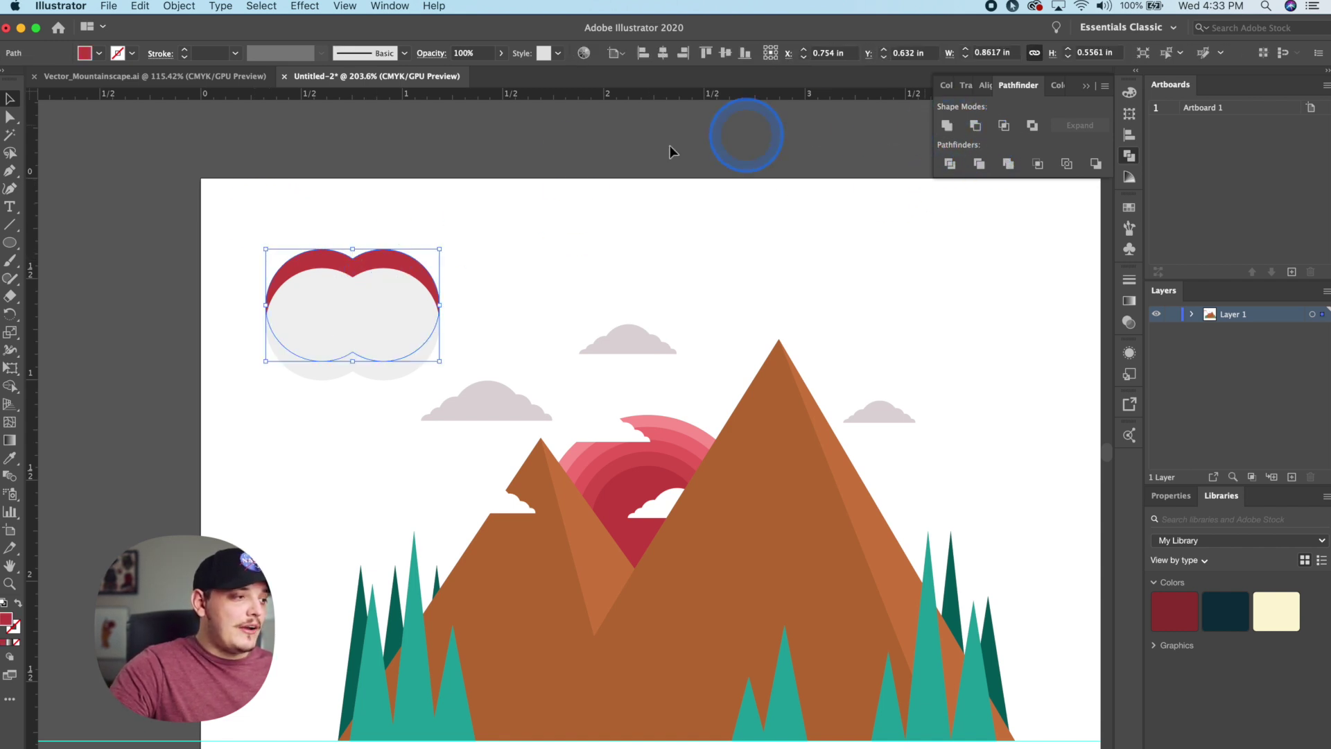
left_click_drag(333, 231, 267, 344)
left_click(979, 164)
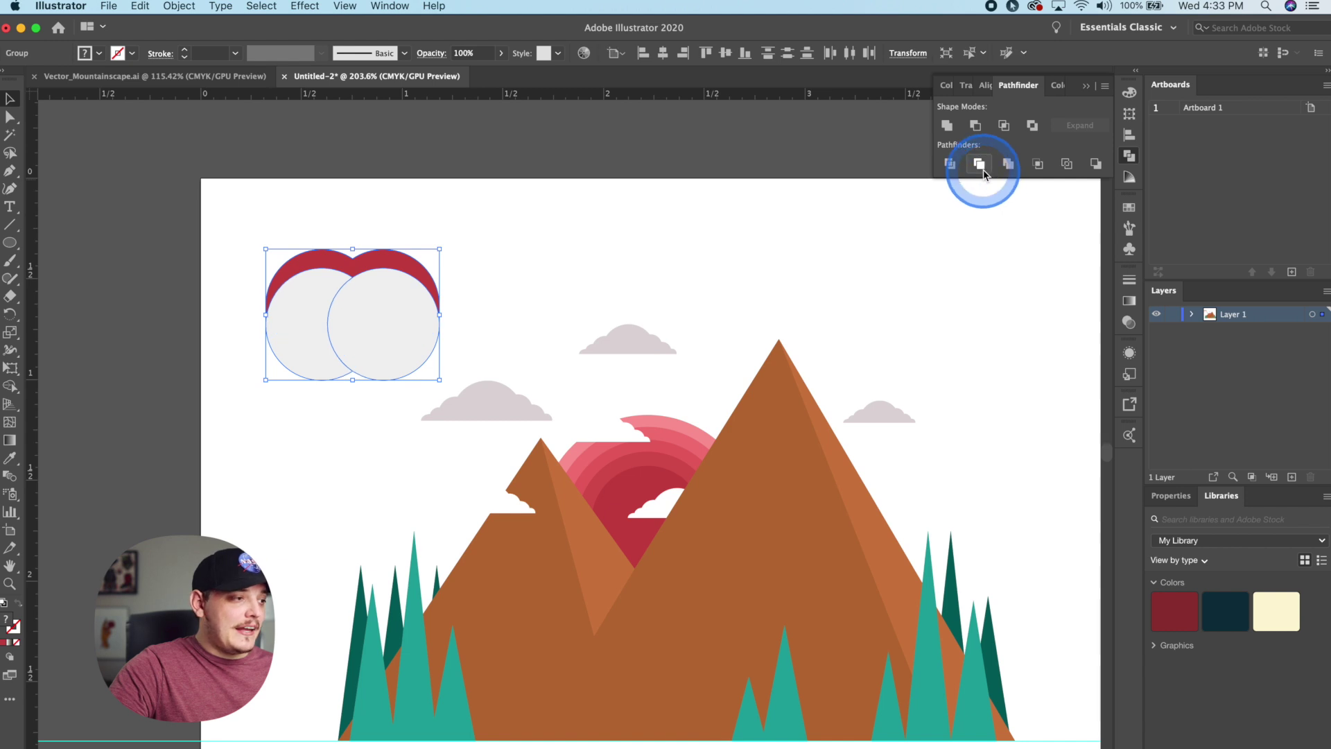
left_click(475, 217)
left_click_drag(475, 217, 244, 301)
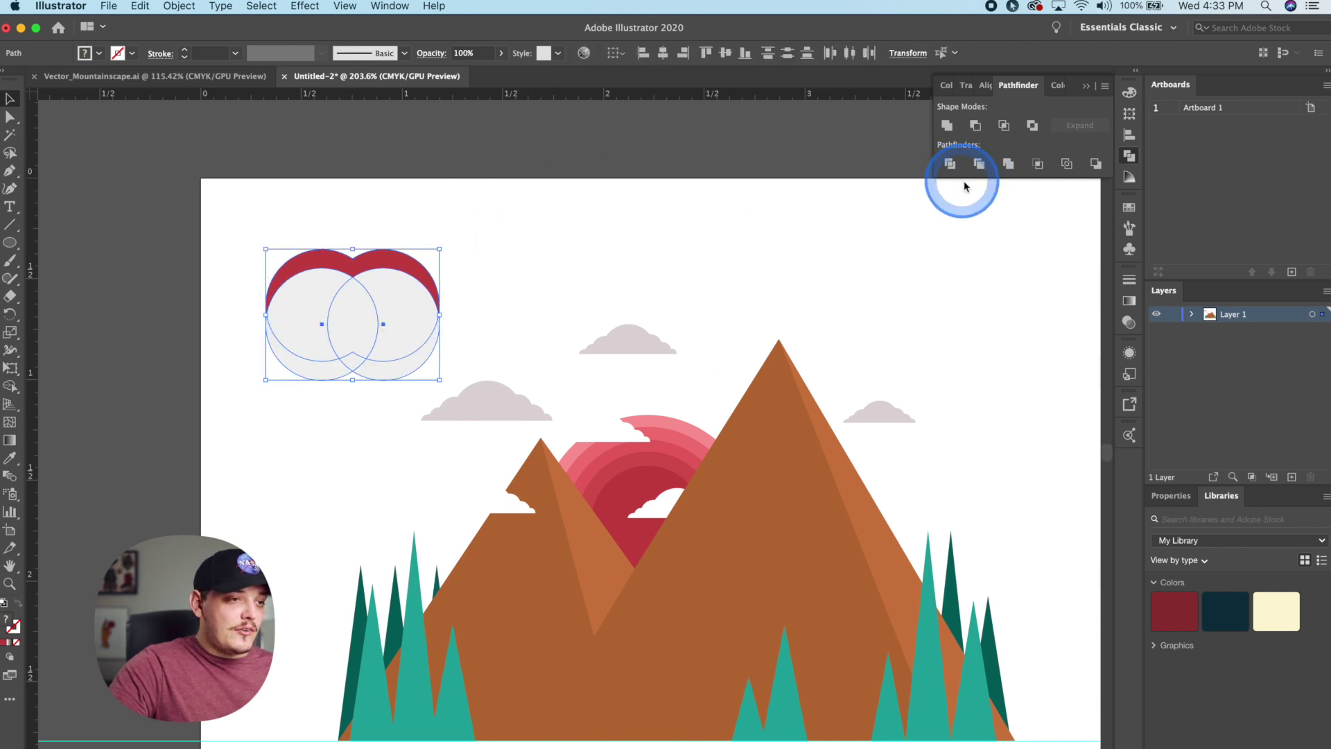
left_click(977, 163)
- Isolate the trimmed group and delete both light gray circles, keeping only the red wing-shaped arcs
double_click(404, 300)
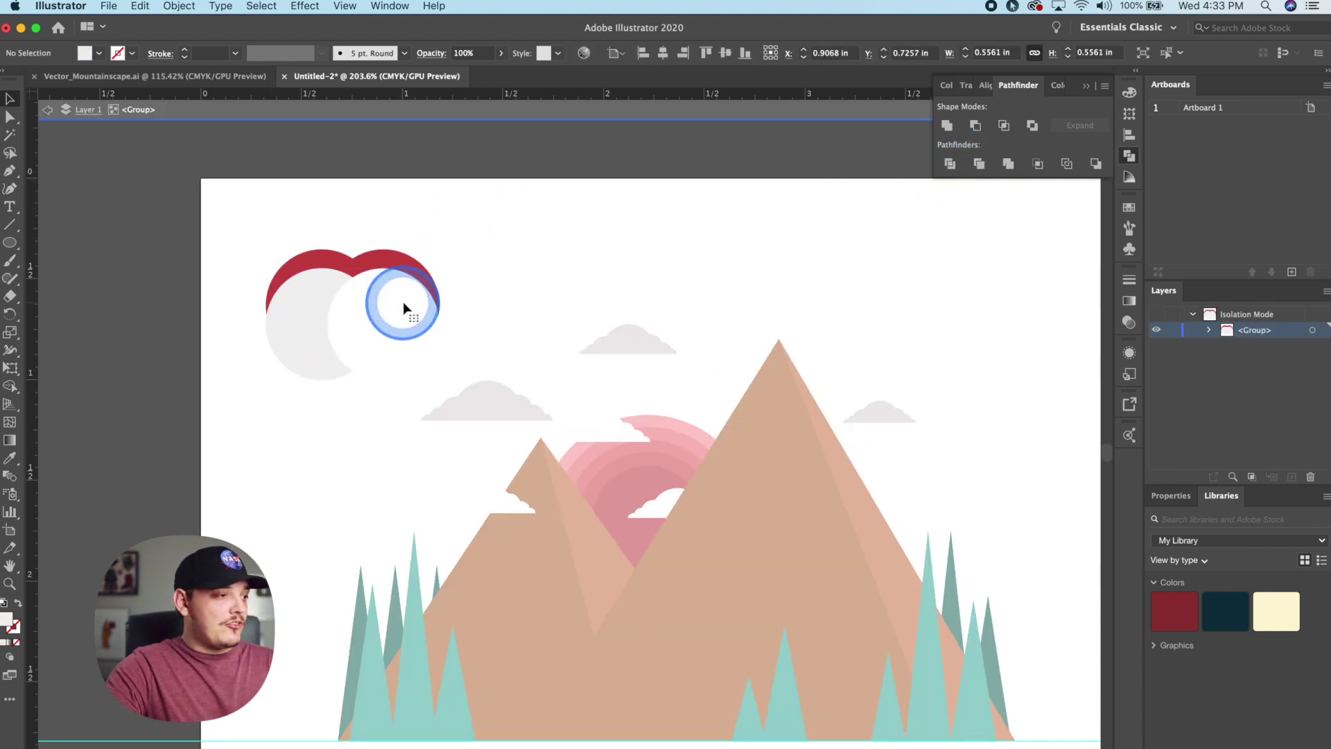
left_click(282, 306)
key("Delete")
left_click(408, 269)
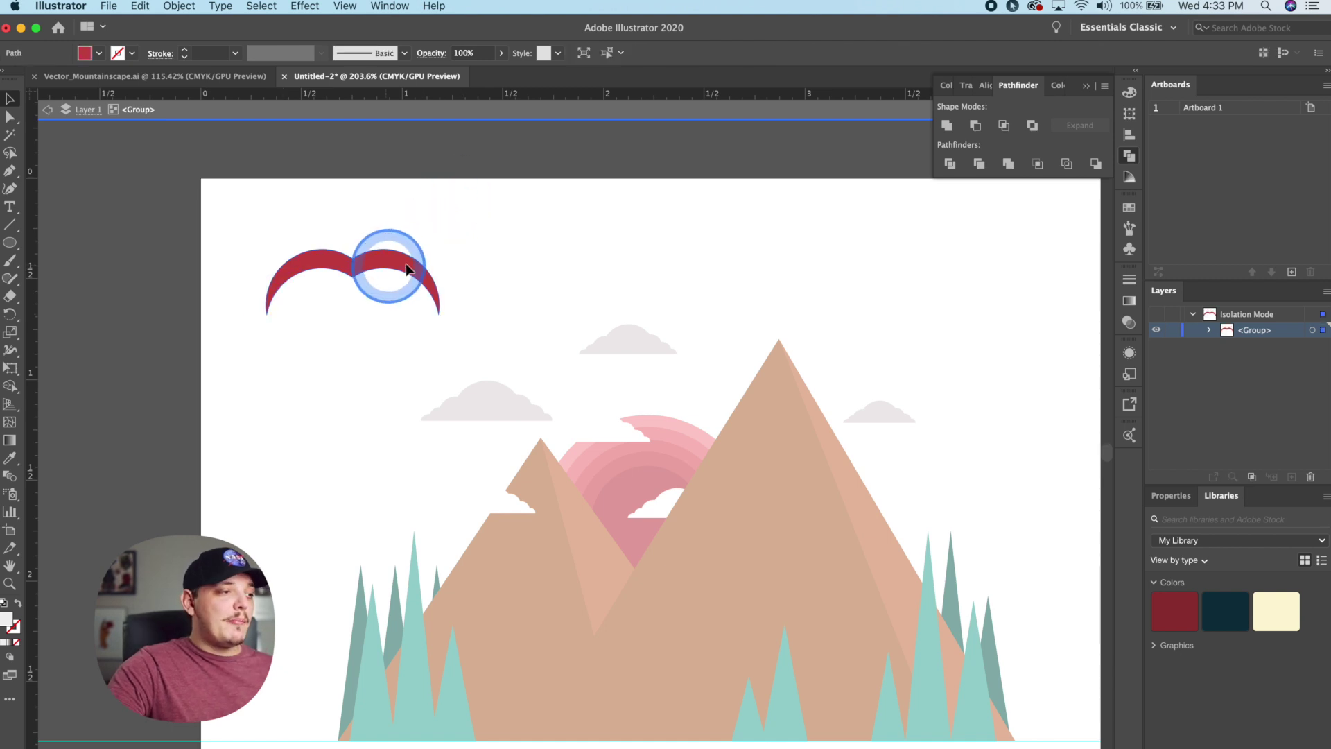
- Scale the red bird shape down about its centre to about 0.31 in wide
left_click_drag(438, 233, 388, 271)
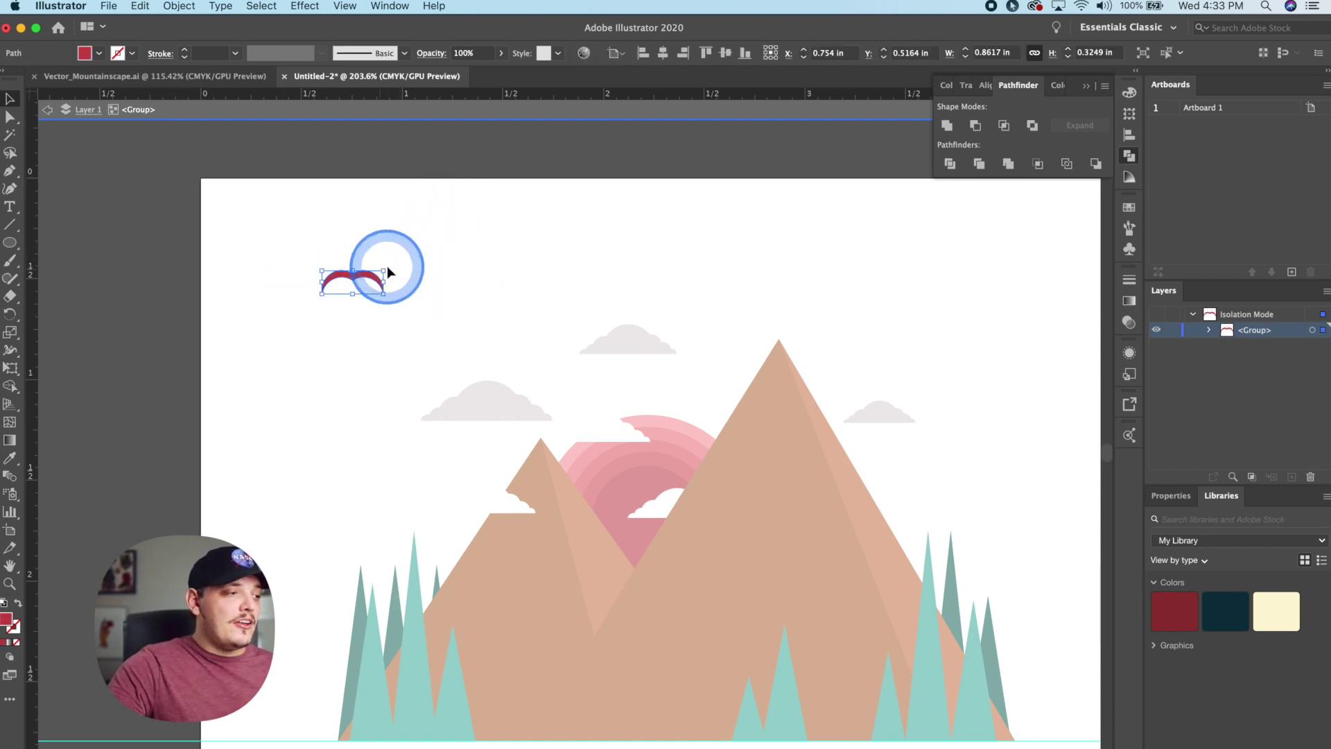
left_click(422, 256)
left_click(363, 278)
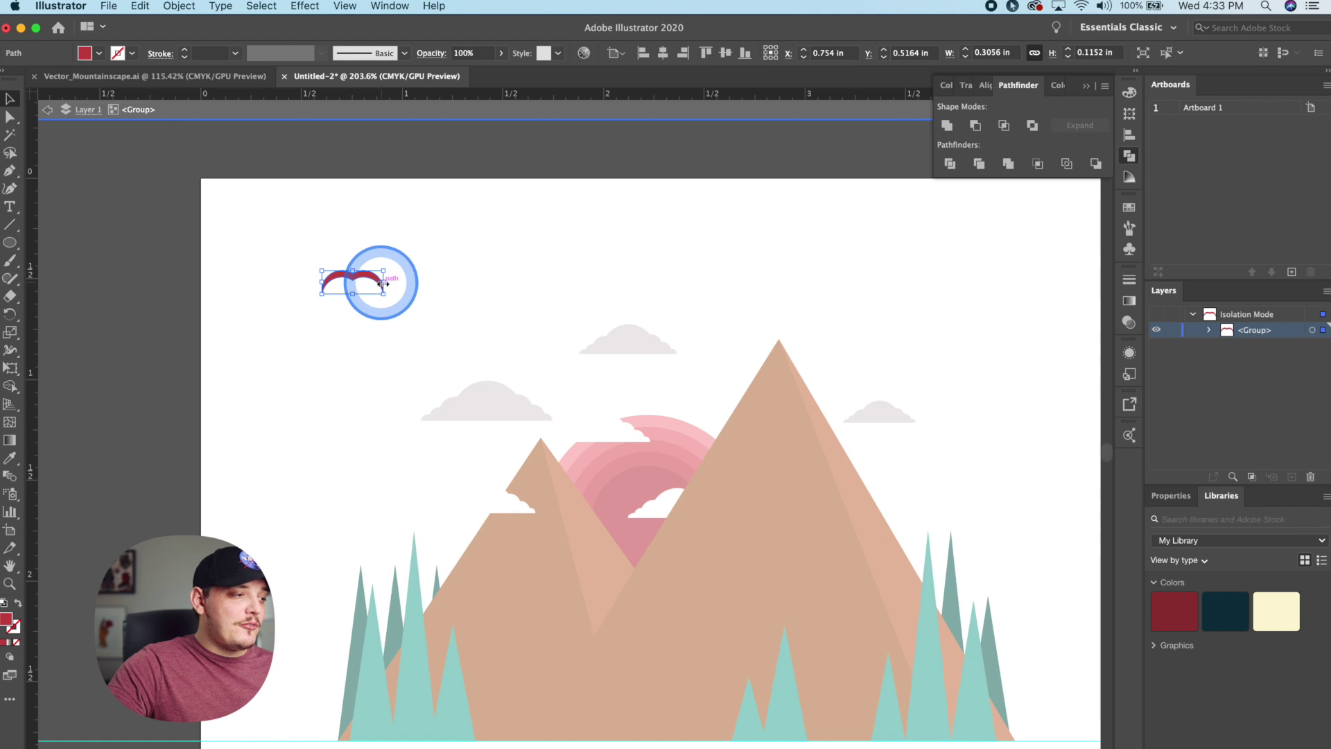
- Try narrowing the red bird shape horizontally and undo the change
left_click_drag(383, 284, 373, 283)
left_click(405, 276)
key("super+z")
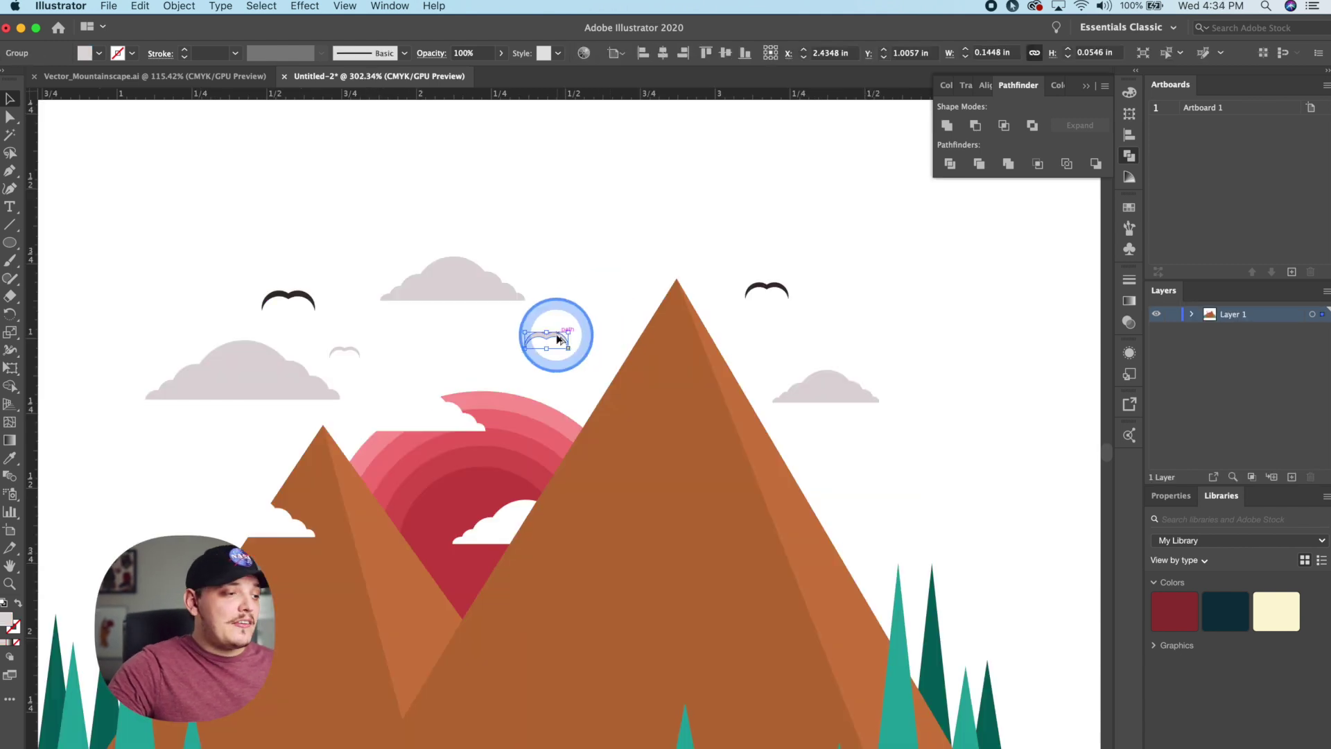
- Place a small gray bird in the sky between the clouds above the sun and deselect it
left_click_drag(555, 339, 440, 359)
left_click(455, 336)
scroll(591, 331, "down", 2)
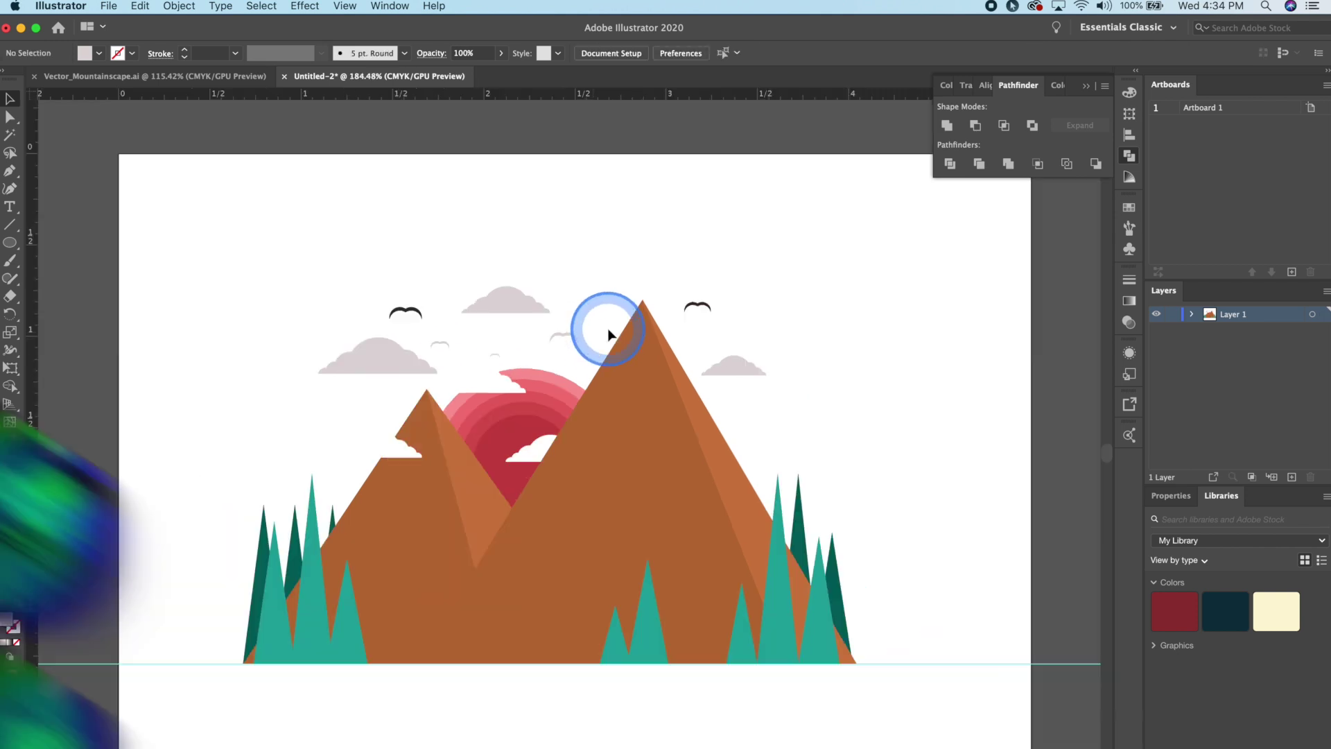